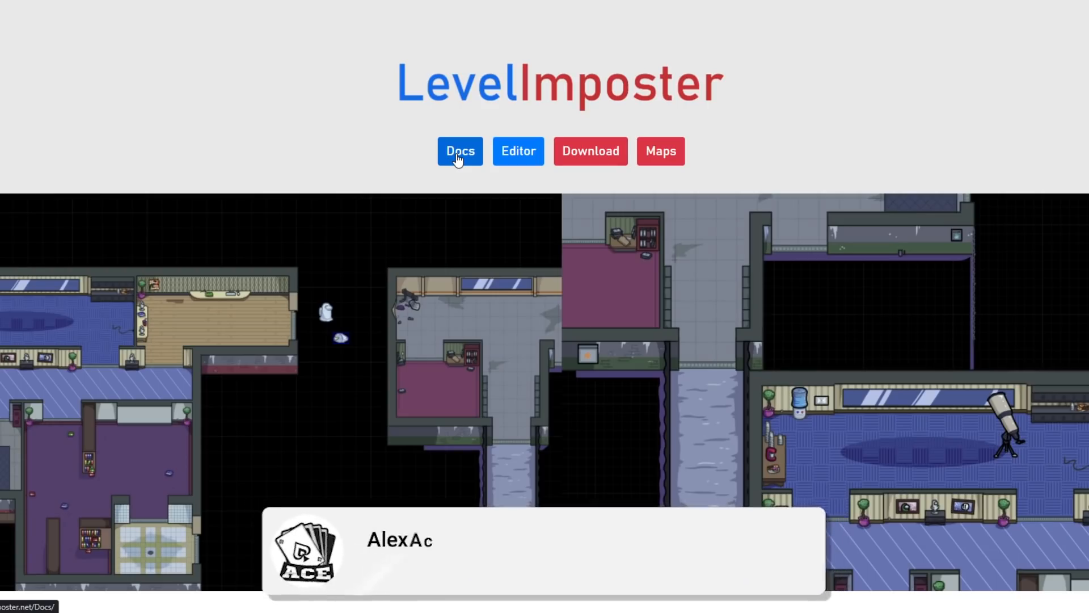
# Open the LevelImposter map editor.
pyautogui.click(518, 152)
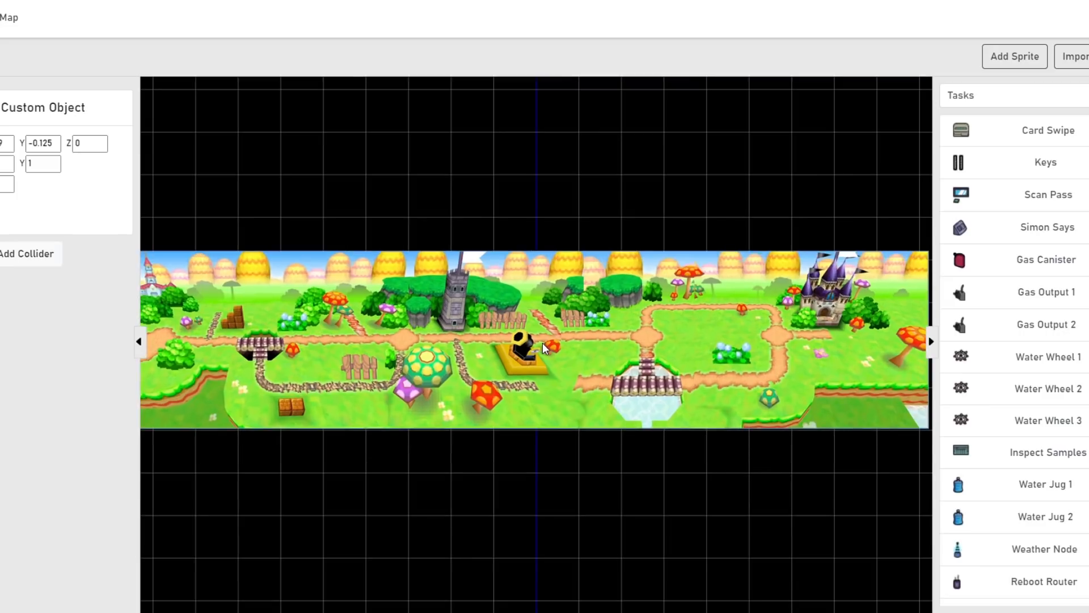
pyautogui.scroll(-1, 537, 348)
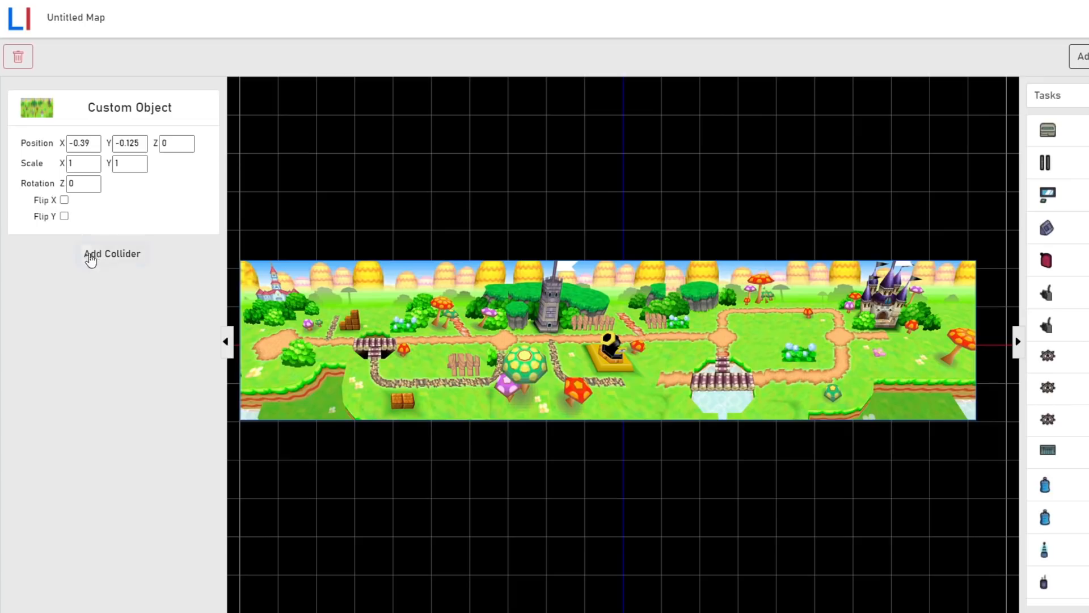
pyautogui.click(64, 200)
pyautogui.click(64, 201)
pyautogui.click(1058, 95)
pyautogui.click(1074, 152)
# Place a Dummy from the Utilities objects at the western end of the dirt path.
pyautogui.click(1058, 94)
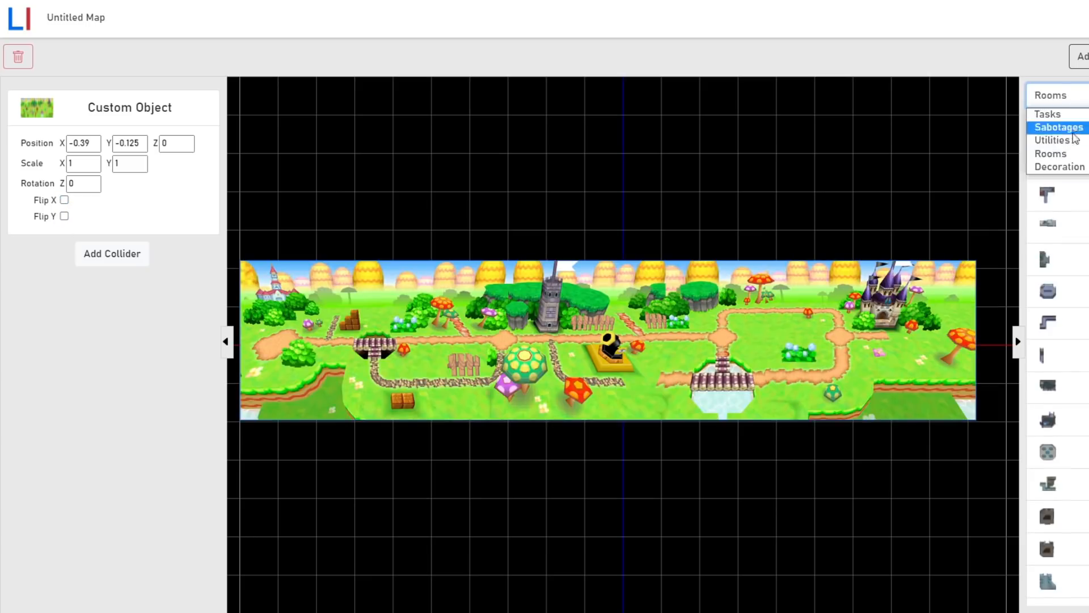
pyautogui.click(1074, 140)
pyautogui.click(1066, 332)
pyautogui.moveTo(1065, 332); pyautogui.dragTo(272, 340)
# Nudge the background map image slightly and set its scale to X 2 and Y 2.
pyautogui.moveTo(400, 282); pyautogui.dragTo(397, 293)
pyautogui.doubleClick(77, 164)
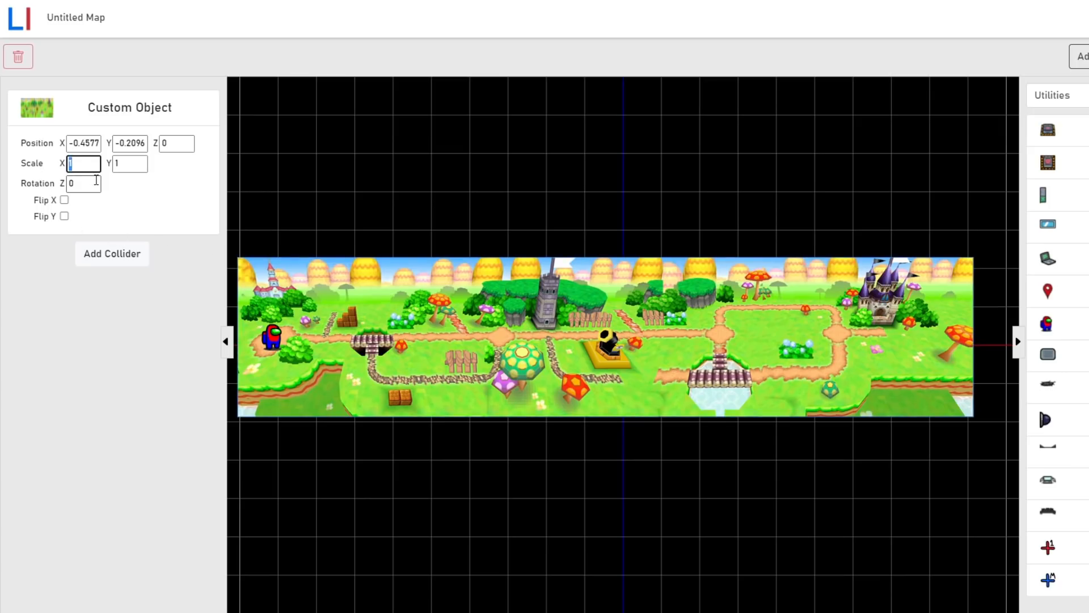
pyautogui.write('2')
pyautogui.press('Tab')
pyautogui.write('2')
# Move the dummy onto the path just before the junction above the large green mushroom.
pyautogui.scroll(-3, 418, 351)
pyautogui.scroll(1, 417, 349)
pyautogui.moveTo(442, 342); pyautogui.dragTo(509, 339)
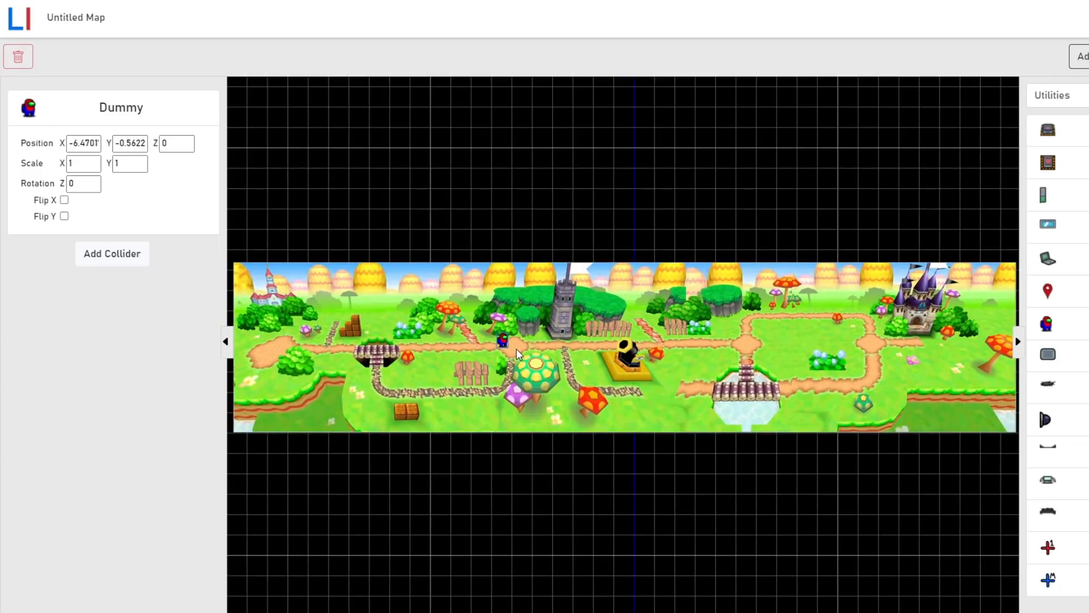
# Add a collider to the background image with Vision Block off and Closed Loop on, and start editing its points.
pyautogui.click(617, 384)
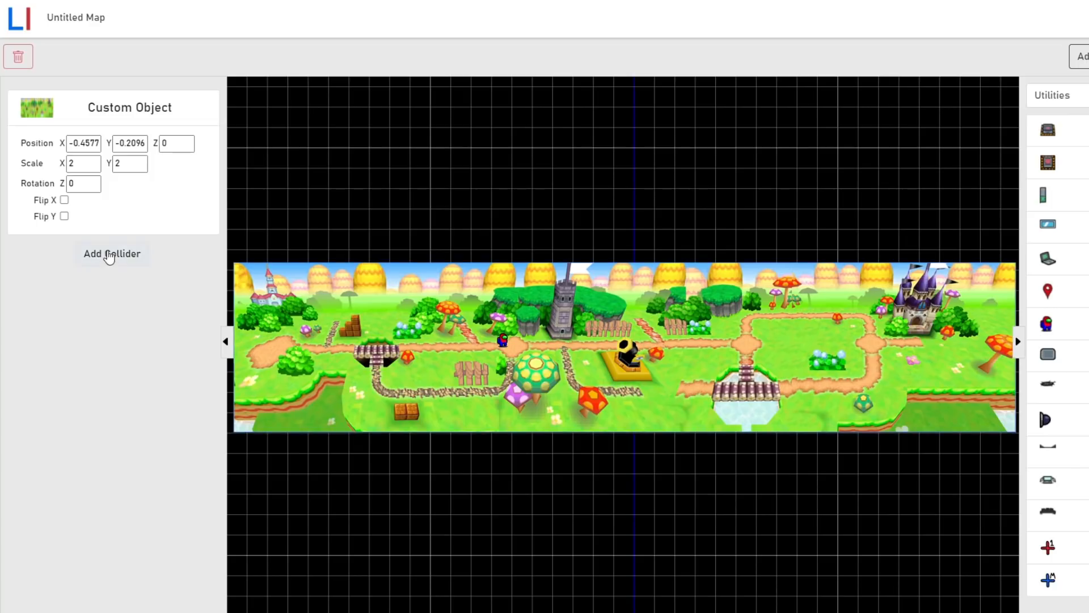
pyautogui.click(109, 257)
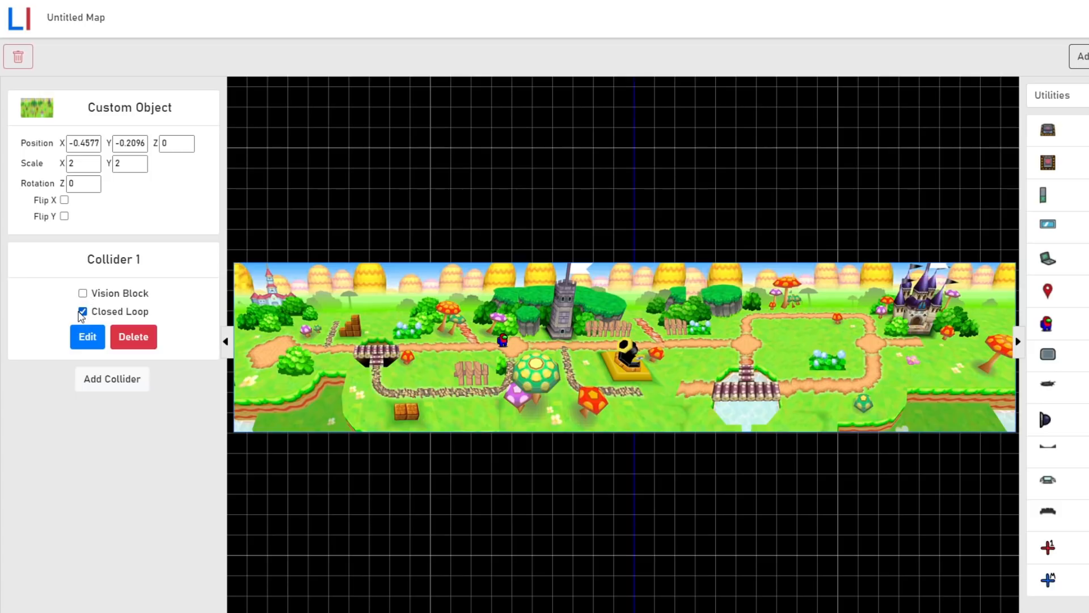
pyautogui.click(85, 338)
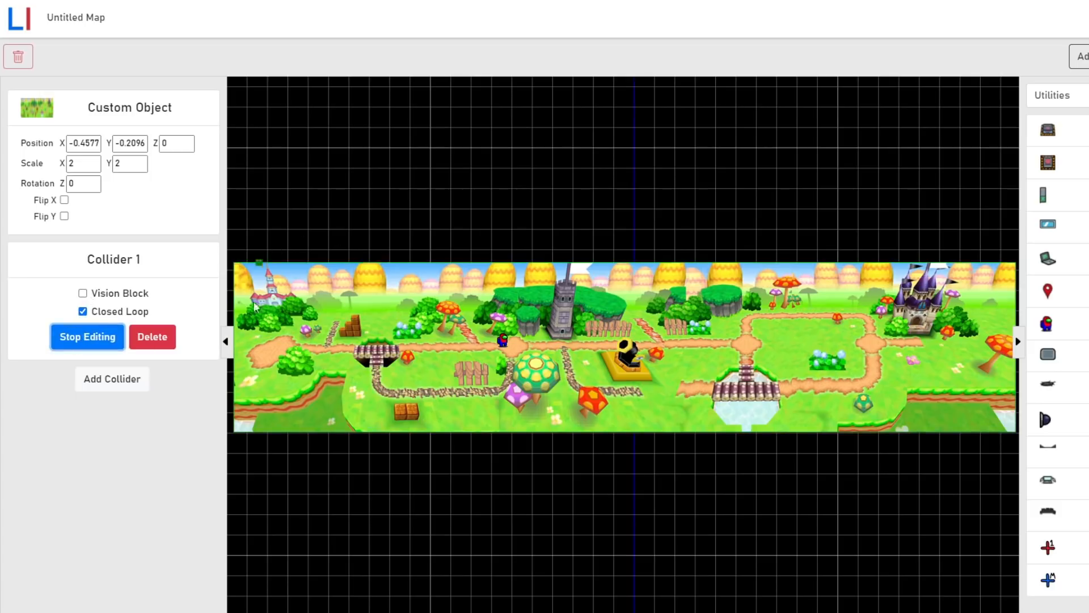
# Shape the collider's upper boundary along the lower edge of the bushes beneath the small red-roofed castle.
pyautogui.click(1014, 262)
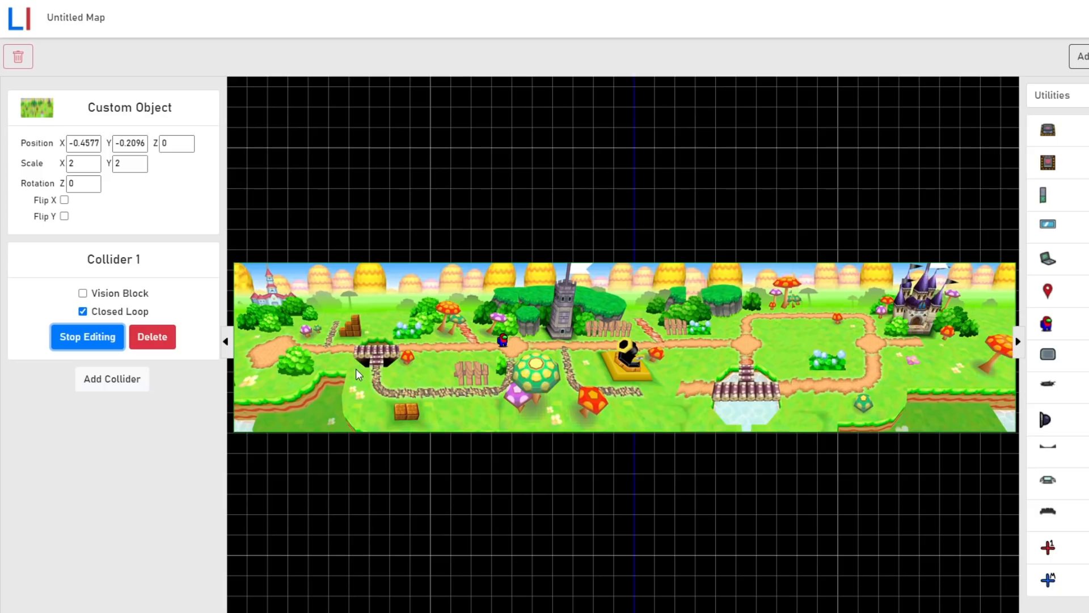
pyautogui.scroll(3, 357, 375)
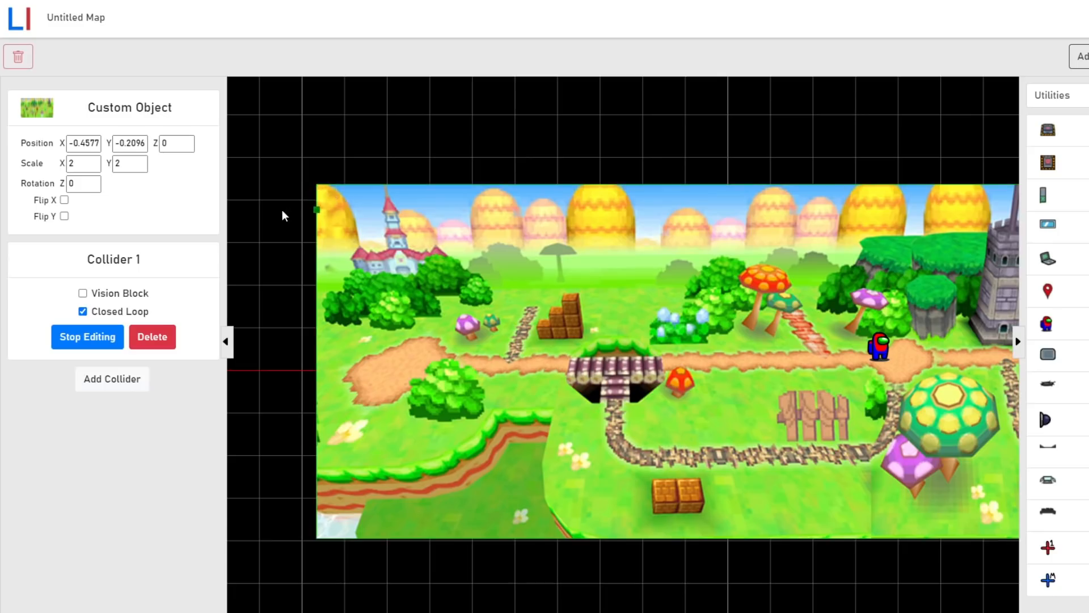
pyautogui.scroll(3, 365, 233)
pyautogui.scroll(-2, 366, 233)
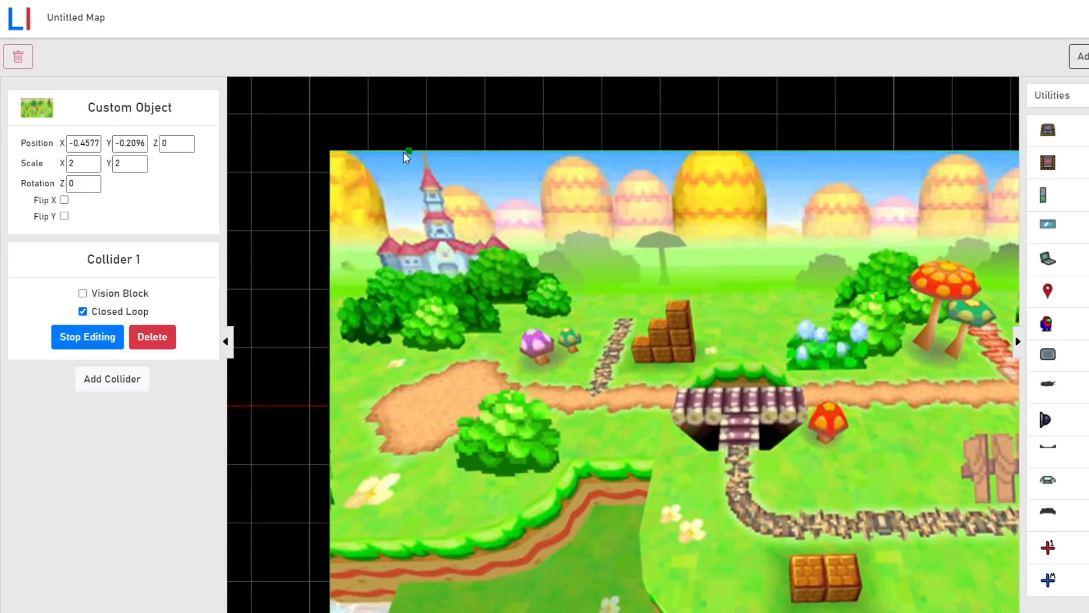
pyautogui.click(329, 151)
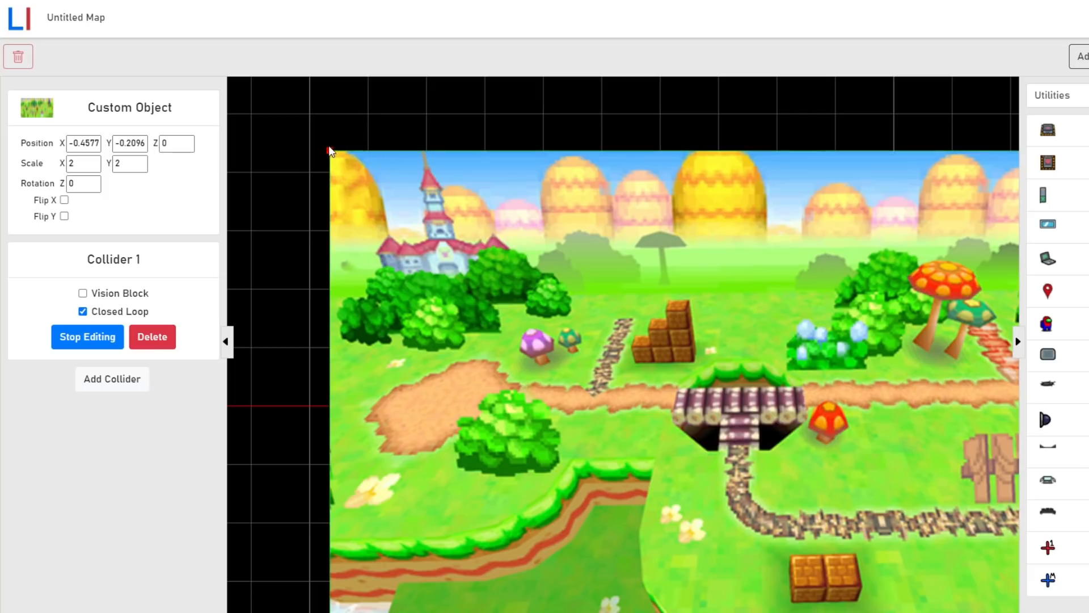
pyautogui.click(456, 227)
pyautogui.moveTo(491, 228); pyautogui.dragTo(560, 277)
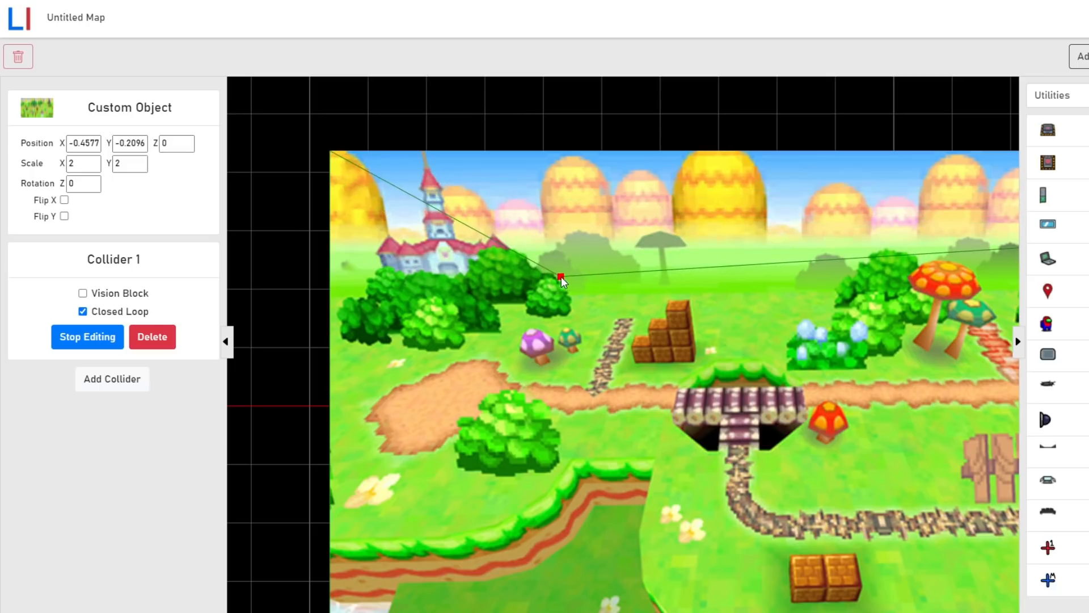
pyautogui.moveTo(331, 153); pyautogui.dragTo(468, 346)
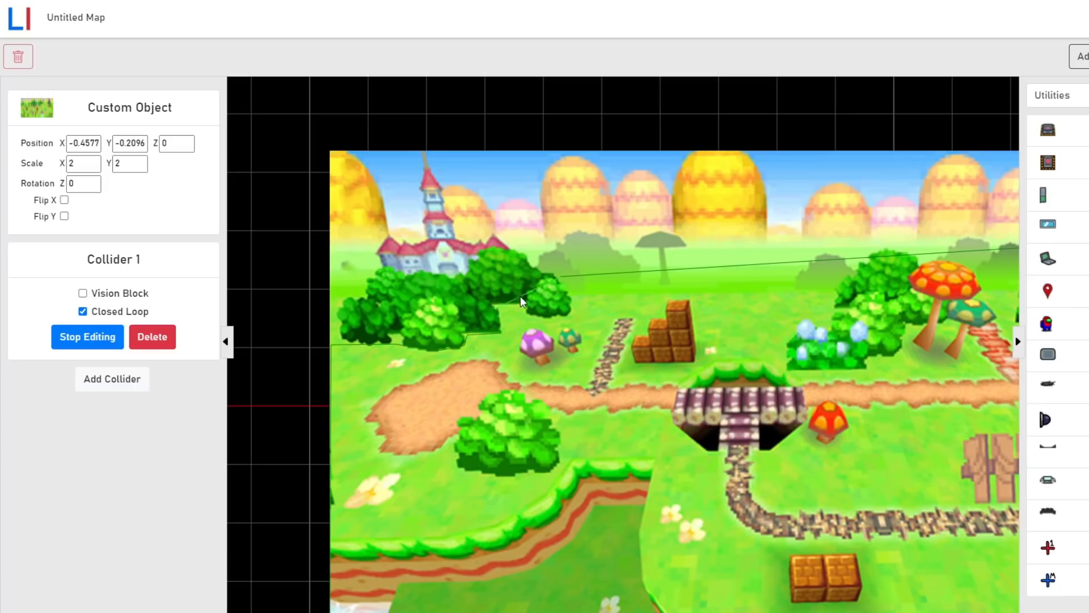
pyautogui.moveTo(541, 312)
pyautogui.mouseDown()
pyautogui.moveTo(571, 281)
pyautogui.moveTo(561, 274)
pyautogui.mouseUp()
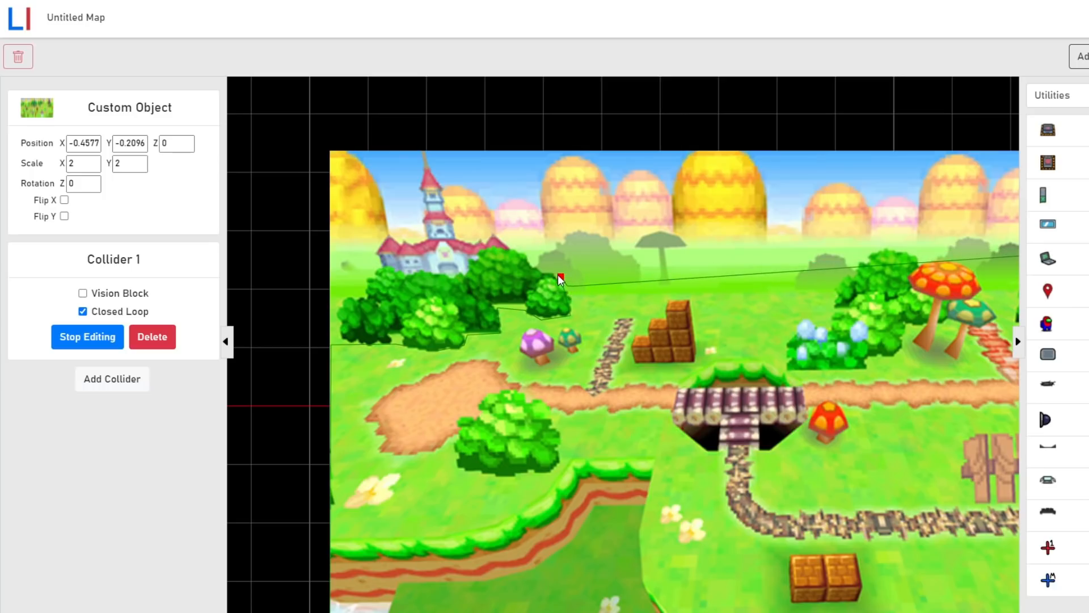
# Continue the collider outline eastward along the bushes, fences and cliffs and around the lower cliff edge, and finish editing.
pyautogui.moveTo(747, 311); pyautogui.dragTo(623, 316, button='right')
pyautogui.click(709, 294)
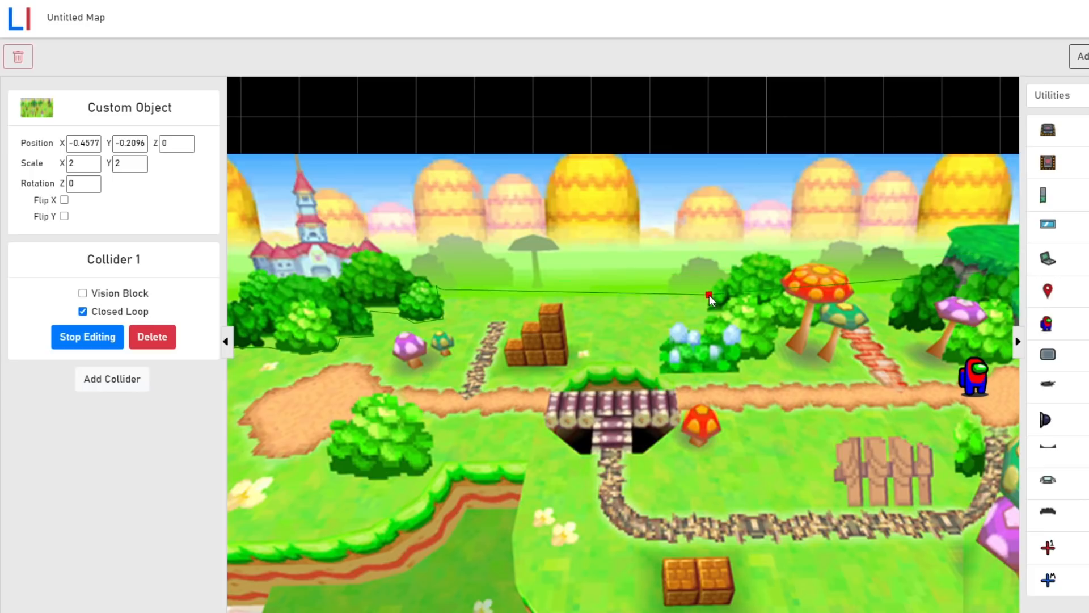
pyautogui.moveTo(709, 298); pyautogui.dragTo(582, 296, button='right')
pyautogui.click(581, 293)
pyautogui.moveTo(581, 292); pyautogui.dragTo(531, 341)
pyautogui.moveTo(697, 321); pyautogui.dragTo(679, 322)
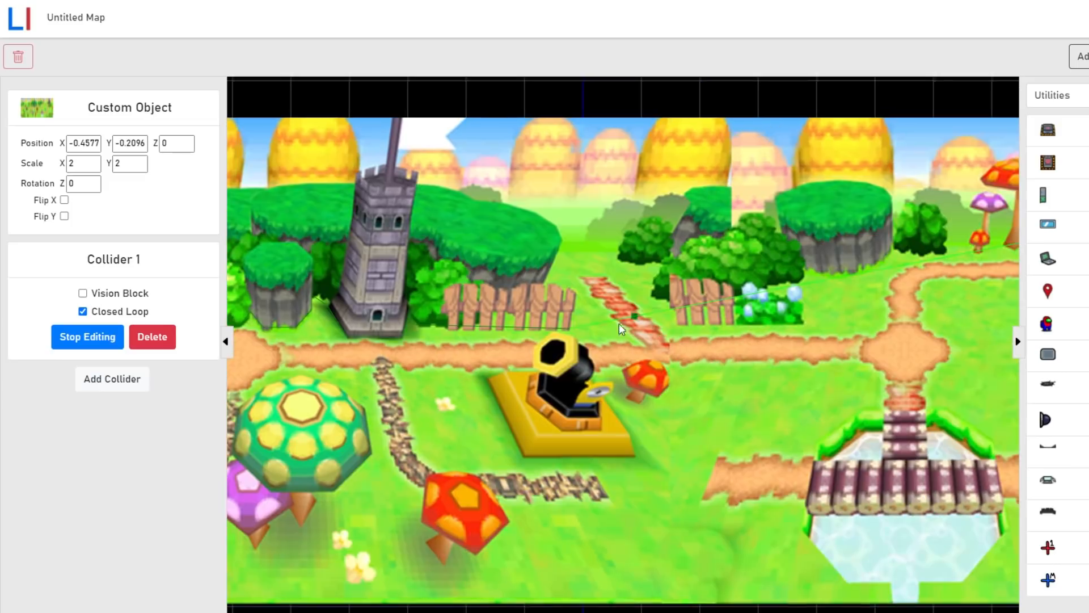
pyautogui.moveTo(621, 329); pyautogui.dragTo(618, 261)
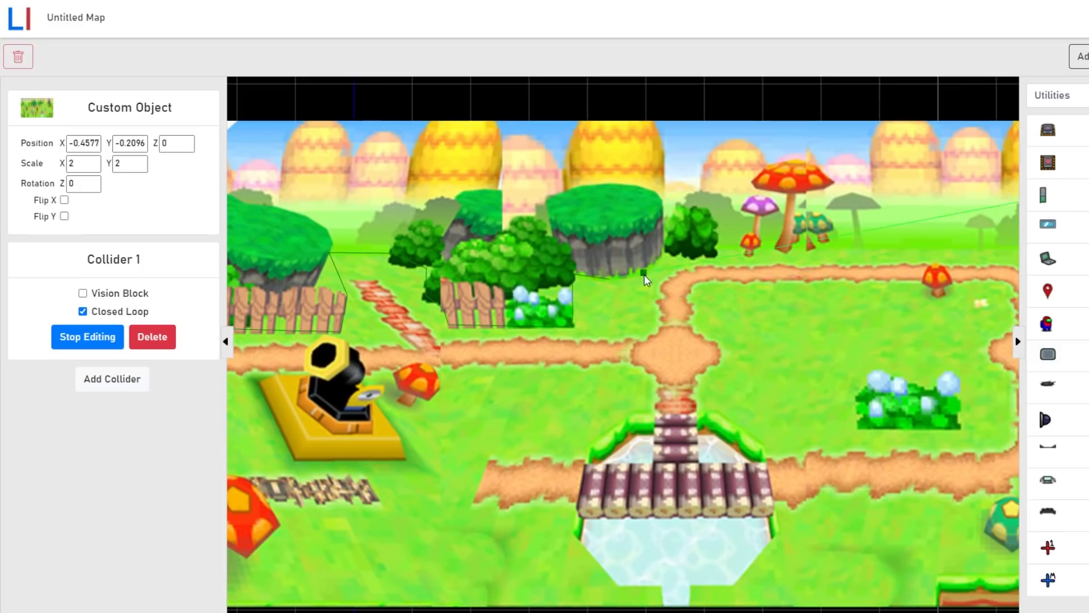
pyautogui.moveTo(644, 275); pyautogui.dragTo(1024, 232)
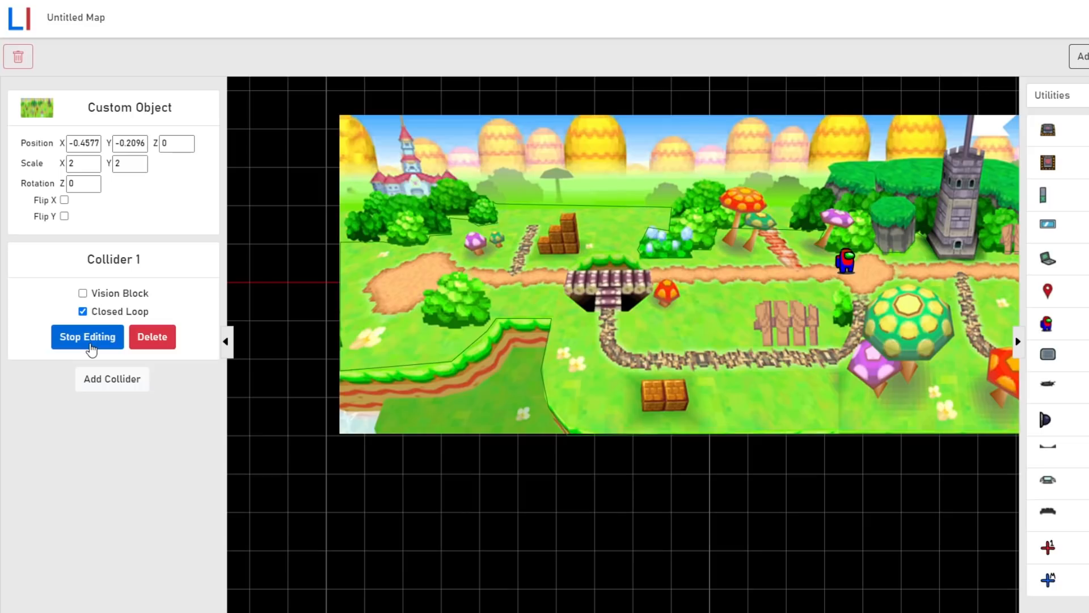
pyautogui.click(89, 344)
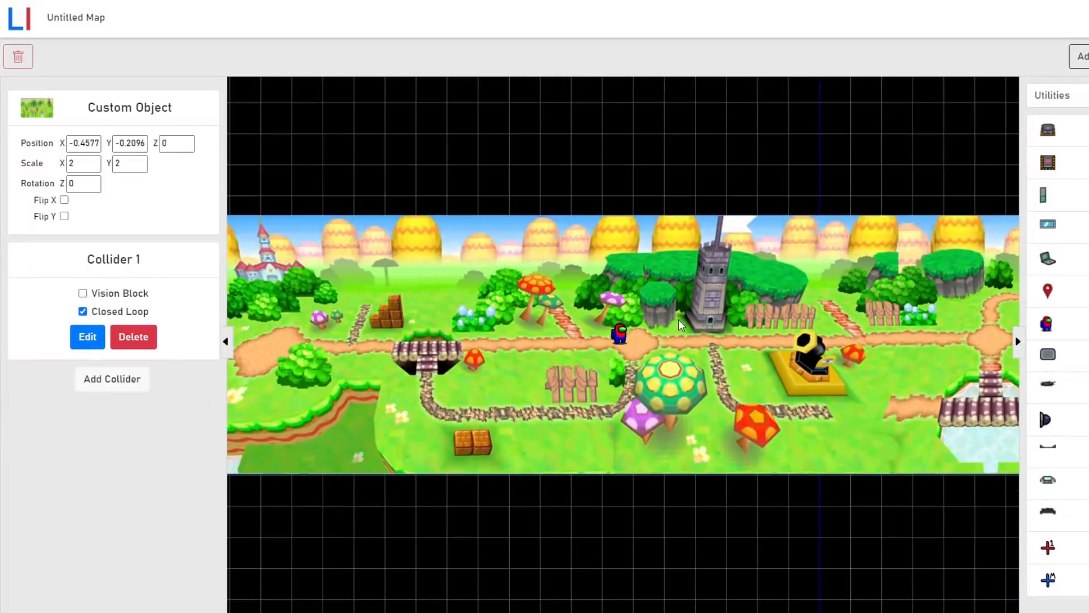
# Add a second collider to the background image with Vision Block and Closed Loop off, and start editing its points.
pyautogui.moveTo(742, 321); pyautogui.dragTo(408, 271, button='middle')
pyautogui.scroll(5, 703, 386)
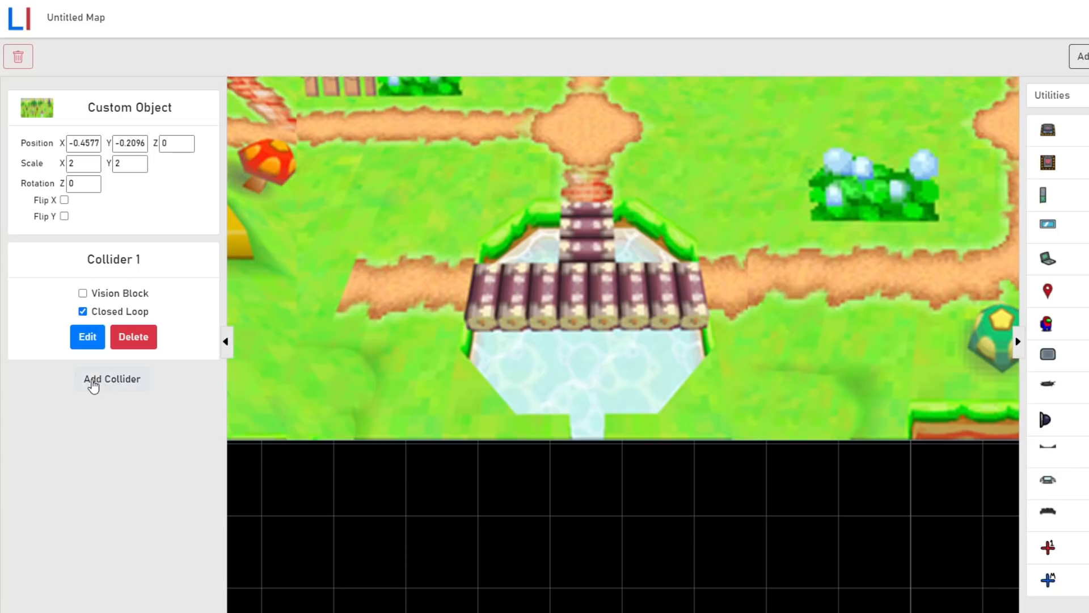
pyautogui.click(91, 380)
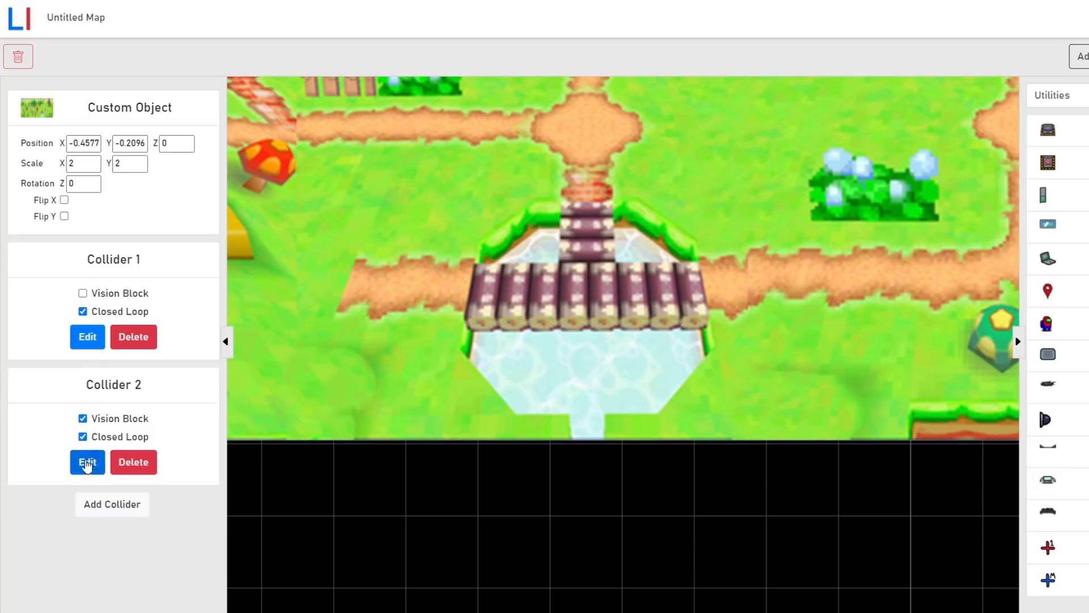
pyautogui.click(82, 419)
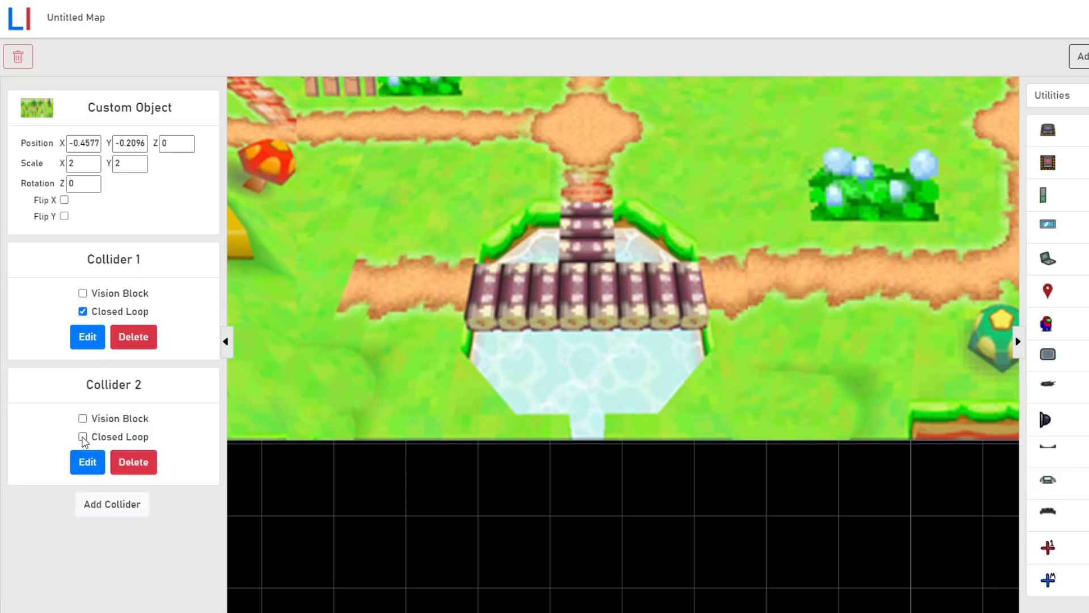
pyautogui.click(89, 460)
# Bring the second collider's corner points in from the map corners to the pond under the log bridge.
pyautogui.scroll(-8, 609, 340)
pyautogui.moveTo(861, 373)
pyautogui.mouseDown()
pyautogui.moveTo(616, 363)
pyautogui.moveTo(629, 360)
pyautogui.mouseUp()
pyautogui.moveTo(860, 213); pyautogui.dragTo(646, 316)
pyautogui.moveTo(250, 238); pyautogui.dragTo(413, 244, button='middle')
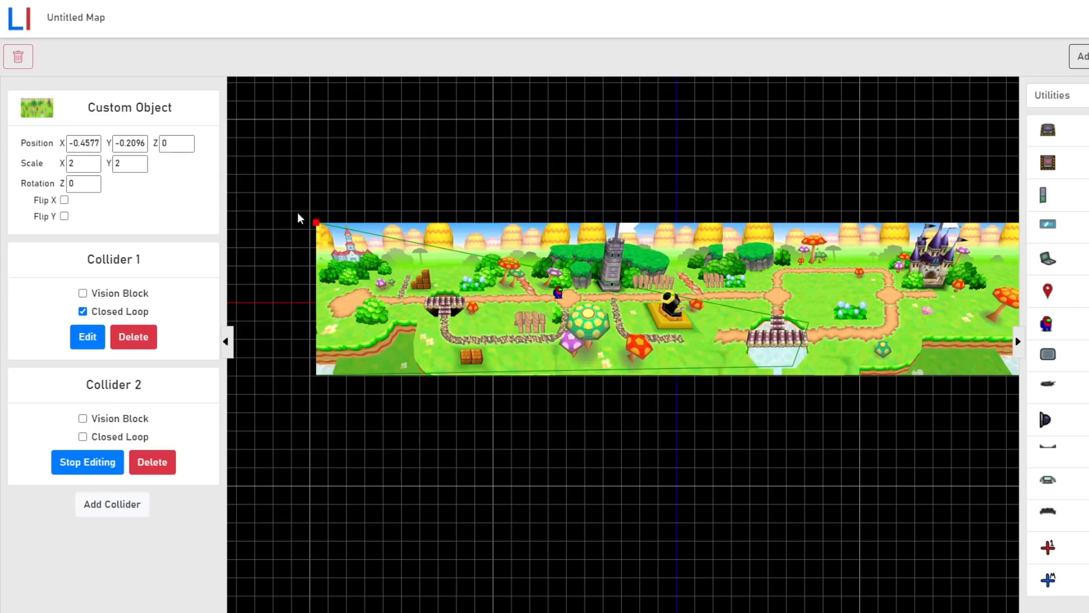
pyautogui.moveTo(307, 220)
pyautogui.mouseDown()
pyautogui.moveTo(418, 331)
pyautogui.moveTo(313, 376)
pyautogui.moveTo(758, 357)
pyautogui.moveTo(755, 366)
pyautogui.mouseUp()
pyautogui.scroll(12, 796, 363)
pyautogui.moveTo(910, 337); pyautogui.dragTo(355, 336, button='middle')
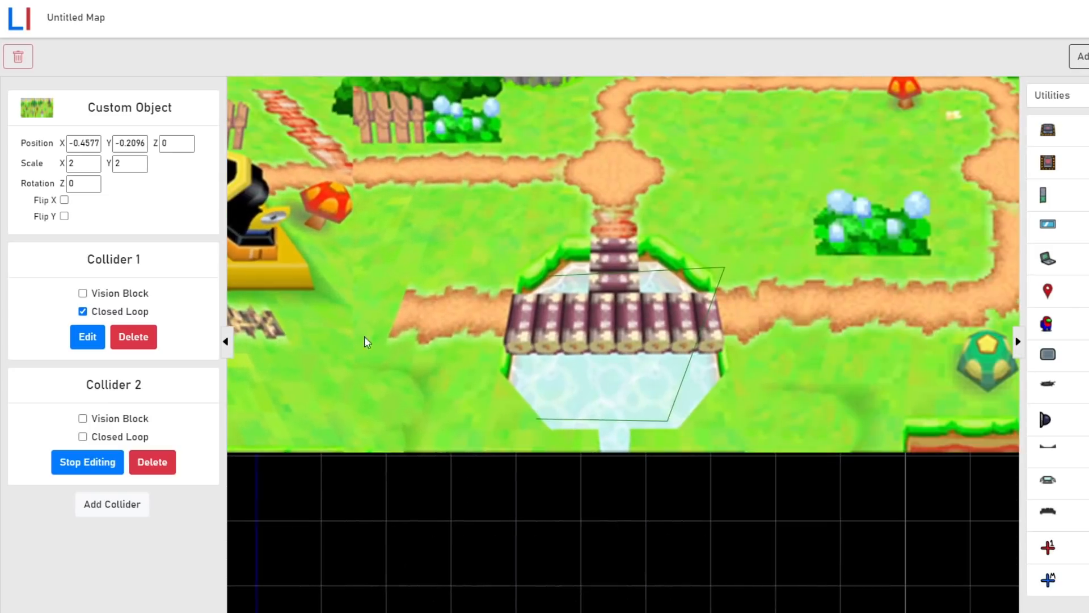
# Fit the second collider's points to the pond's edge below the log bridge and stop editing.
pyautogui.moveTo(535, 416)
pyautogui.mouseDown()
pyautogui.moveTo(554, 431)
pyautogui.moveTo(513, 363)
pyautogui.moveTo(544, 415)
pyautogui.moveTo(702, 357)
pyautogui.moveTo(513, 385)
pyautogui.mouseUp()
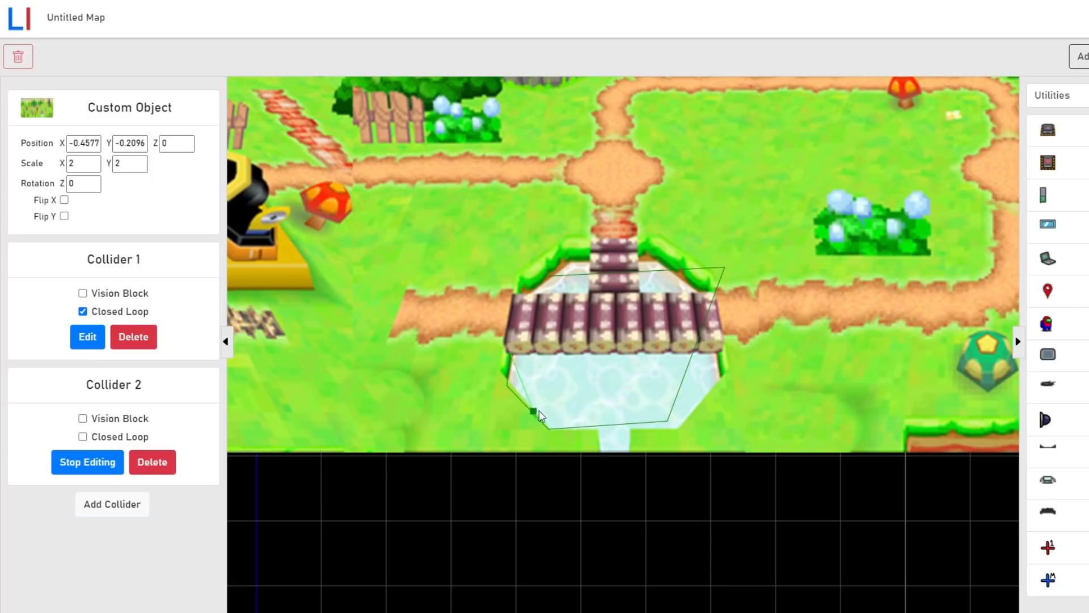
pyautogui.moveTo(537, 425); pyautogui.dragTo(683, 433)
pyautogui.moveTo(667, 421); pyautogui.dragTo(676, 430)
pyautogui.moveTo(691, 390); pyautogui.dragTo(717, 370)
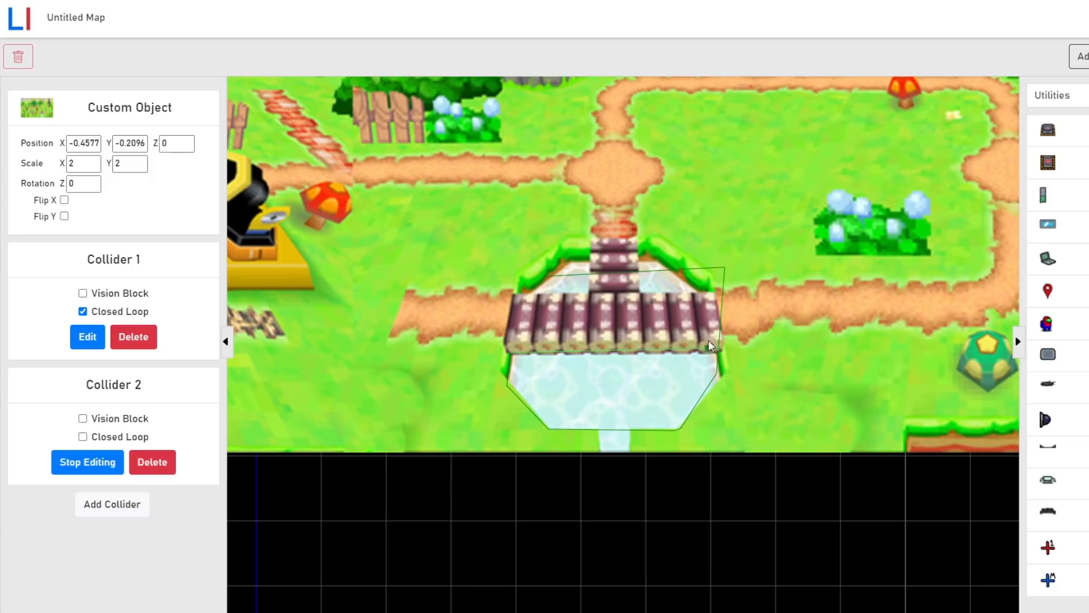
pyautogui.moveTo(725, 274); pyautogui.dragTo(511, 352)
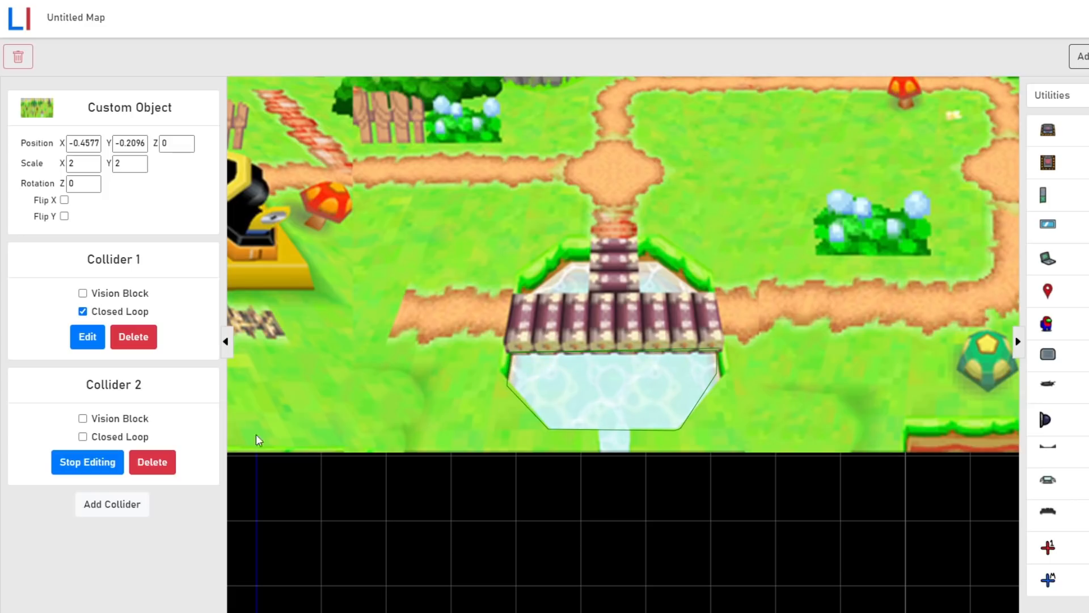
pyautogui.click(108, 465)
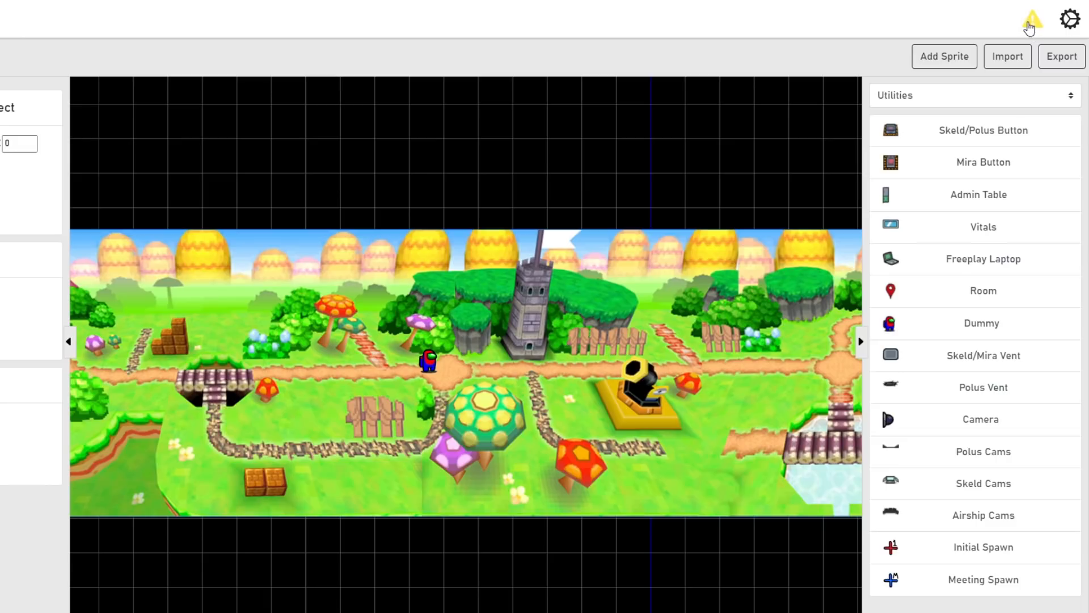
# Check the map warnings and place a second dummy on the dirt path's western end.
pyautogui.click(1032, 26)
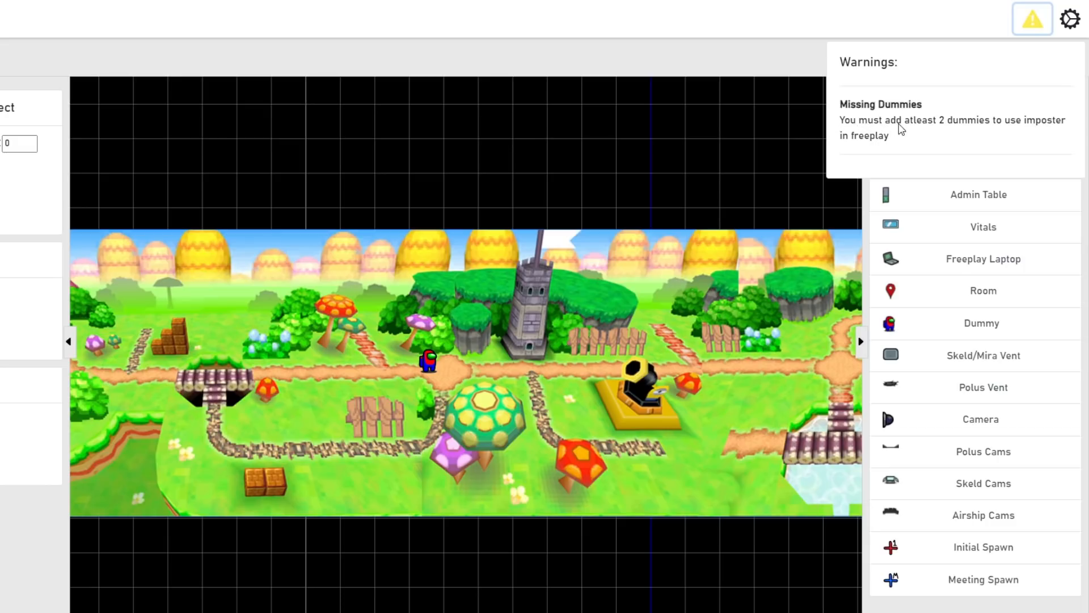
pyautogui.click(1030, 24)
pyautogui.moveTo(936, 328); pyautogui.dragTo(440, 372)
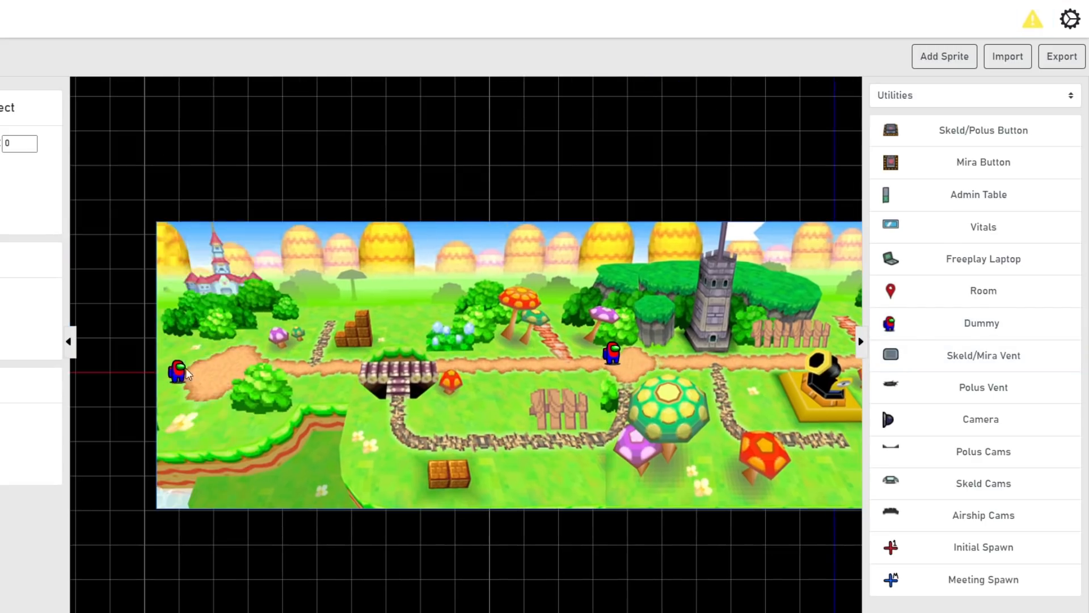
pyautogui.moveTo(185, 368); pyautogui.dragTo(216, 363)
# Place dummies at the crossroads above the log bridge and the junction by the purple castle, with Flip X on for the latter.
pyautogui.moveTo(641, 357); pyautogui.dragTo(467, 356)
pyautogui.moveTo(711, 317); pyautogui.dragTo(506, 308)
pyautogui.moveTo(935, 328); pyautogui.dragTo(643, 336)
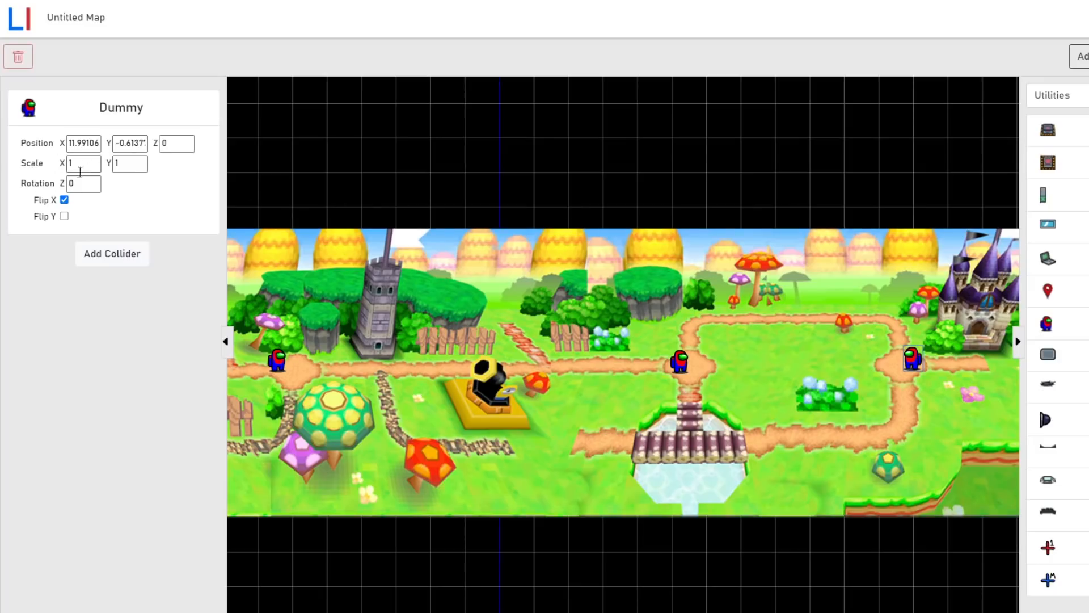
# Place another dummy at the end of the dirt path west of the log bridge.
pyautogui.moveTo(653, 322); pyautogui.dragTo(556, 305, button='middle')
pyautogui.click(1046, 323)
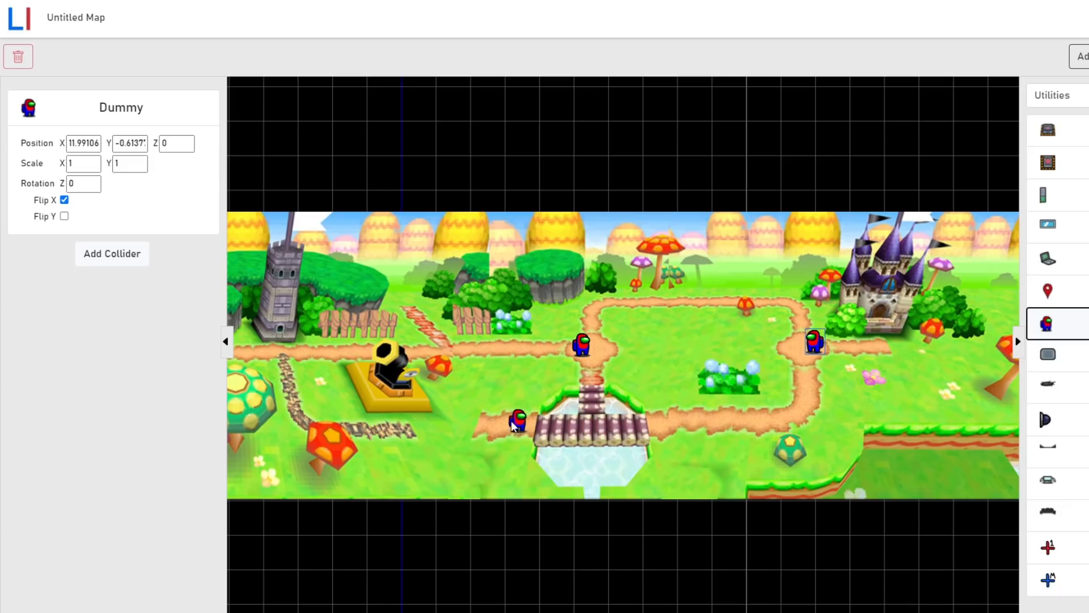
pyautogui.click(478, 424)
pyautogui.moveTo(512, 395); pyautogui.dragTo(830, 386, button='middle')
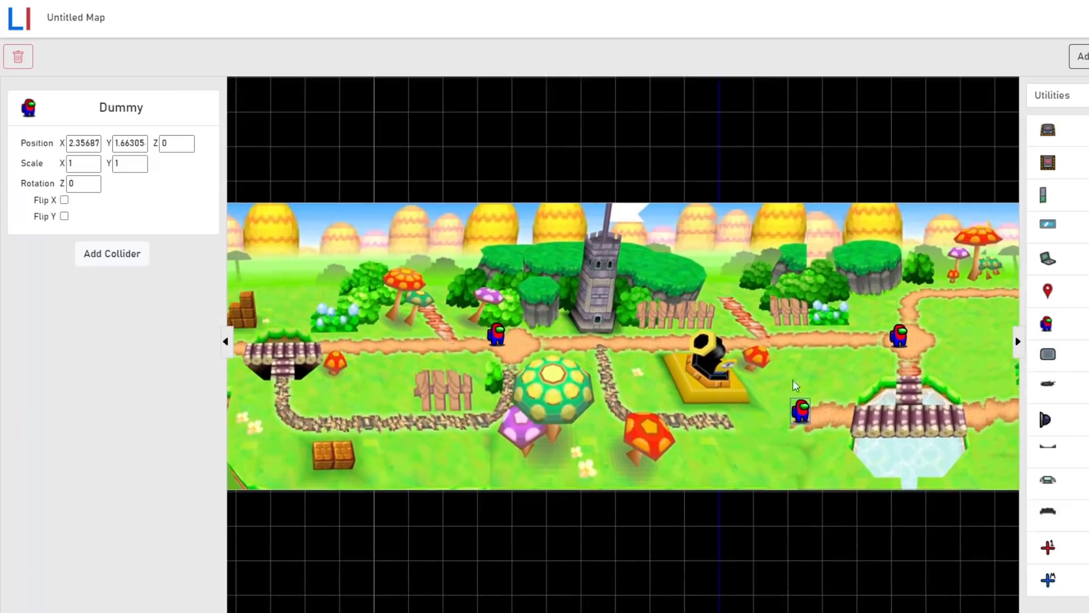
pyautogui.moveTo(514, 355); pyautogui.dragTo(697, 357, button='middle')
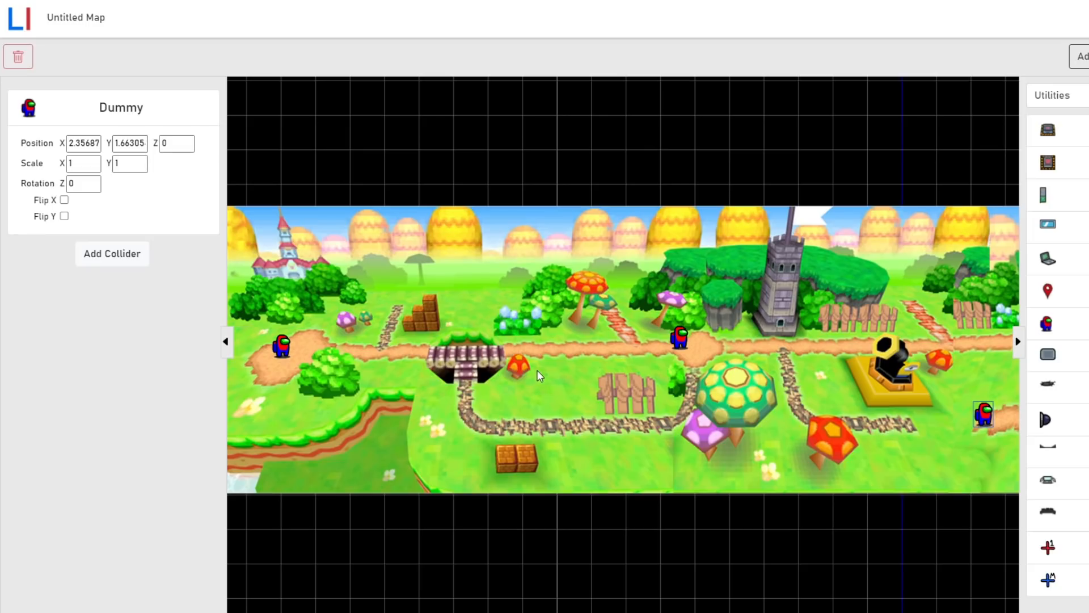
# Place the initial spawn and a freeplay laptop beside the dummy at the dirt path's western end.
pyautogui.moveTo(539, 376); pyautogui.dragTo(814, 387, button='middle')
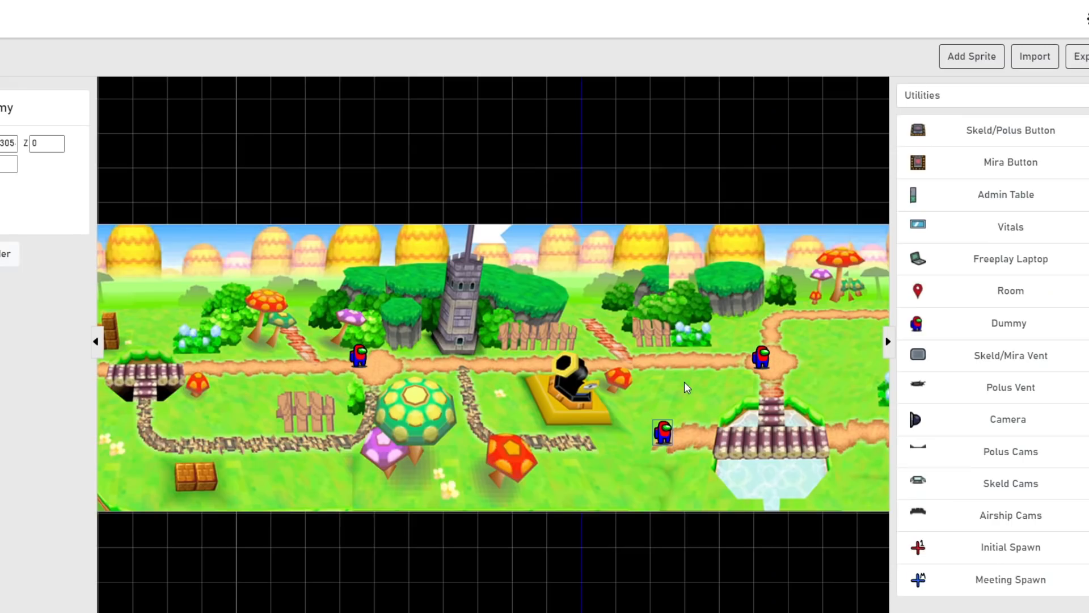
pyautogui.click(950, 547)
pyautogui.moveTo(457, 368); pyautogui.dragTo(760, 365, button='middle')
pyautogui.click(288, 366)
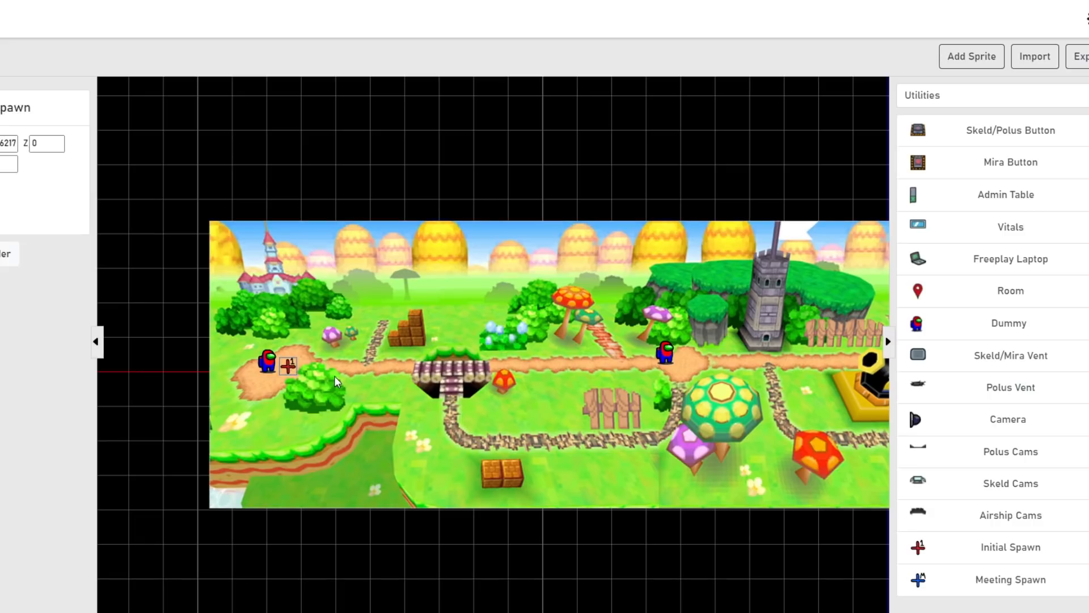
pyautogui.click(936, 593)
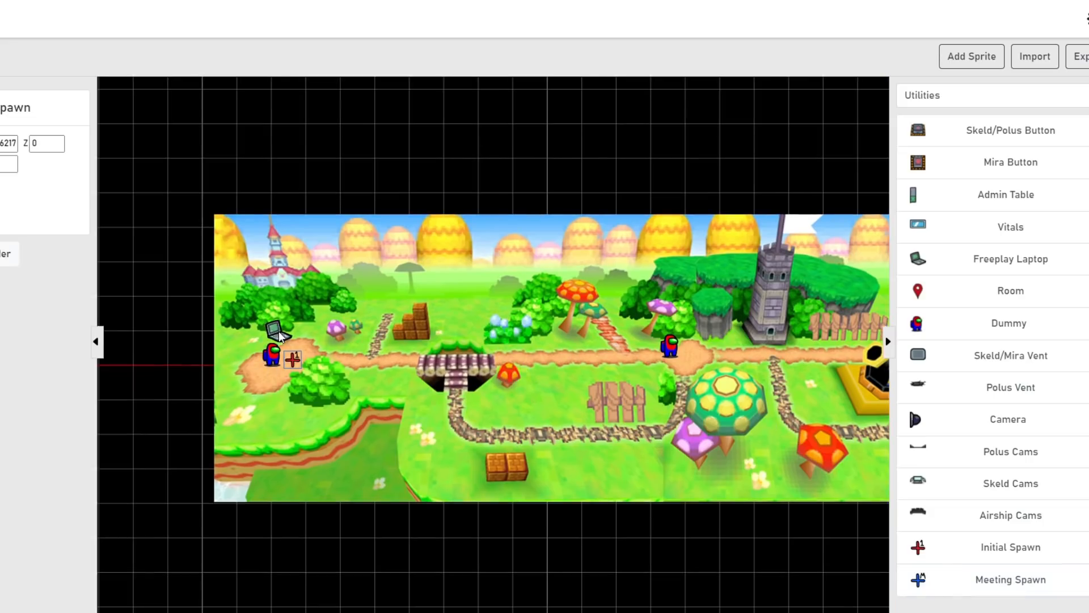
pyautogui.click(257, 381)
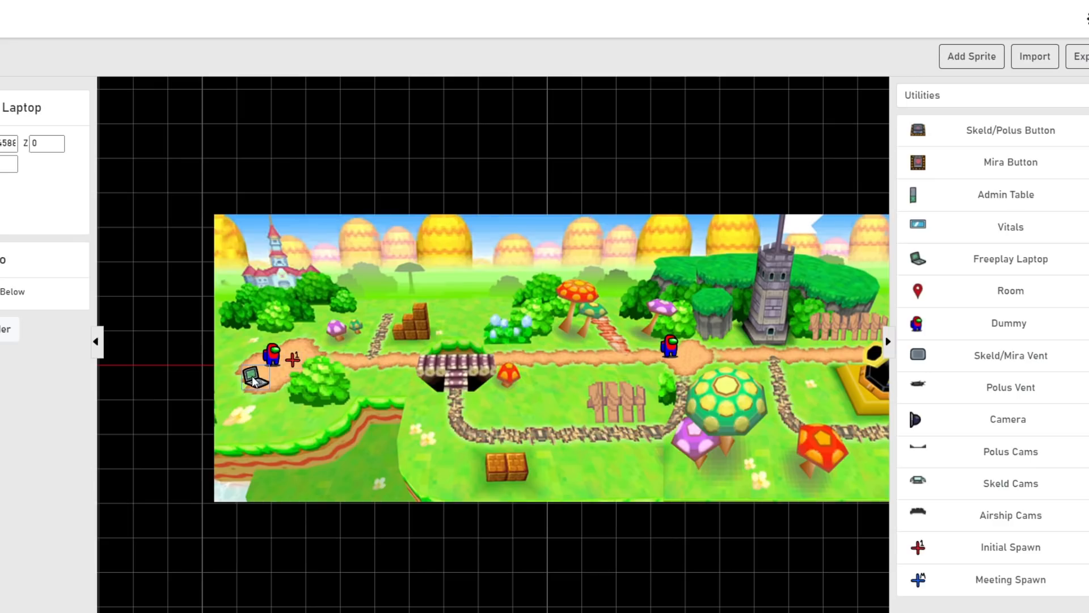
# Place Polus vents above the gravel path beside the brick staircase and at the top of the red path by the orange mushrooms.
pyautogui.scroll(2, 464, 385)
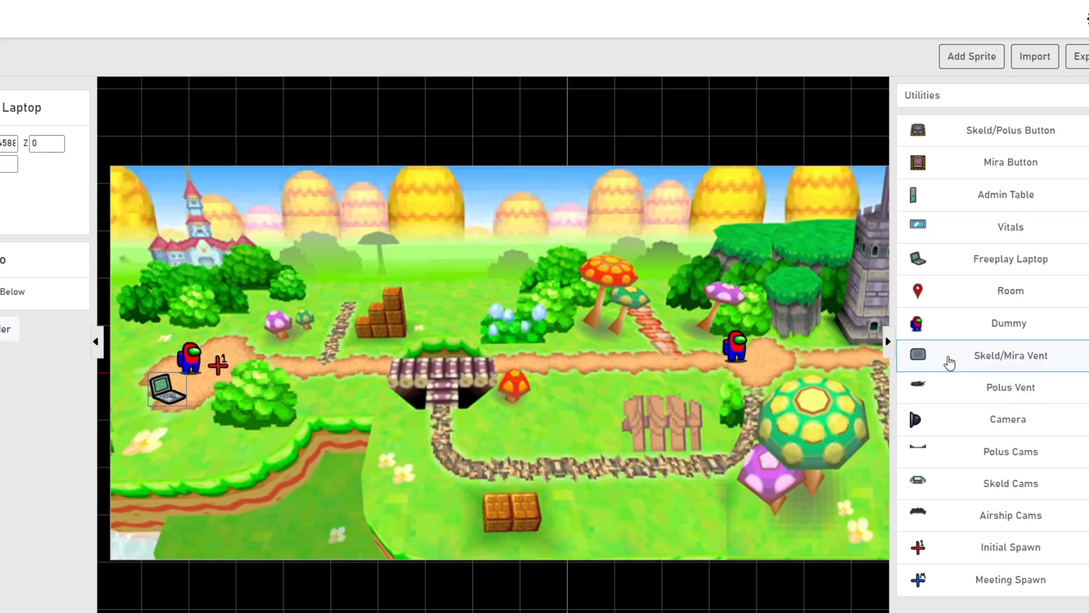
pyautogui.click(945, 385)
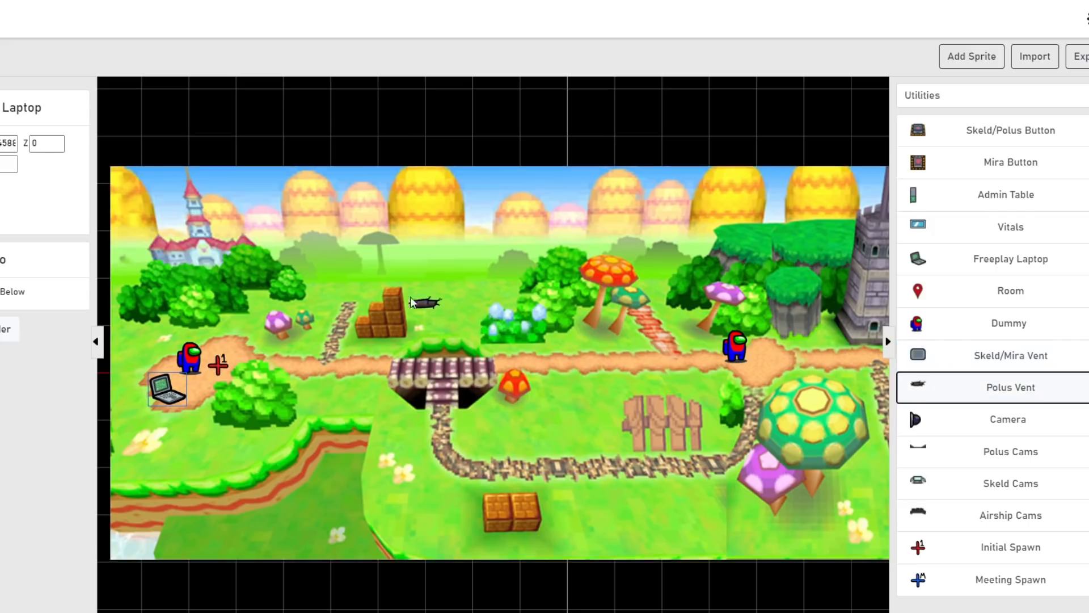
pyautogui.click(350, 290)
pyautogui.moveTo(764, 358); pyautogui.dragTo(618, 354, button='middle')
pyautogui.click(922, 379)
pyautogui.click(501, 312)
pyautogui.moveTo(501, 312); pyautogui.dragTo(437, 293, button='middle')
# Place Polus vents at the eastern end of the gravel track and at the top of the red path behind the cannon.
pyautogui.click(975, 389)
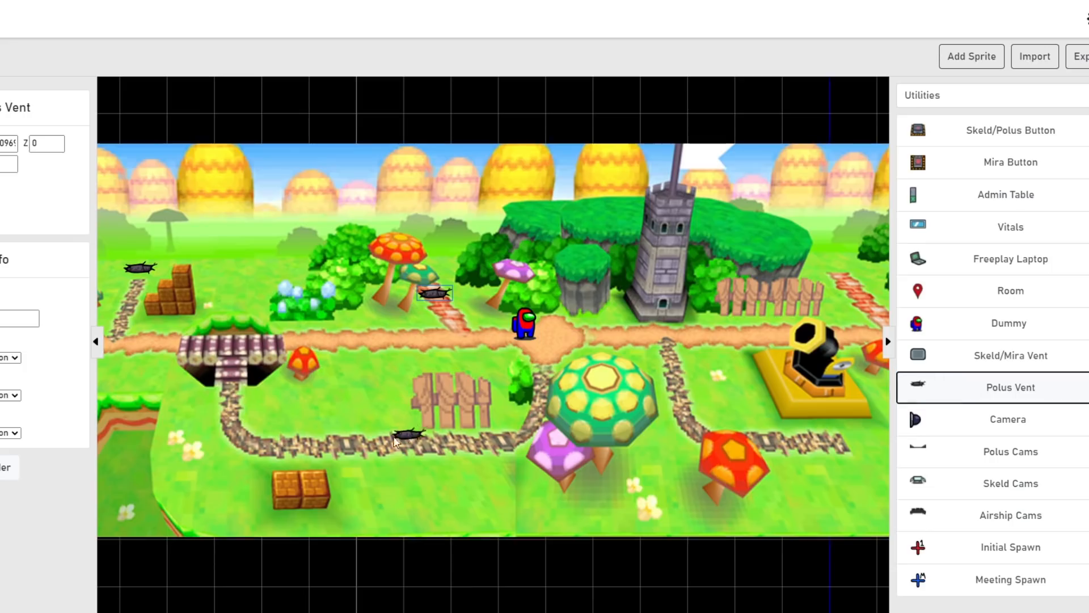
pyautogui.moveTo(697, 426); pyautogui.dragTo(589, 419, button='middle')
pyautogui.click(758, 432)
pyautogui.click(930, 388)
pyautogui.click(726, 261)
# Place Polus vents on the path beside the purple castle and below the gravel track east of the two brick blocks.
pyautogui.moveTo(726, 261); pyautogui.dragTo(104, 254, button='middle')
pyautogui.click(788, 314)
pyautogui.click(972, 385)
pyautogui.moveTo(503, 375); pyautogui.dragTo(641, 287, button='middle')
pyautogui.click(500, 335)
pyautogui.moveTo(501, 334); pyautogui.dragTo(701, 393)
pyautogui.moveTo(702, 394); pyautogui.dragTo(342, 396, button='middle')
pyautogui.moveTo(342, 396); pyautogui.dragTo(726, 278)
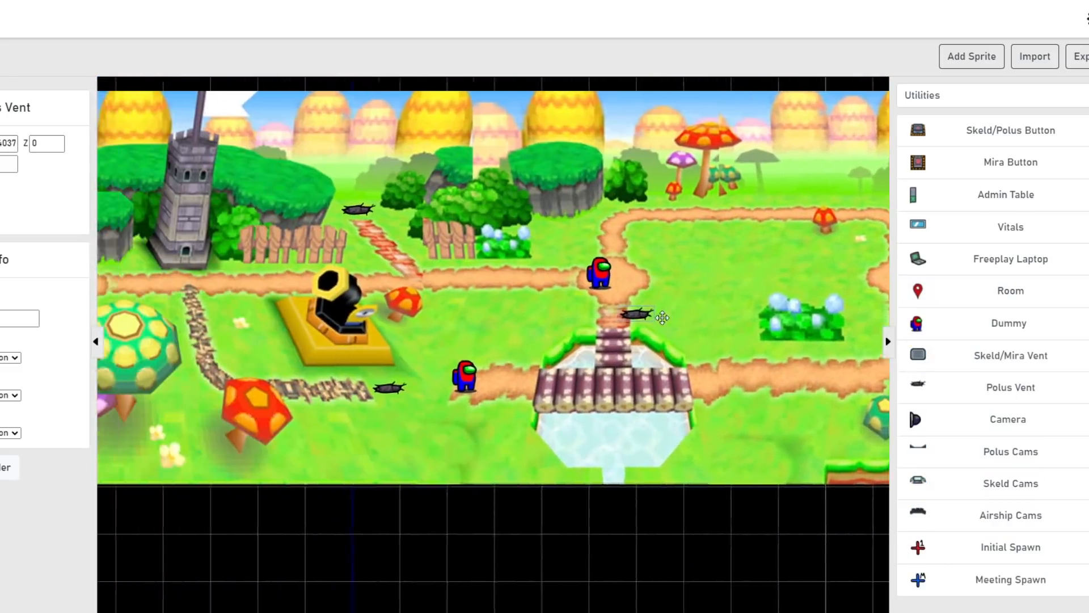
pyautogui.moveTo(662, 318); pyautogui.dragTo(433, 434)
# Connect the brick-staircase vent to the vents by the orange mushrooms, at the gravel track's eastern end and behind the cannon.
pyautogui.moveTo(159, 235); pyautogui.dragTo(374, 232, button='middle')
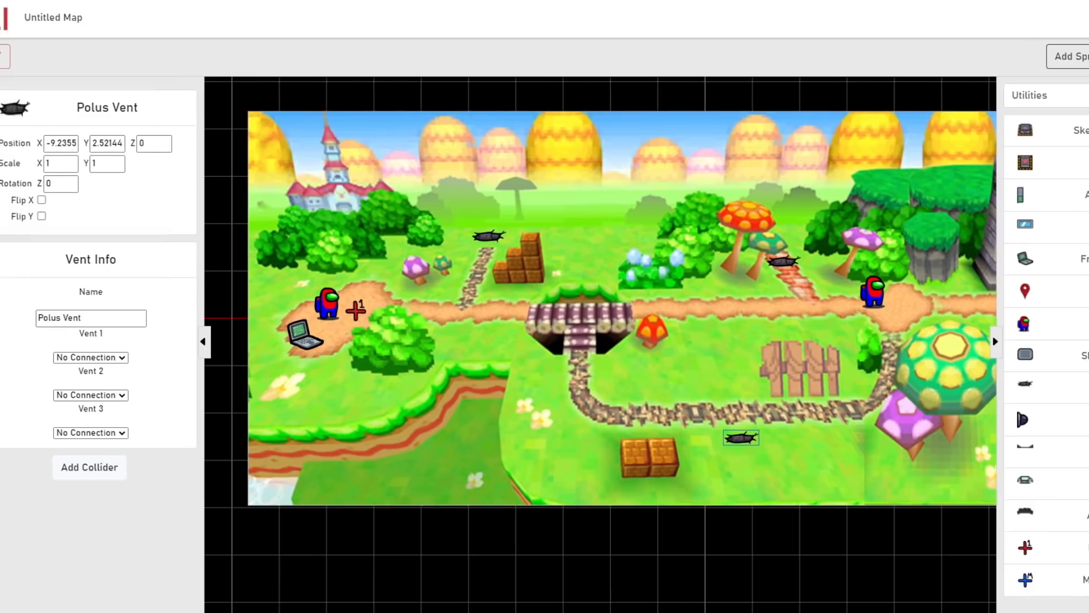
pyautogui.click(487, 236)
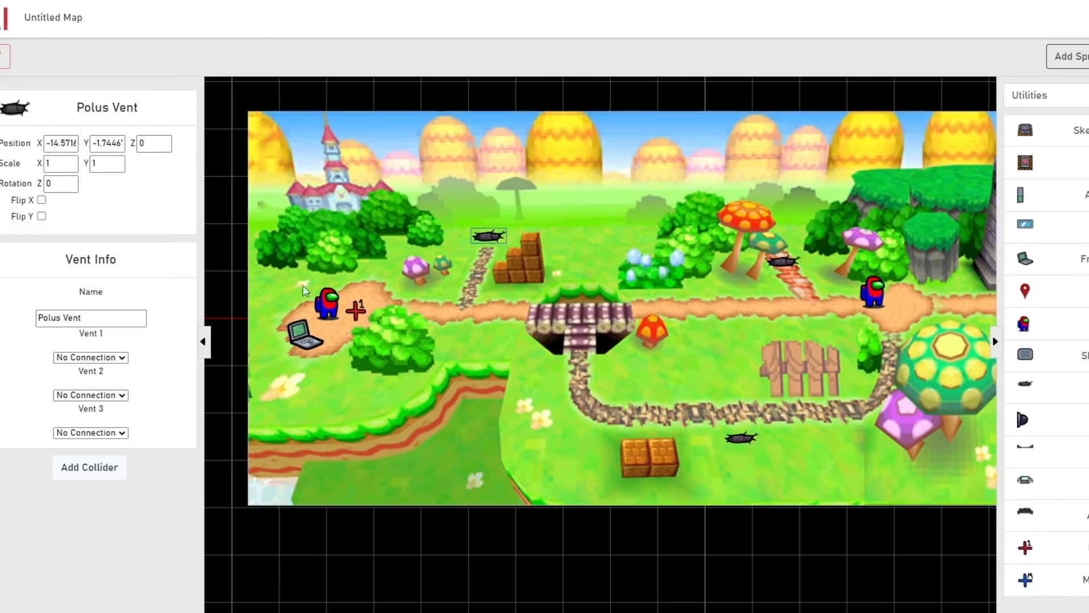
pyautogui.click(78, 357)
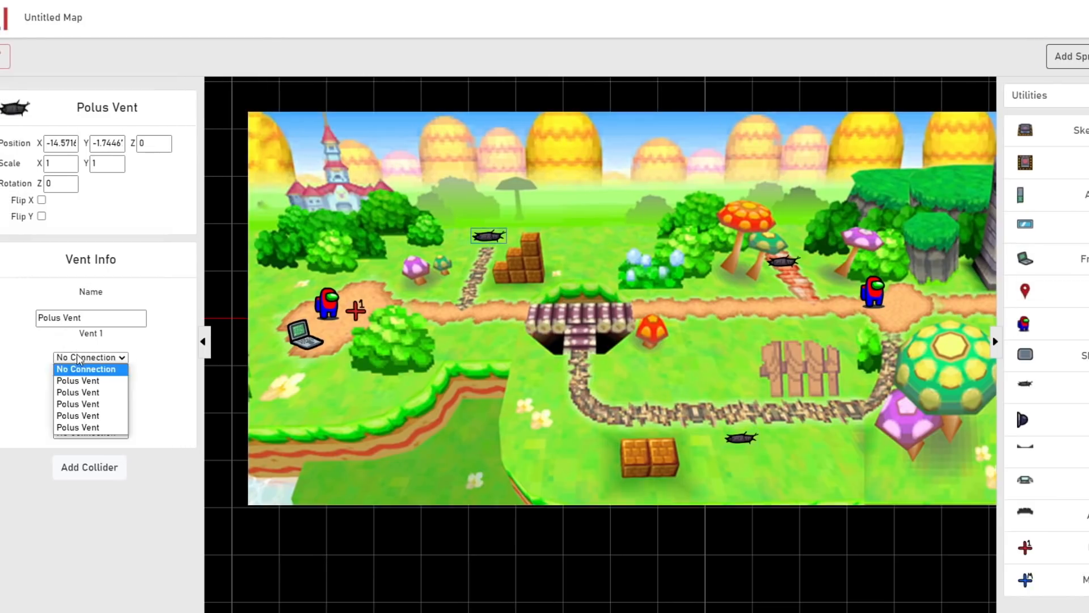
pyautogui.click(88, 386)
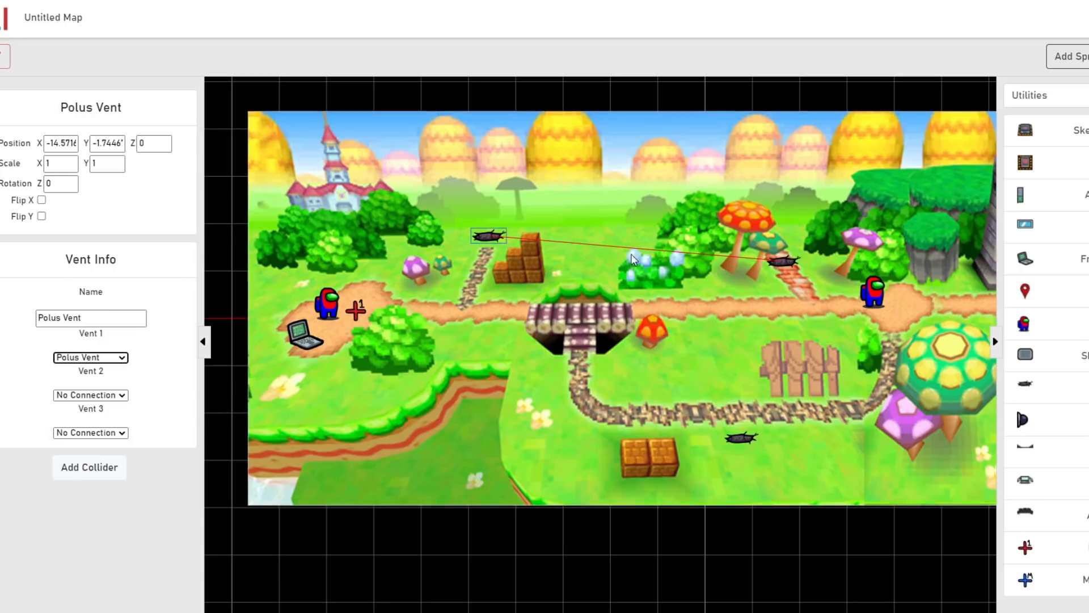
pyautogui.click(91, 395)
pyautogui.click(85, 421)
pyautogui.click(101, 433)
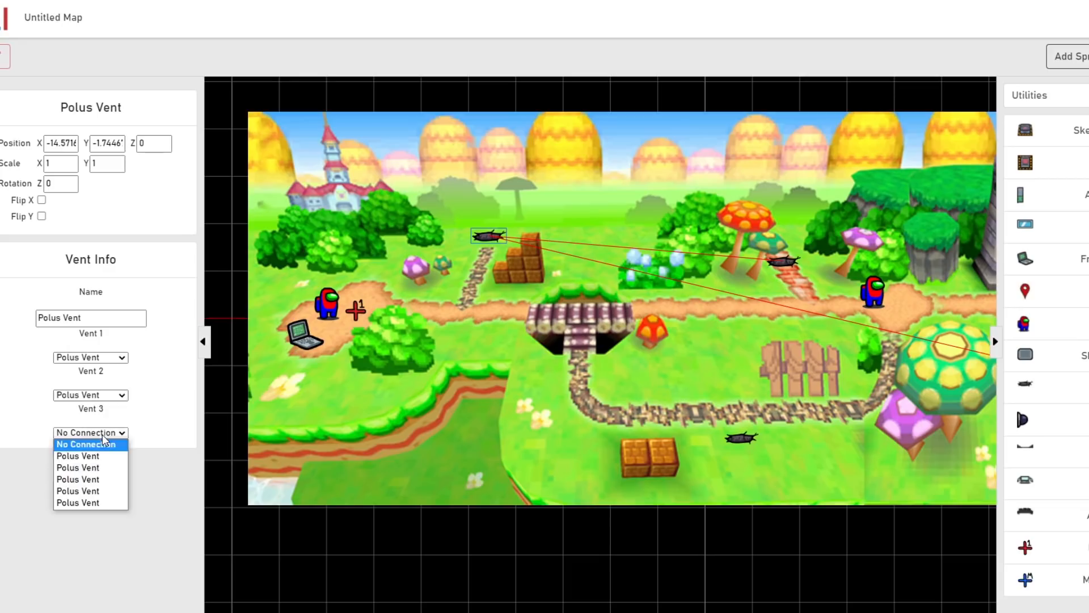
pyautogui.click(96, 480)
pyautogui.moveTo(706, 348); pyautogui.dragTo(522, 357)
pyautogui.click(98, 470)
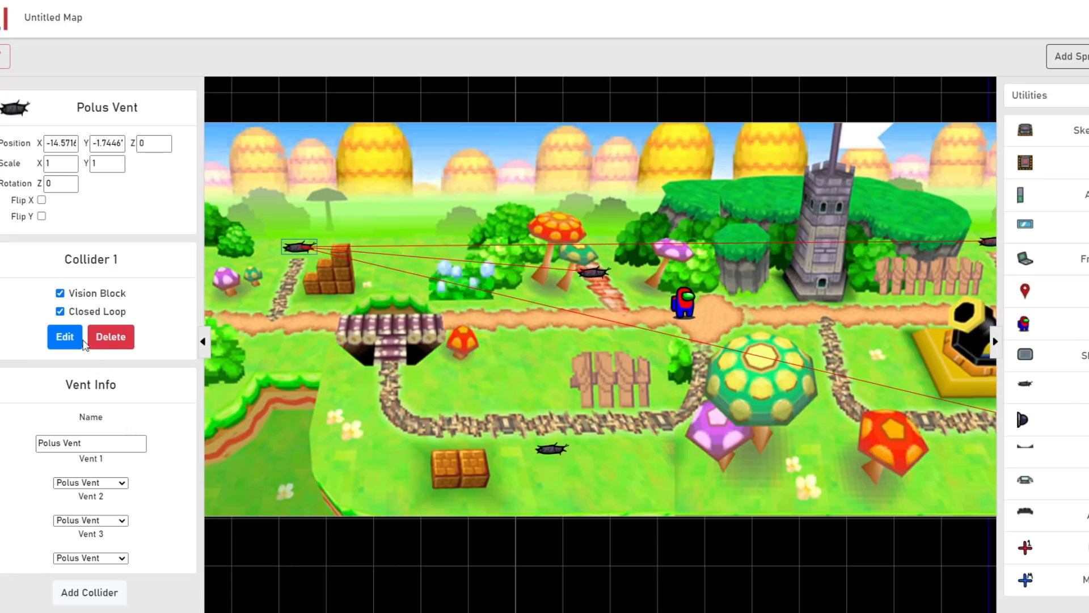
pyautogui.click(120, 337)
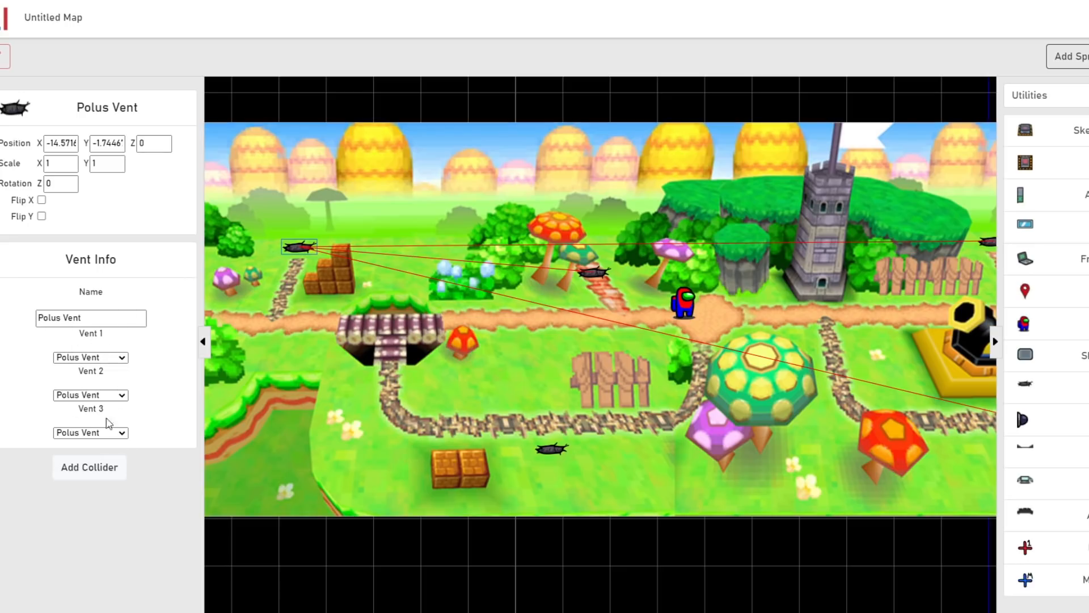
# Change the staircase vent's Vent 1 and Vent 2 links to the vent below the gravel track and the one by the mushrooms.
pyautogui.moveTo(876, 340)
pyautogui.mouseDown()
pyautogui.moveTo(536, 345)
pyautogui.moveTo(861, 339)
pyautogui.mouseUp()
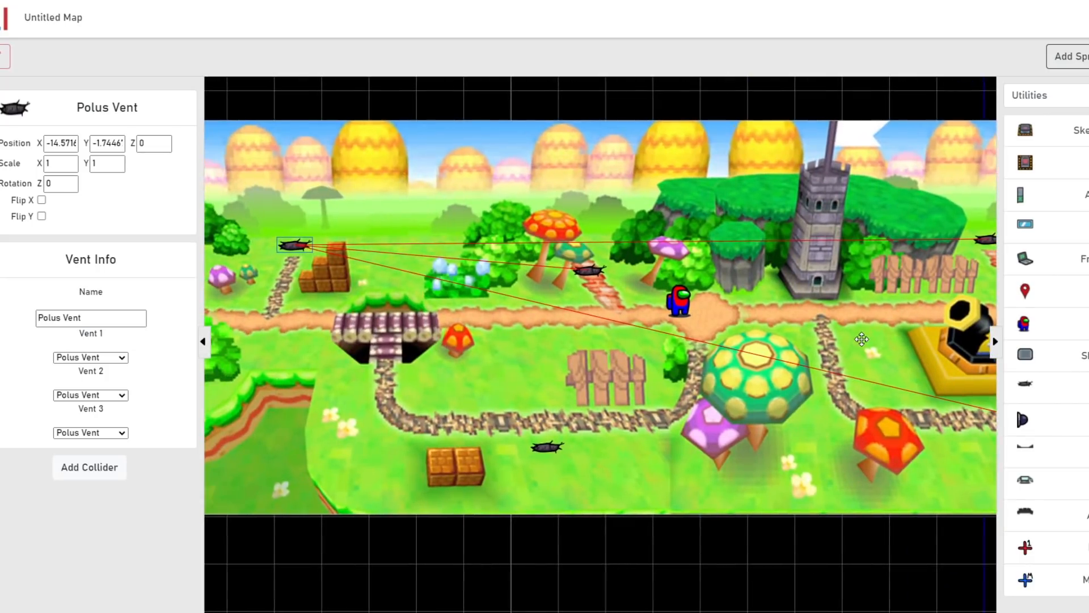
pyautogui.click(91, 357)
pyautogui.click(88, 419)
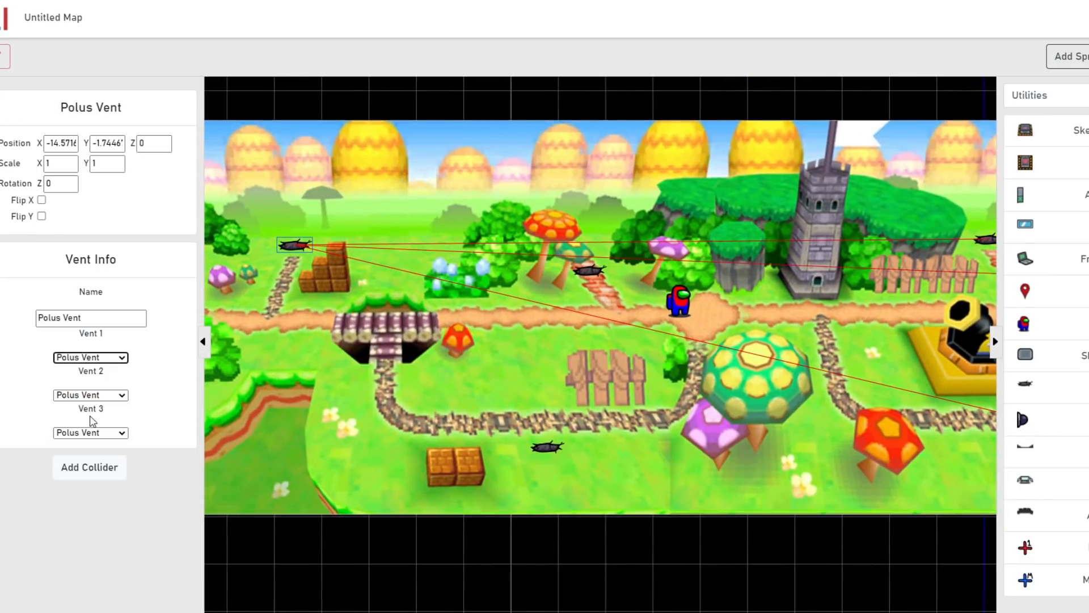
pyautogui.click(94, 357)
pyautogui.click(96, 431)
pyautogui.moveTo(651, 348)
pyautogui.mouseDown()
pyautogui.moveTo(476, 345)
pyautogui.moveTo(653, 350)
pyautogui.mouseUp()
pyautogui.click(101, 359)
pyautogui.click(101, 358)
pyautogui.click(91, 394)
pyautogui.click(100, 431)
pyautogui.moveTo(619, 336); pyautogui.dragTo(738, 348)
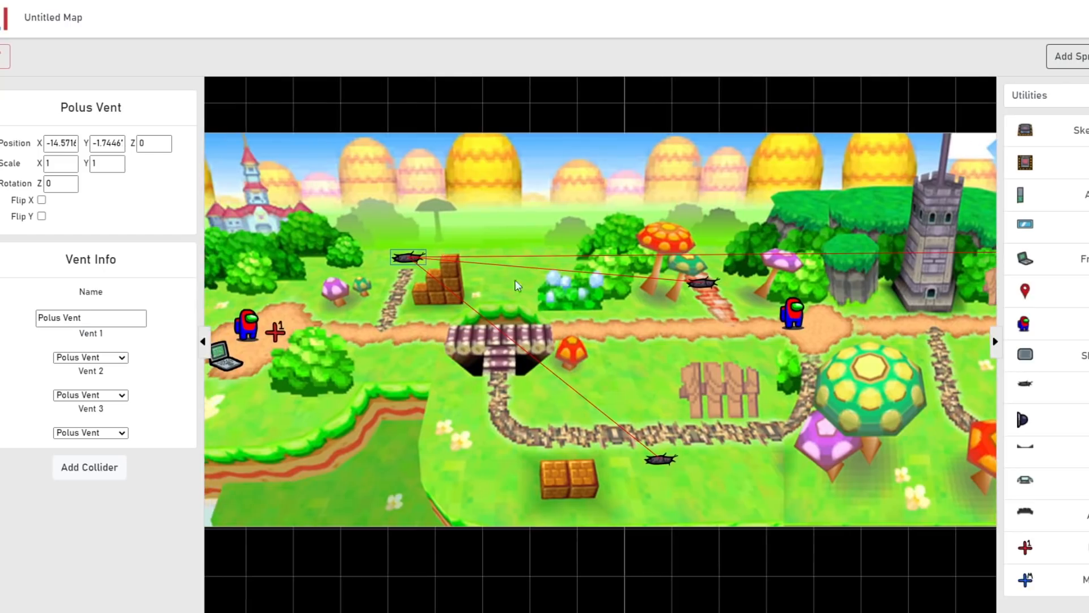
# Connect the mushroom vent to the vents by the brick staircase, below the gravel track and at the track's eastern end.
pyautogui.moveTo(597, 337); pyautogui.dragTo(477, 324)
pyautogui.click(581, 271)
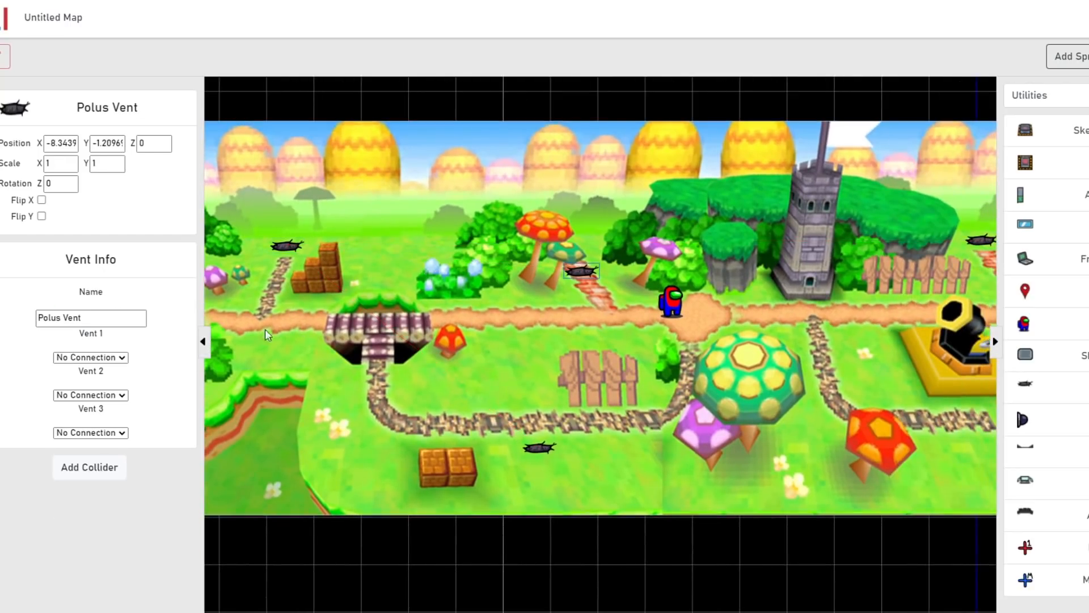
pyautogui.click(90, 356)
pyautogui.click(99, 382)
pyautogui.click(107, 358)
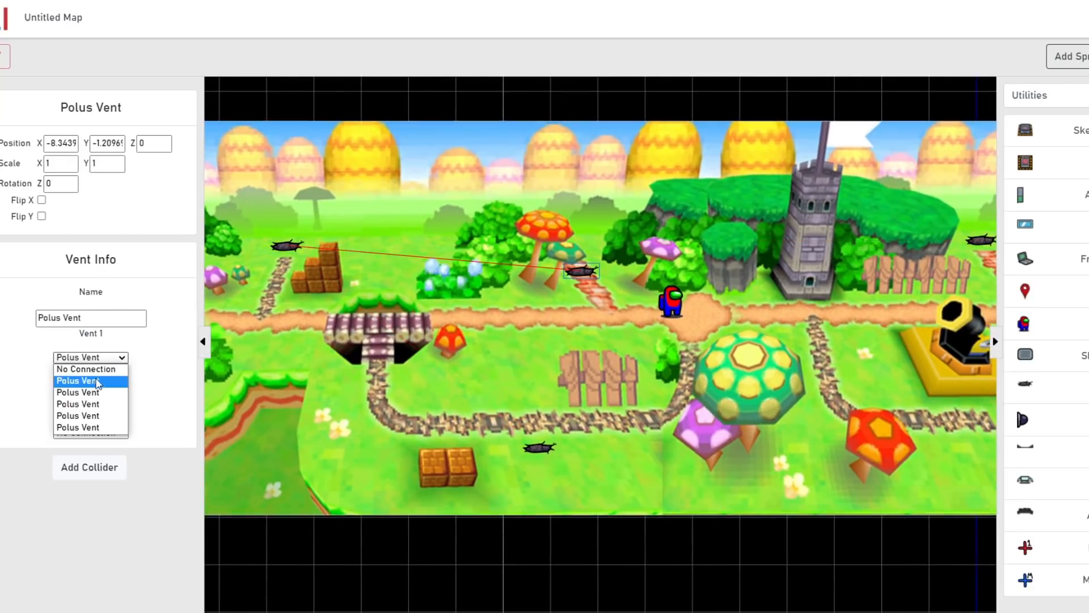
pyautogui.click(97, 428)
pyautogui.click(108, 360)
pyautogui.click(108, 360)
pyautogui.click(97, 395)
pyautogui.click(105, 446)
pyautogui.click(104, 436)
pyautogui.click(100, 467)
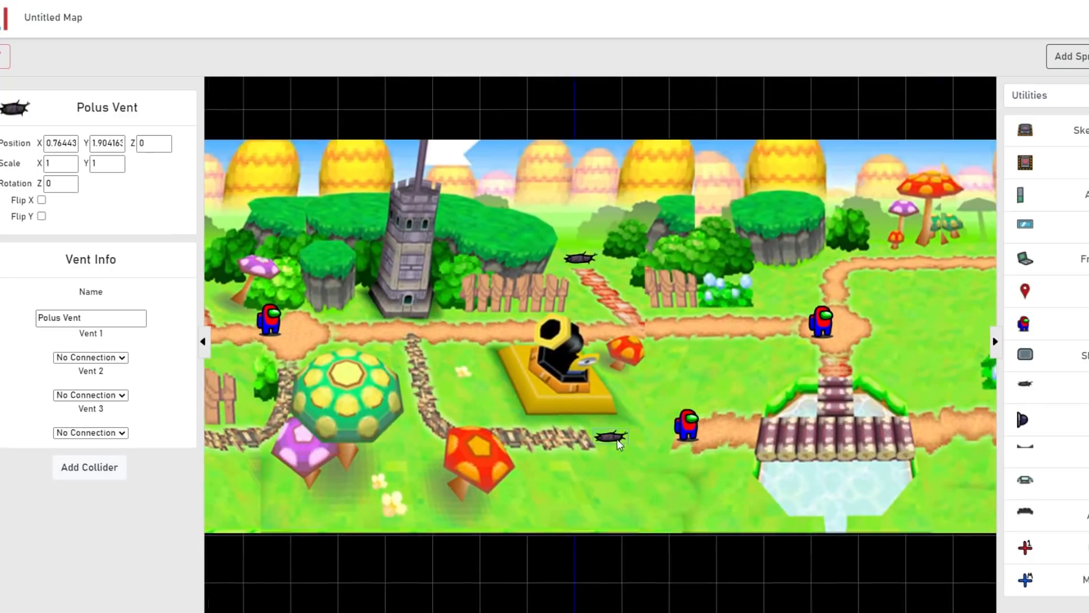
# Connect the vent at the gravel track's eastern end to the vents by the mushrooms, behind the cannon and beside the purple castle.
pyautogui.click(91, 358)
pyautogui.click(85, 381)
pyautogui.click(99, 357)
pyautogui.click(98, 391)
pyautogui.click(107, 397)
pyautogui.click(94, 438)
pyautogui.click(90, 435)
pyautogui.click(99, 490)
pyautogui.moveTo(523, 430); pyautogui.dragTo(470, 431)
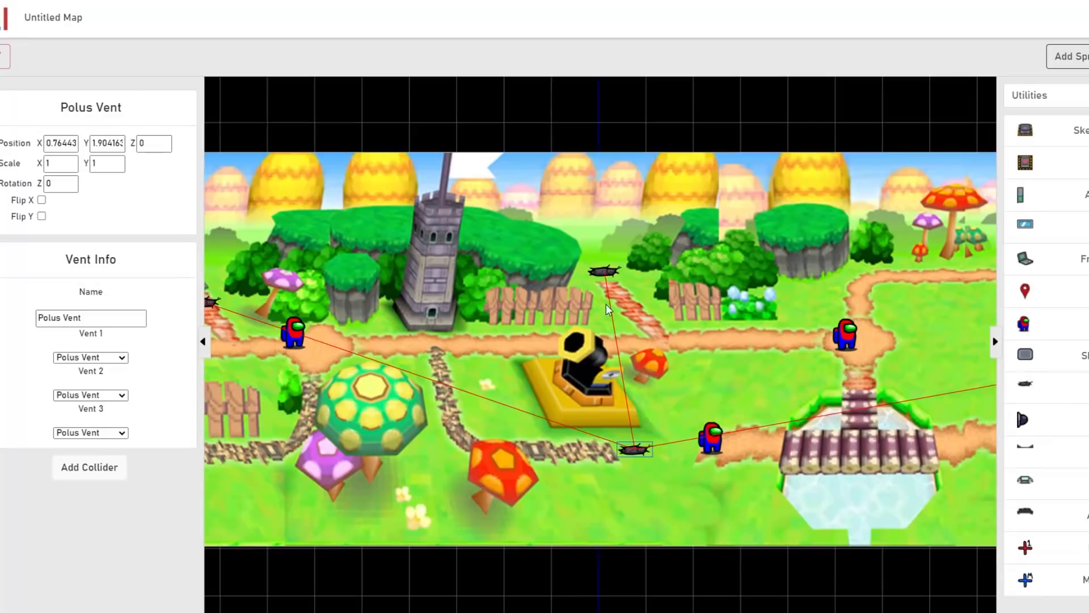
# Set the purple castle vent's remaining connections to other Polus vents and review the links of the western vents.
pyautogui.click(91, 394)
pyautogui.click(85, 413)
pyautogui.click(90, 433)
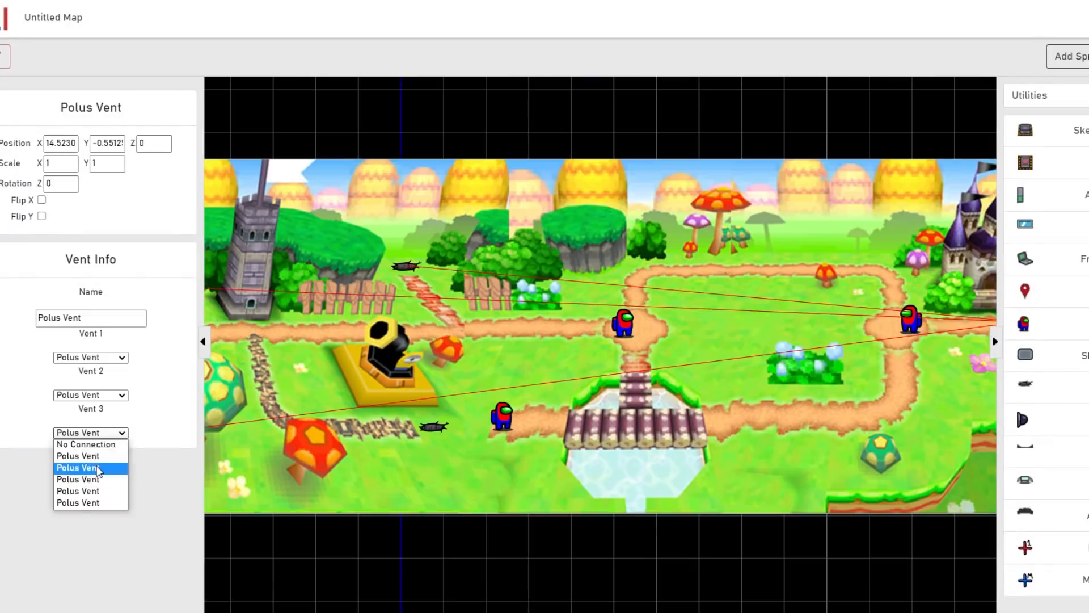
pyautogui.click(101, 482)
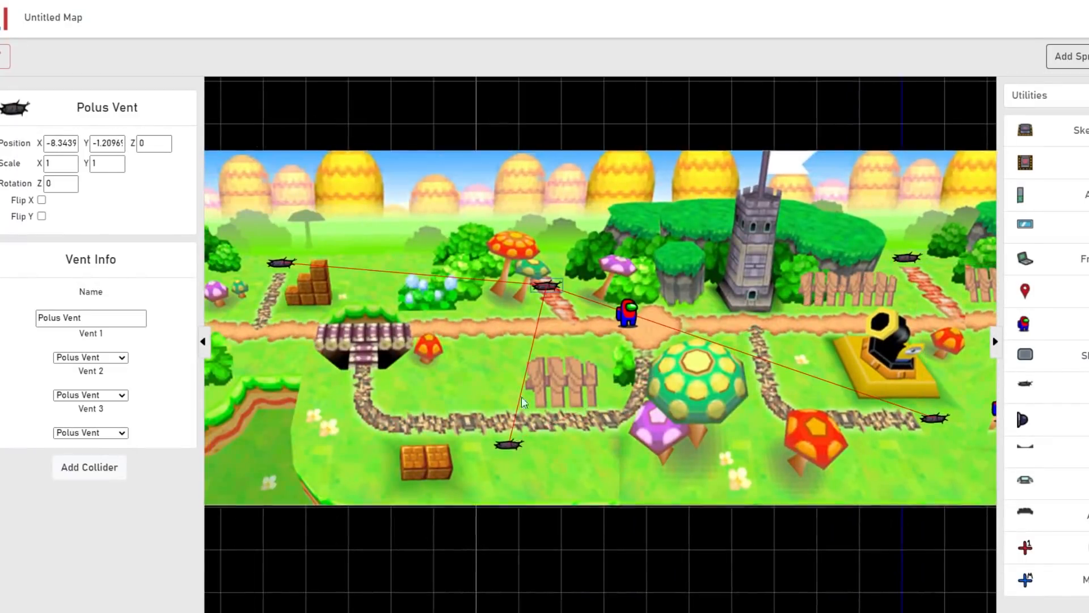
pyautogui.click(508, 444)
pyautogui.click(282, 263)
pyautogui.moveTo(468, 360); pyautogui.dragTo(602, 342)
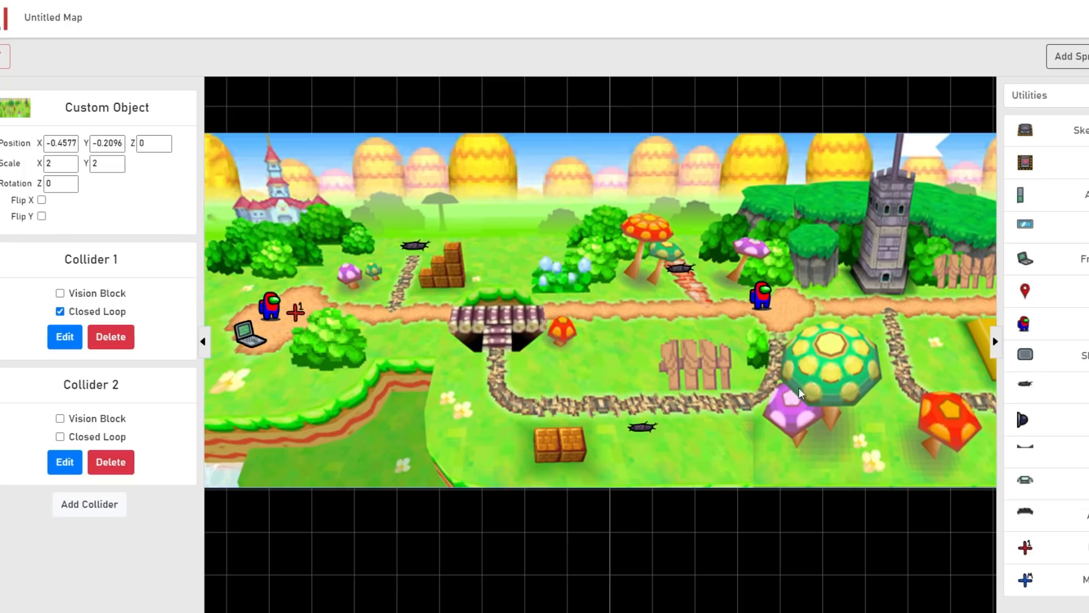
# Place a camera on the purple castle's western tower with Flip X on.
pyautogui.moveTo(587, 405); pyautogui.dragTo(519, 434)
pyautogui.click(1026, 420)
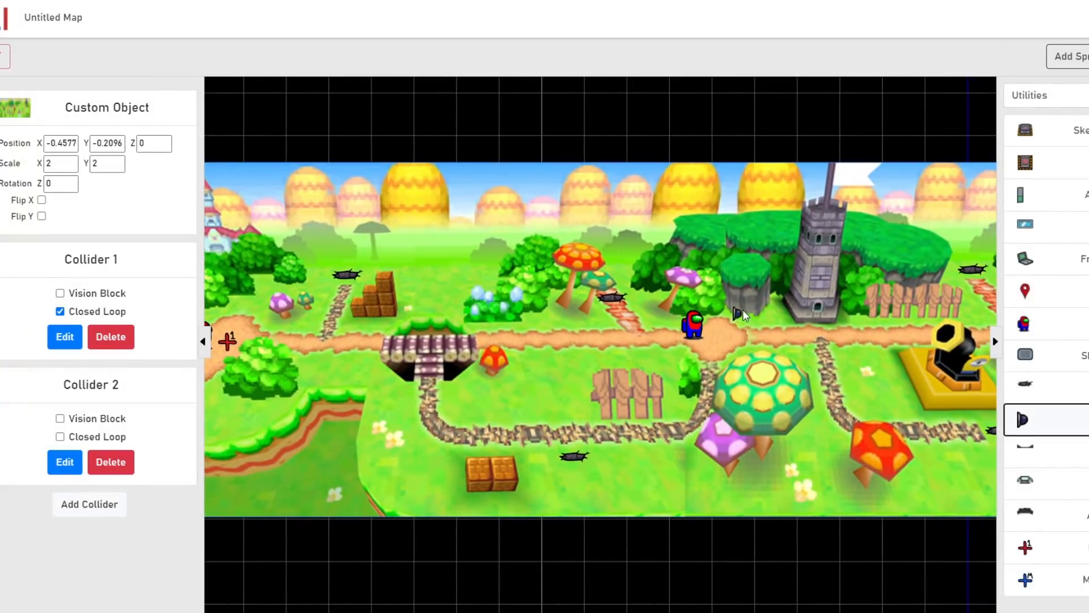
pyautogui.moveTo(767, 281); pyautogui.dragTo(648, 305)
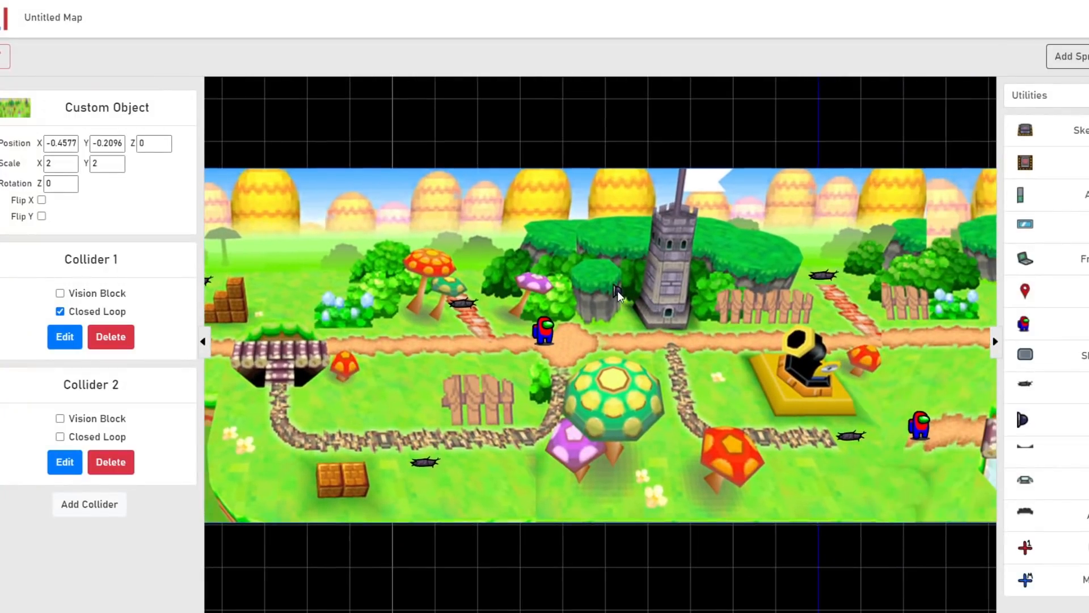
pyautogui.moveTo(749, 301); pyautogui.dragTo(454, 295)
pyautogui.moveTo(907, 312); pyautogui.dragTo(491, 310)
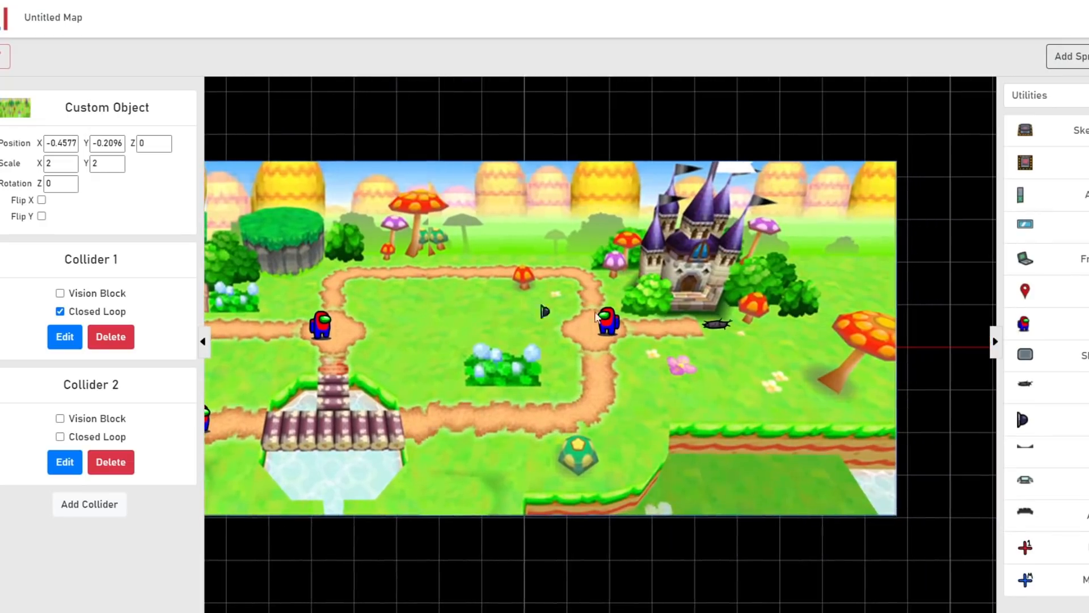
pyautogui.click(643, 247)
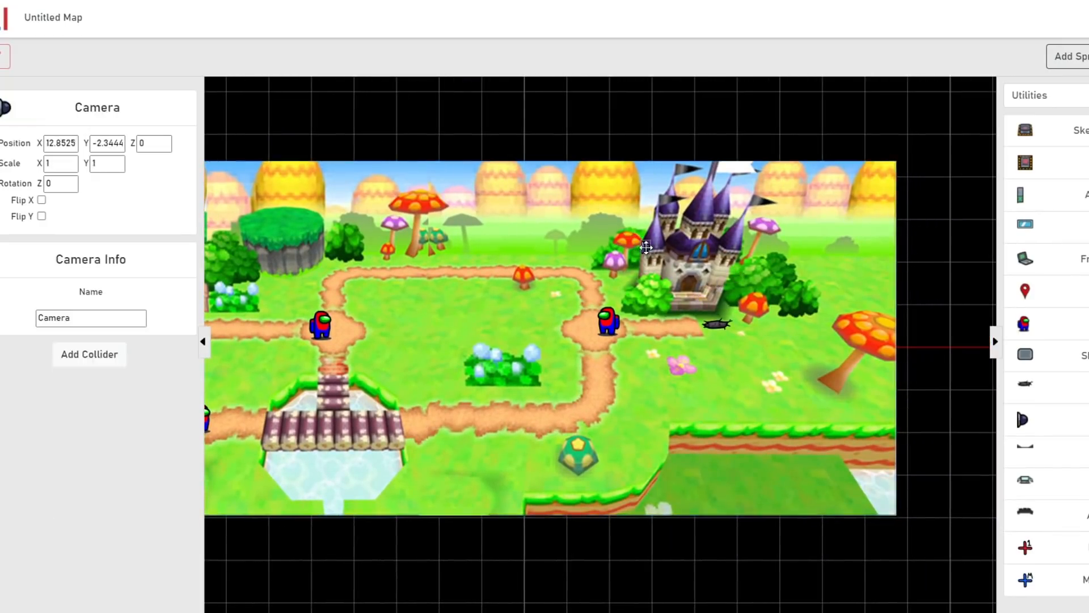
pyautogui.click(42, 201)
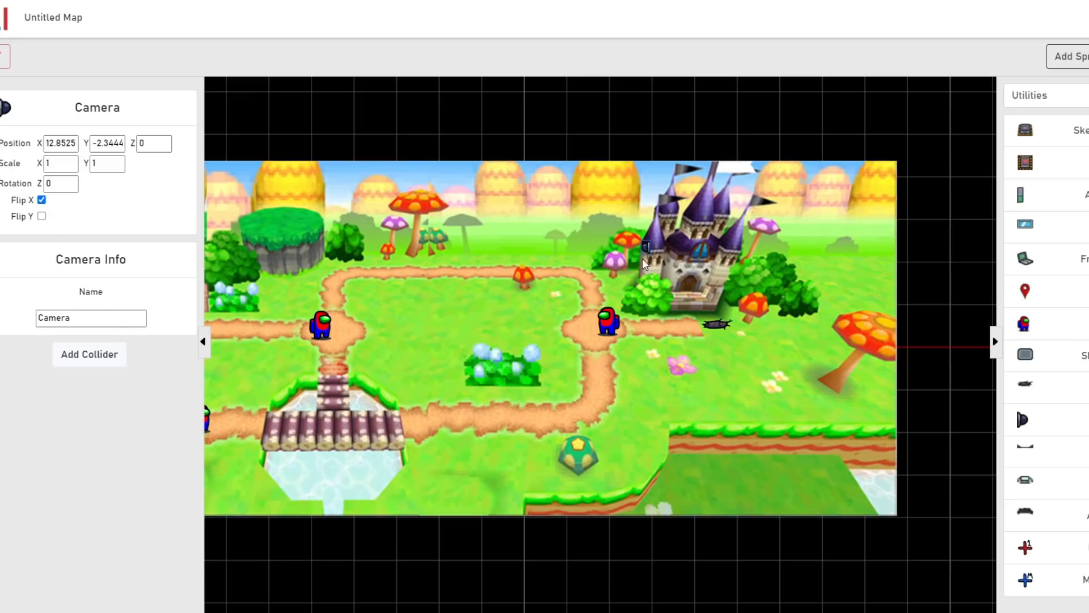
pyautogui.moveTo(643, 249); pyautogui.dragTo(638, 249)
pyautogui.click(529, 321)
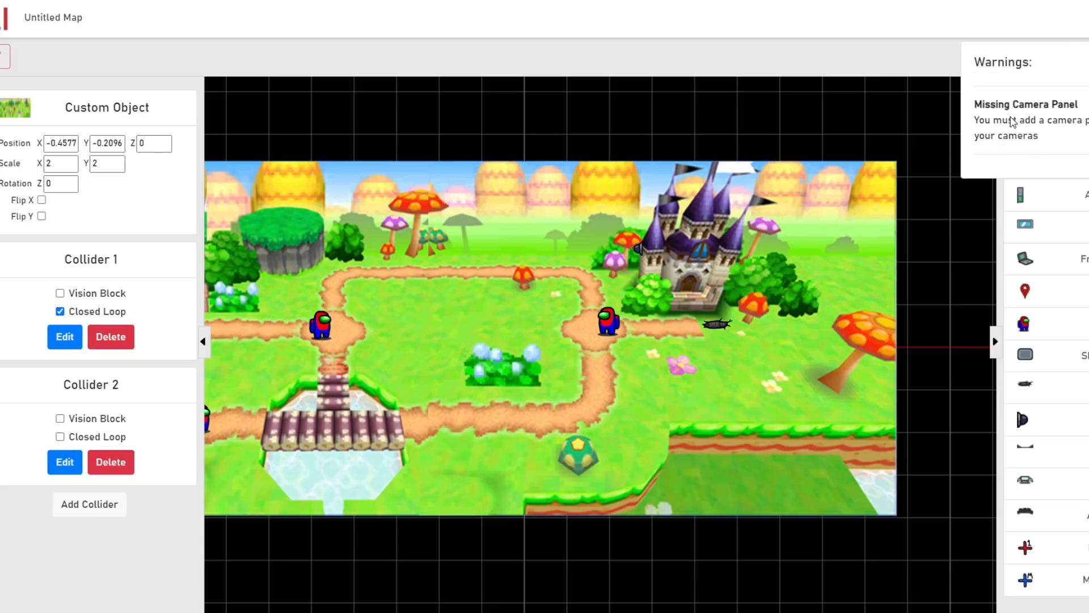
# Check the map warnings and place Skeld Cams above the looping dirt path, beside the orange mushrooms.
pyautogui.moveTo(789, 361); pyautogui.dragTo(791, 361)
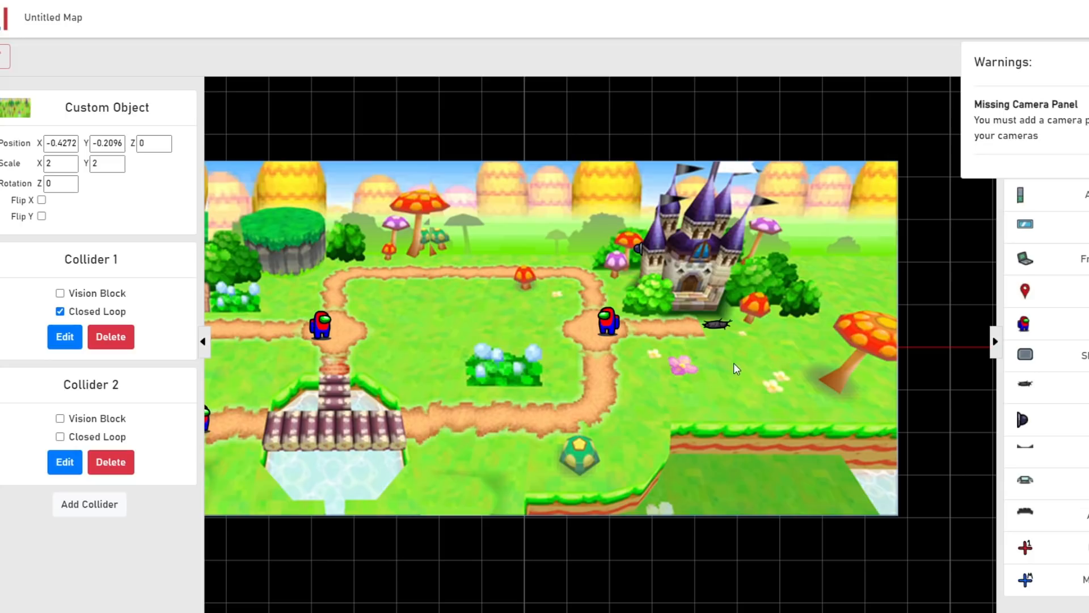
pyautogui.click(938, 379)
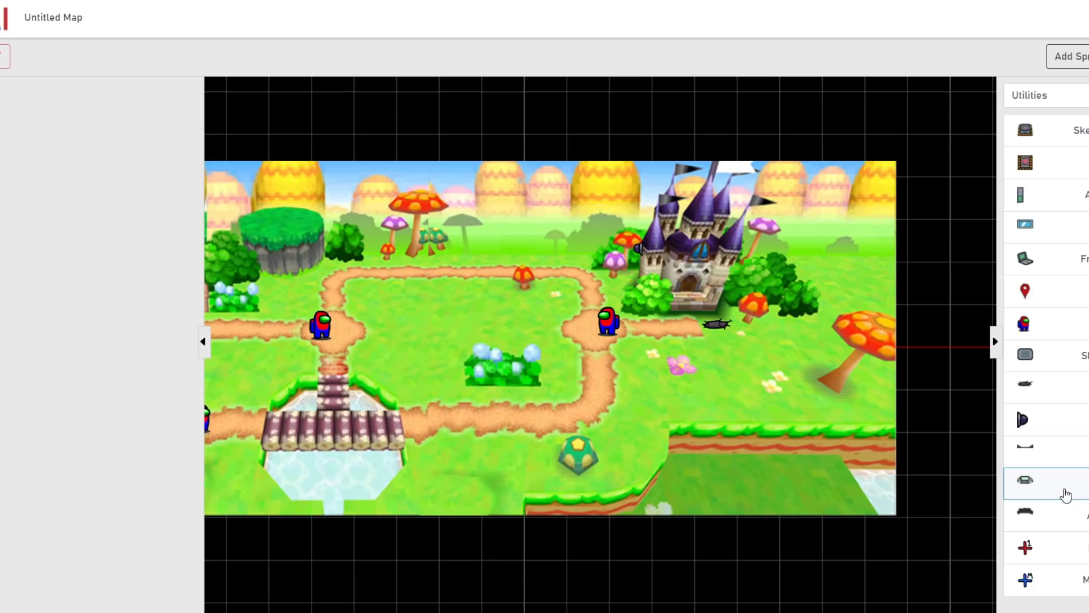
pyautogui.moveTo(1012, 478); pyautogui.dragTo(640, 241)
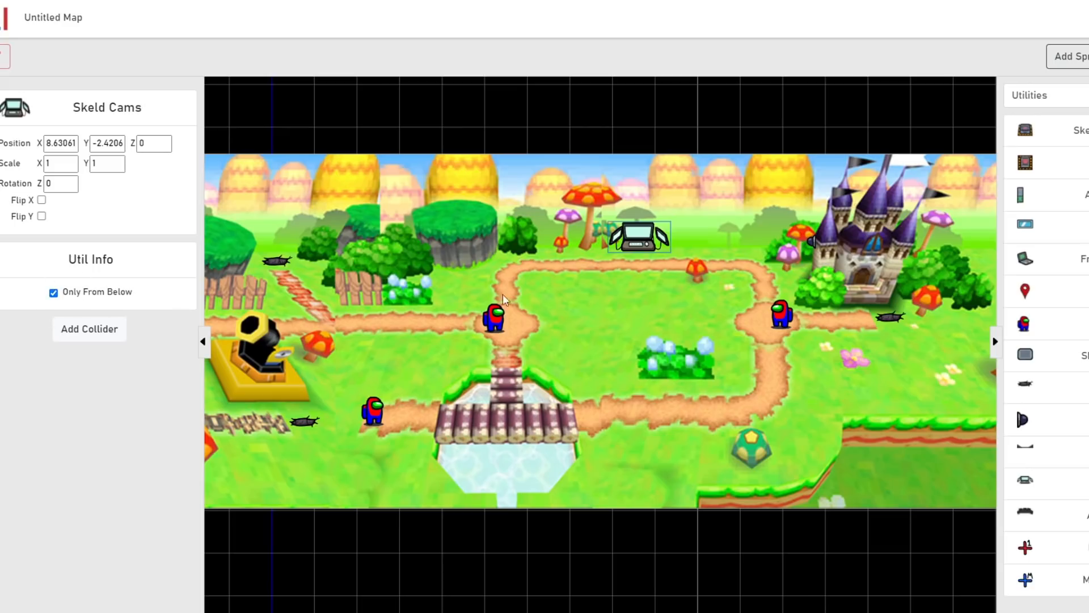
# Place a room marker on the purple castle and name it Castle.
pyautogui.click(581, 299)
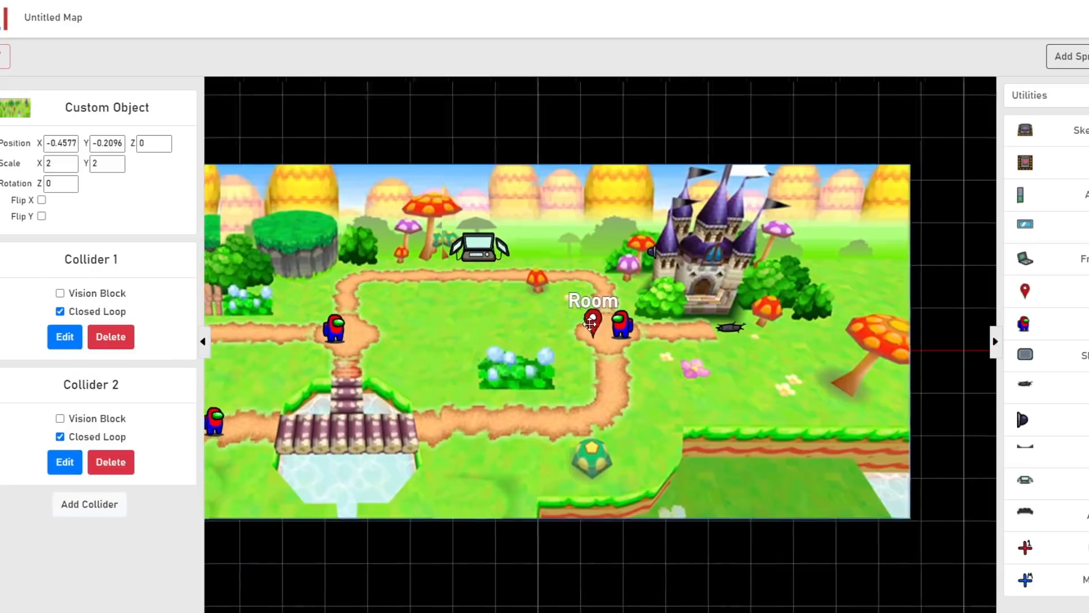
pyautogui.moveTo(590, 319)
pyautogui.mouseDown()
pyautogui.moveTo(703, 266)
pyautogui.moveTo(697, 294)
pyautogui.moveTo(716, 244)
pyautogui.moveTo(686, 262)
pyautogui.mouseUp()
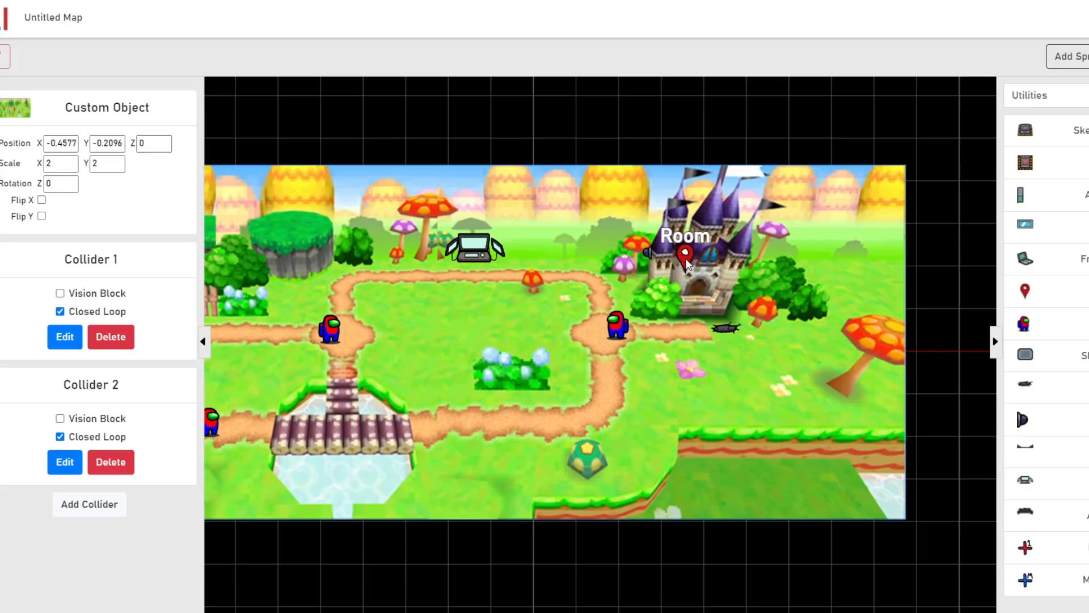
pyautogui.moveTo(686, 262)
pyautogui.mouseDown()
pyautogui.moveTo(692, 281)
pyautogui.moveTo(693, 261)
pyautogui.moveTo(703, 262)
pyautogui.mouseUp()
pyautogui.click(702, 264)
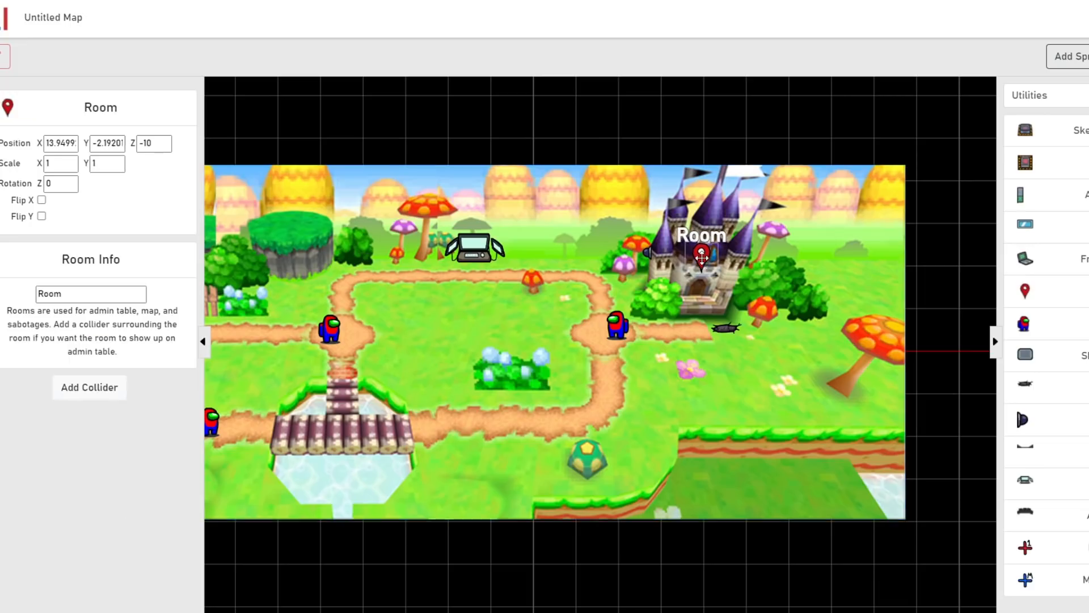
pyautogui.moveTo(71, 295); pyautogui.dragTo(17, 310)
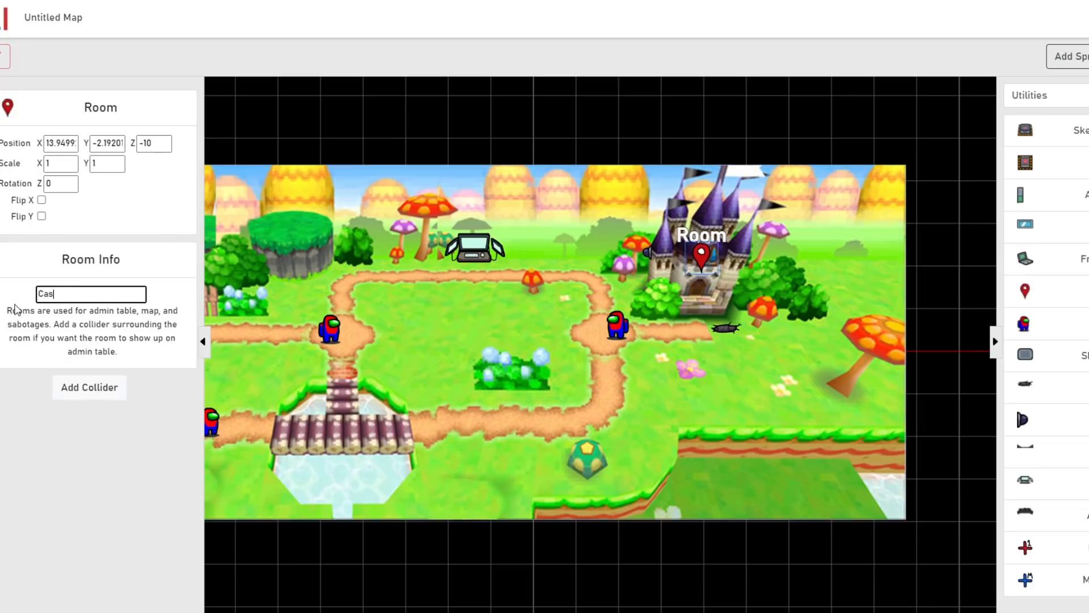
pyautogui.click(206, 314)
# Place a room marker at the foot of the grey stone tower and name it Mini Castle.
pyautogui.moveTo(527, 303); pyautogui.dragTo(833, 308, button='middle')
pyautogui.moveTo(647, 316); pyautogui.dragTo(925, 295, button='middle')
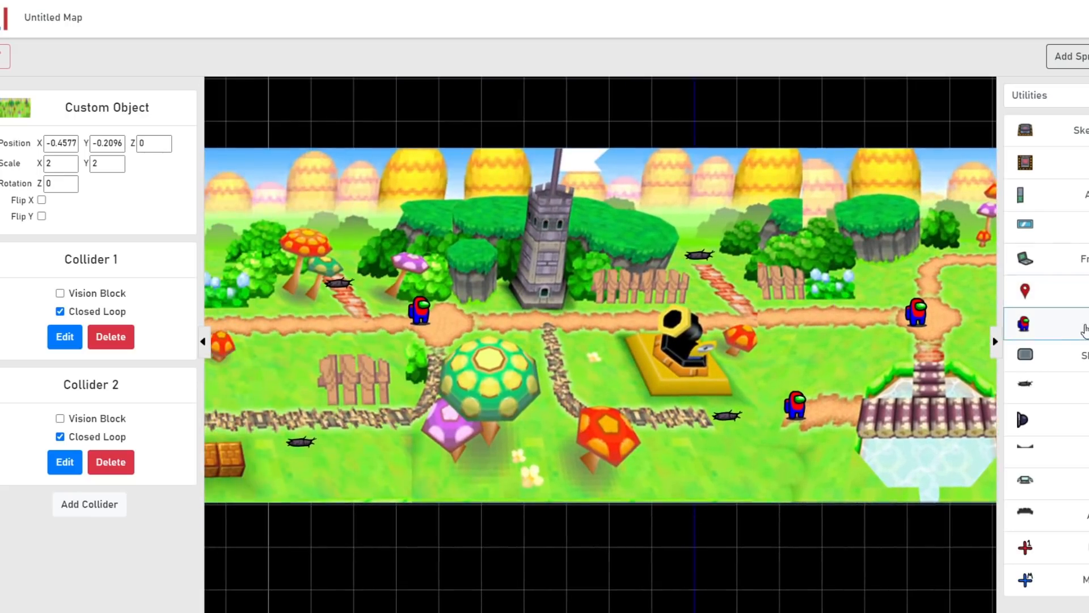
pyautogui.click(1057, 292)
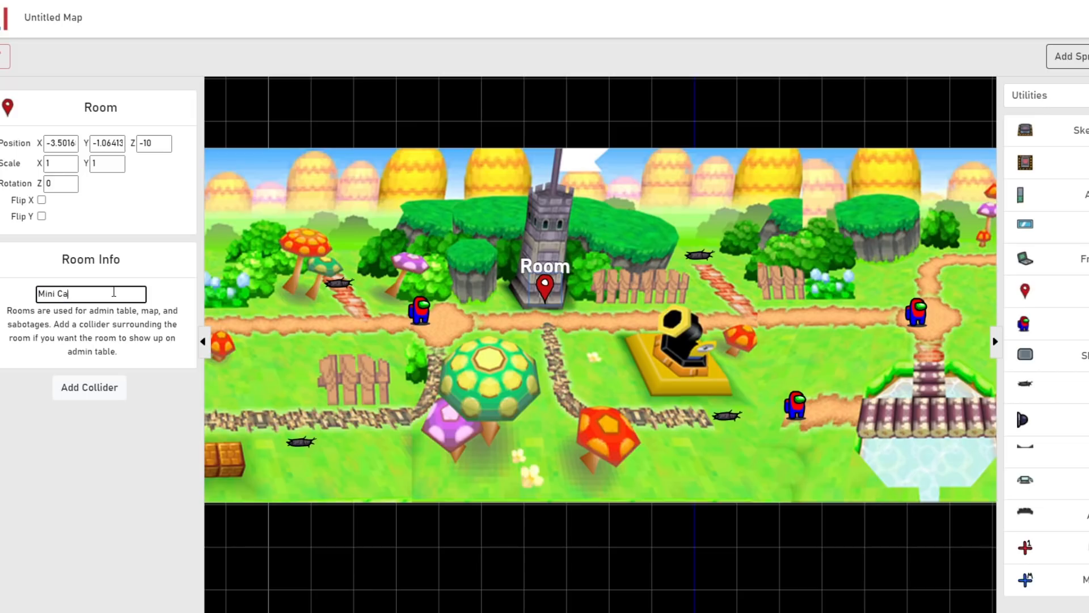
pyautogui.click(244, 301)
# Place a room named Cannon at the cannon's base and shape a collider around the cannon platform.
pyautogui.moveTo(1081, 302); pyautogui.dragTo(687, 388)
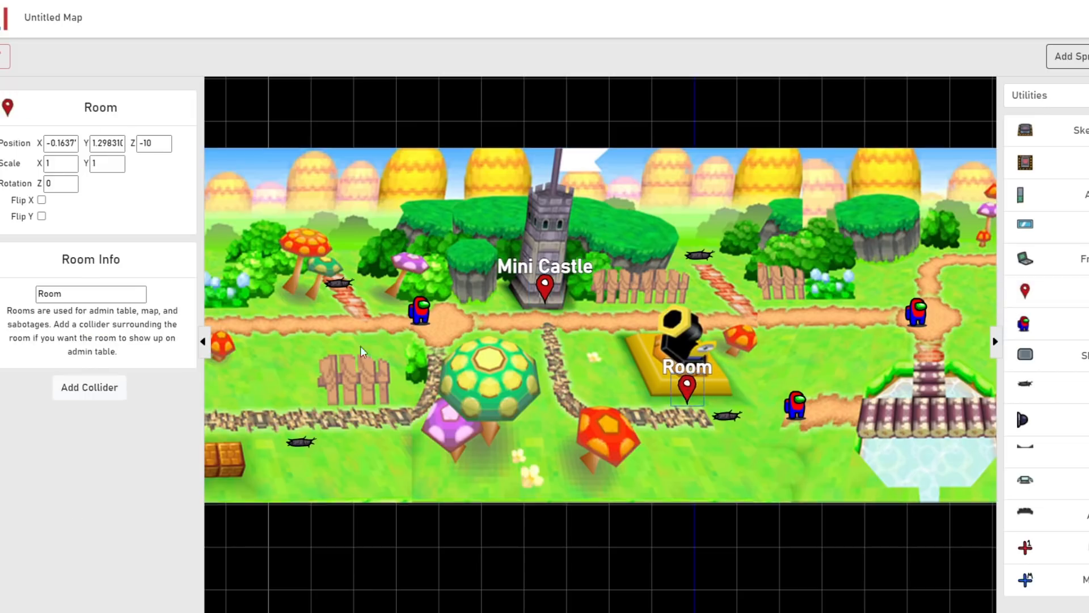
pyautogui.click(566, 375)
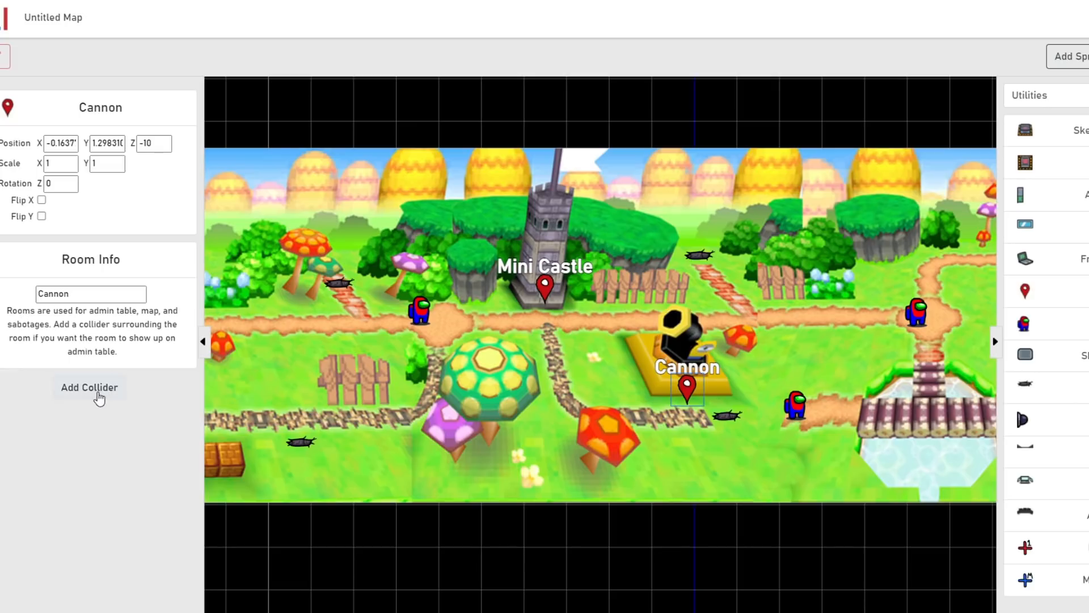
pyautogui.click(99, 391)
pyautogui.click(56, 301)
pyautogui.moveTo(668, 371); pyautogui.dragTo(624, 334)
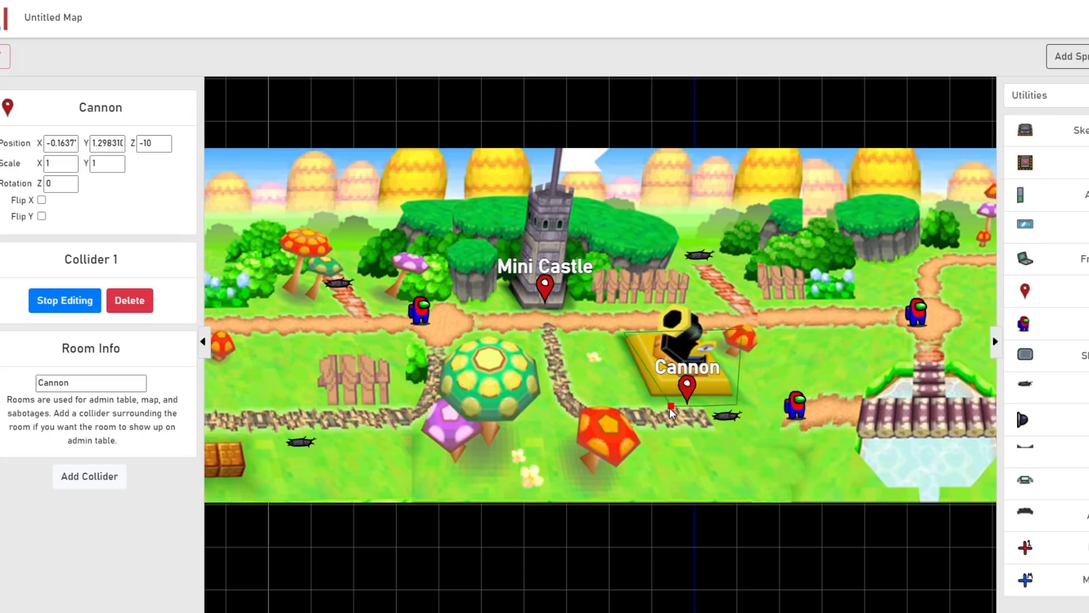
# Place a room named Bridge on the western log bridge and a room named Start at the path's western end.
pyautogui.click(580, 392)
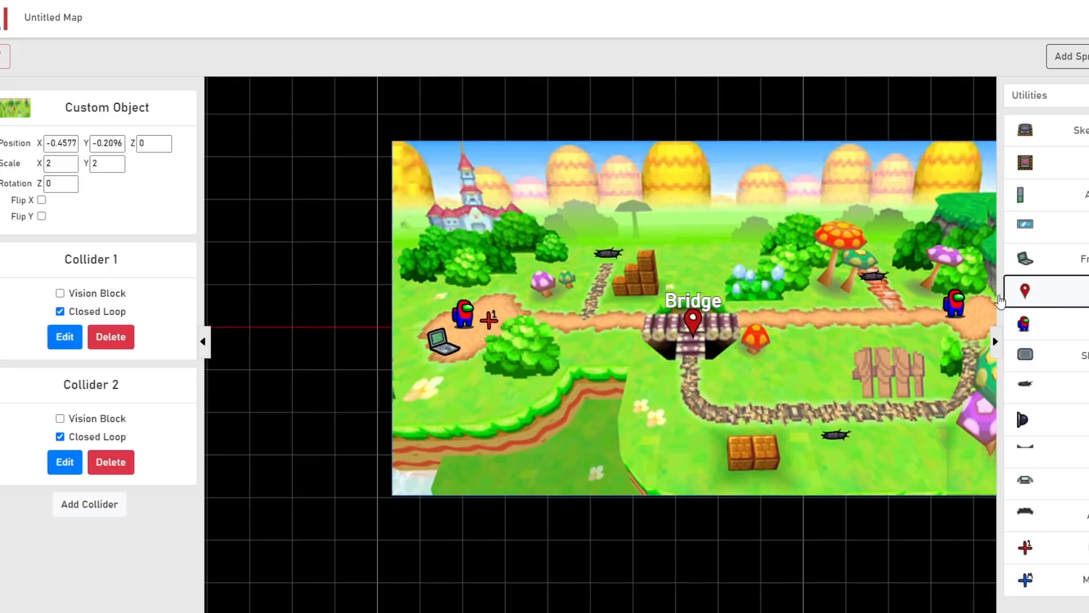
pyautogui.moveTo(1025, 291); pyautogui.dragTo(490, 311)
pyautogui.click(525, 313)
# Place a Skeld/Polus Button on the grass in the middle of the looping dirt path.
pyautogui.moveTo(766, 304); pyautogui.dragTo(274, 300, button='middle')
pyautogui.moveTo(829, 247); pyautogui.dragTo(435, 257, button='middle')
pyautogui.moveTo(702, 274)
pyautogui.mouseDown(button='middle')
pyautogui.moveTo(540, 275)
pyautogui.moveTo(680, 272)
pyautogui.mouseUp(button='middle')
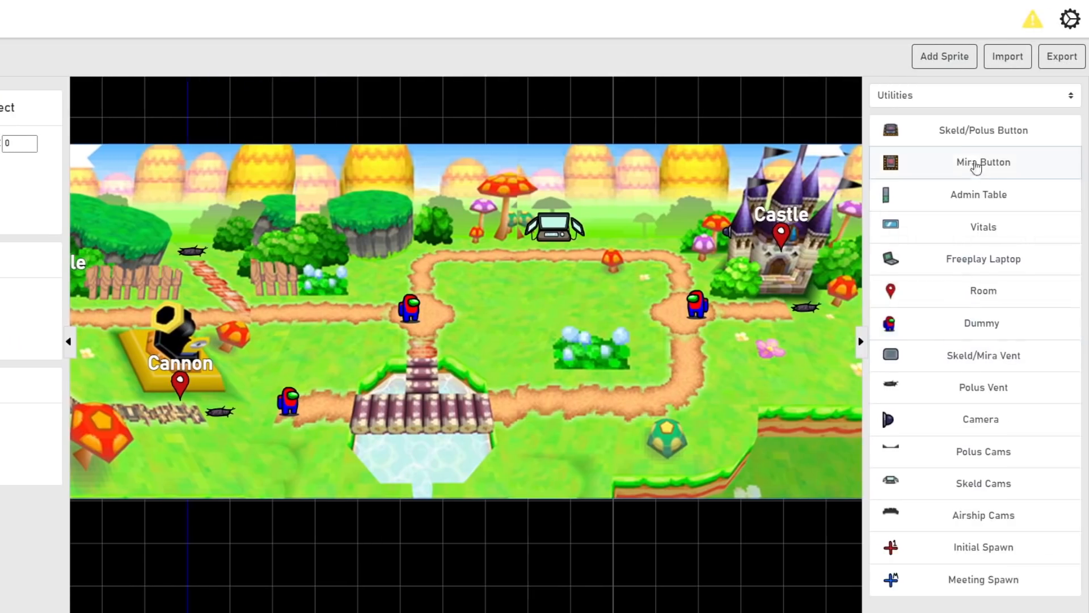
pyautogui.click(971, 136)
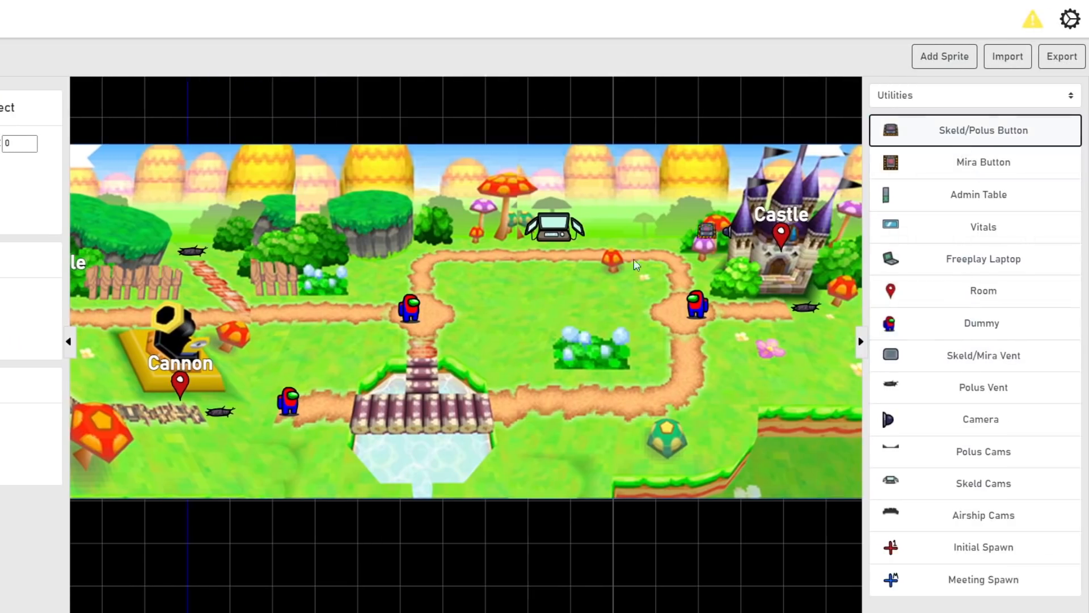
pyautogui.moveTo(397, 335); pyautogui.dragTo(746, 321, button='middle')
pyautogui.moveTo(489, 325); pyautogui.dragTo(668, 336, button='middle')
pyautogui.moveTo(548, 324); pyautogui.dragTo(301, 323, button='middle')
pyautogui.moveTo(706, 315); pyautogui.dragTo(509, 312, button='middle')
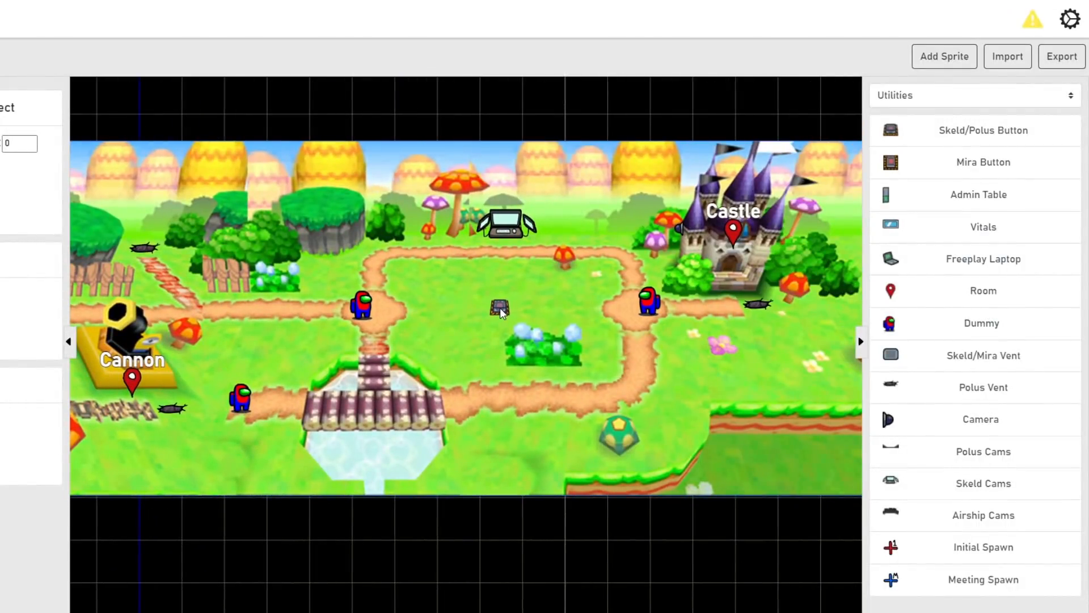
pyautogui.click(499, 307)
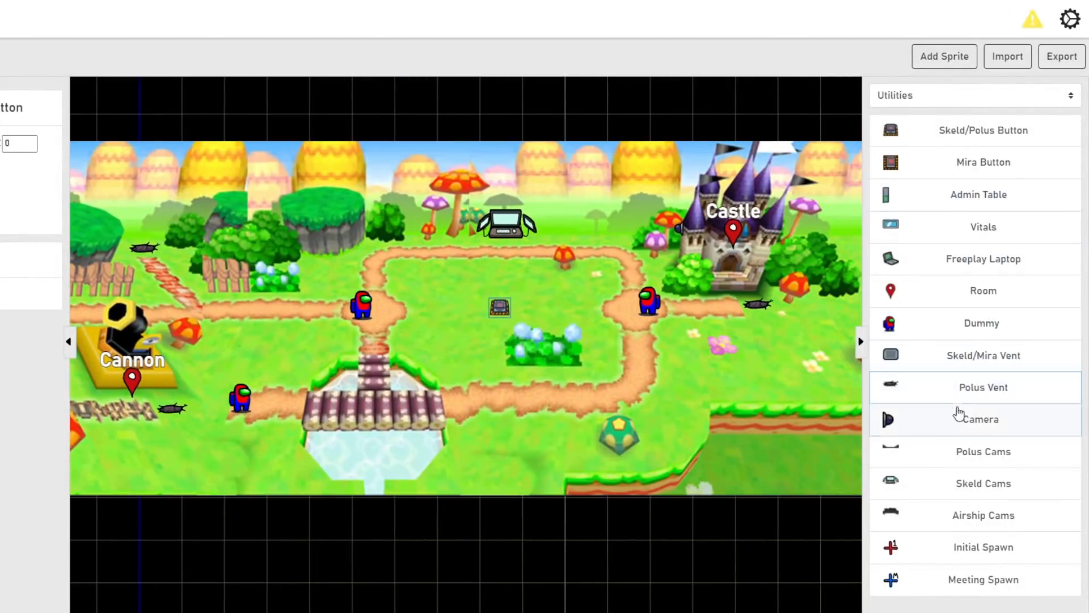
# Add the Table 1 and Table 2 decorations, setting Table 2 just below the button and Table 1 off the map's eastern edge.
pyautogui.click(956, 96)
pyautogui.click(946, 170)
pyautogui.scroll(-3, 953, 358)
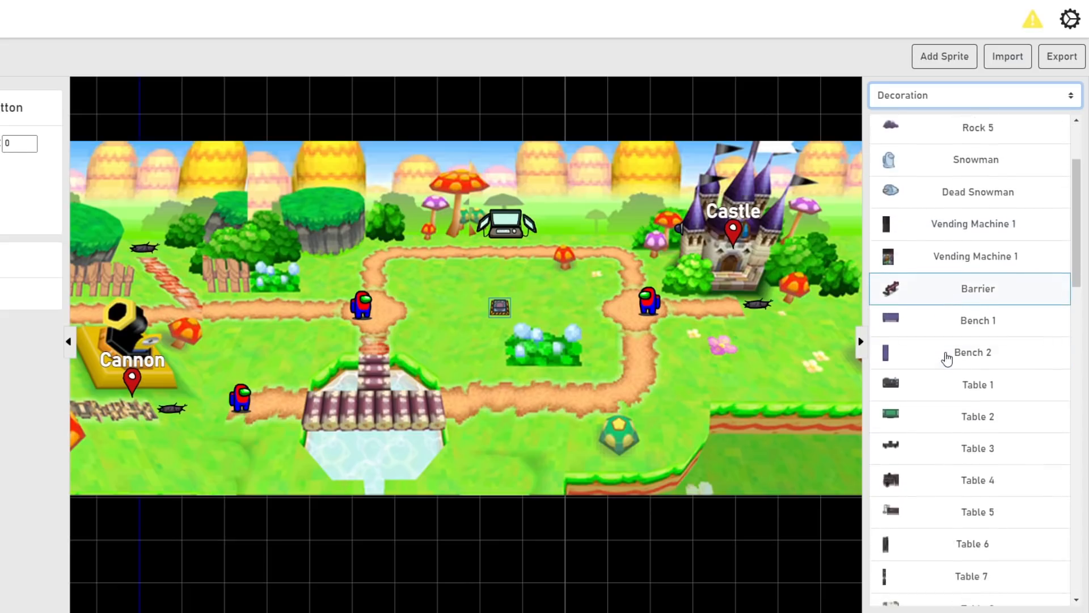
pyautogui.click(931, 384)
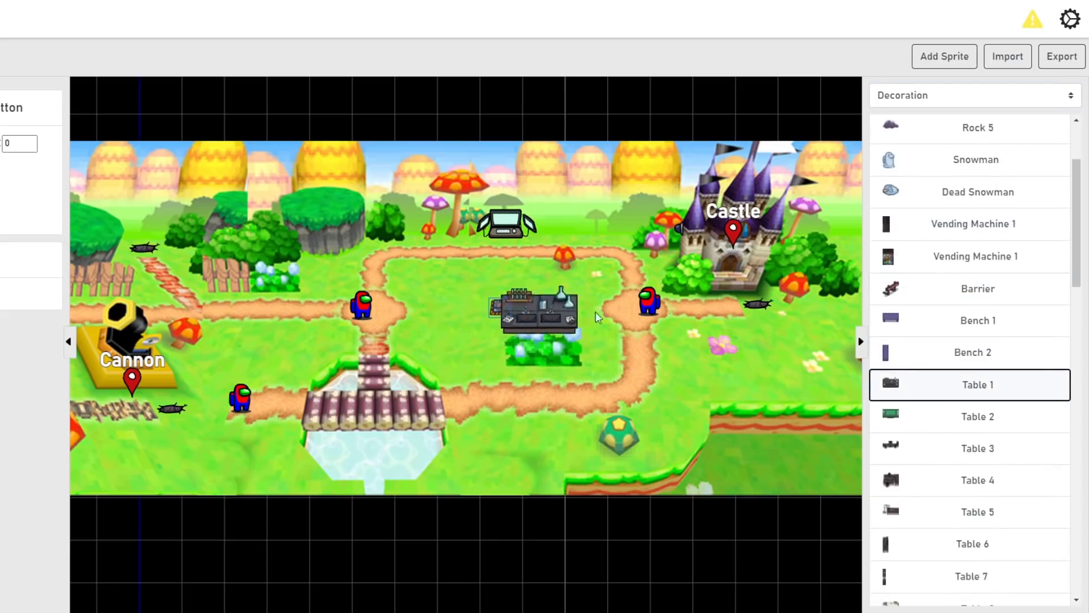
pyautogui.click(994, 415)
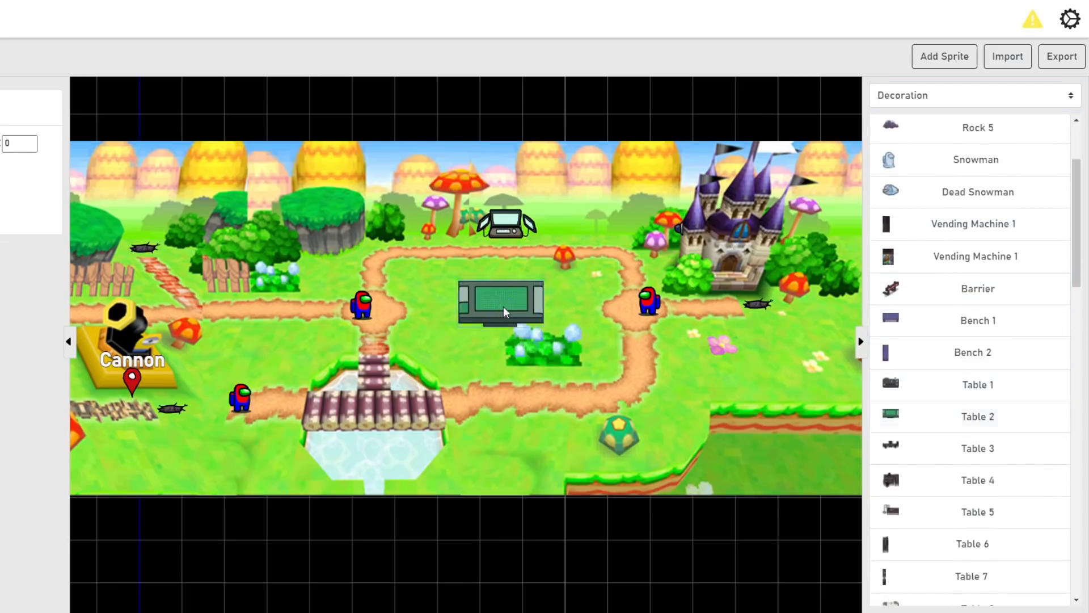
pyautogui.click(494, 334)
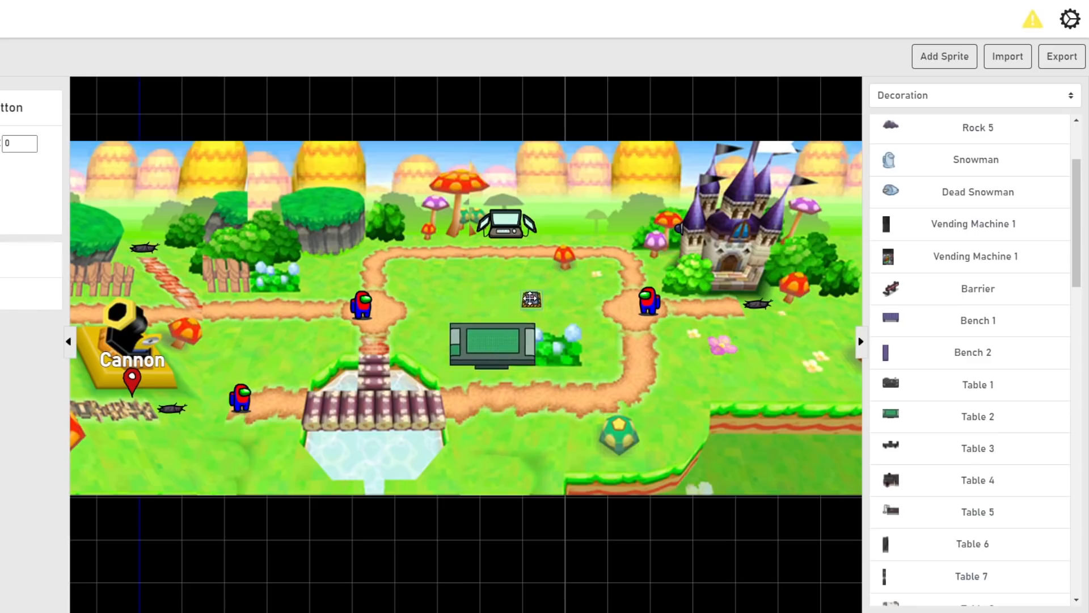
pyautogui.moveTo(501, 338); pyautogui.dragTo(511, 310)
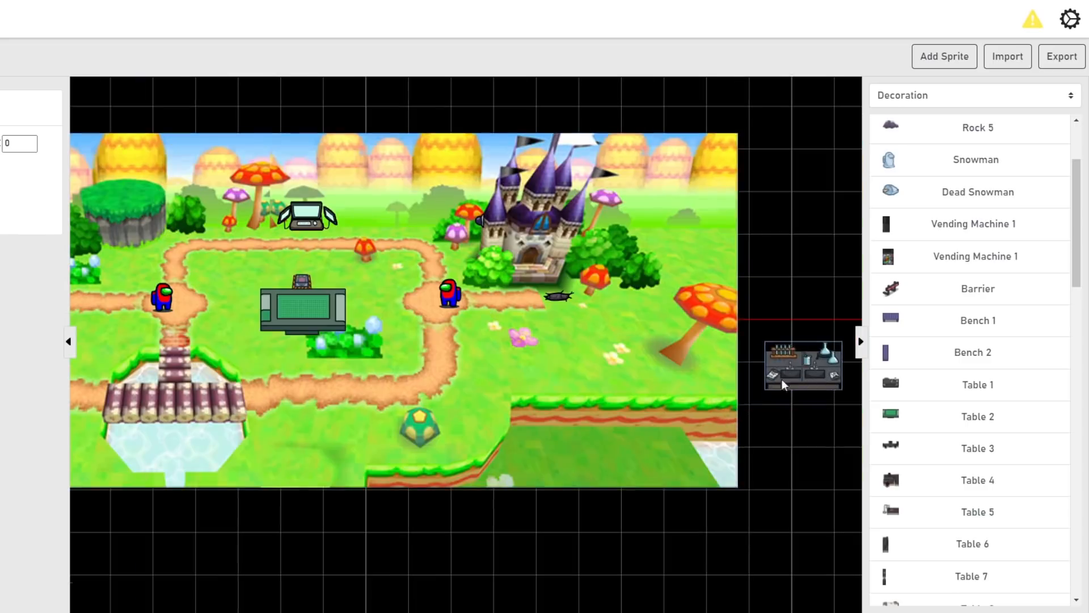
# Review the map warnings and add the missing colliders to the Mini Castle, Bridge and Start rooms.
pyautogui.click(1028, 22)
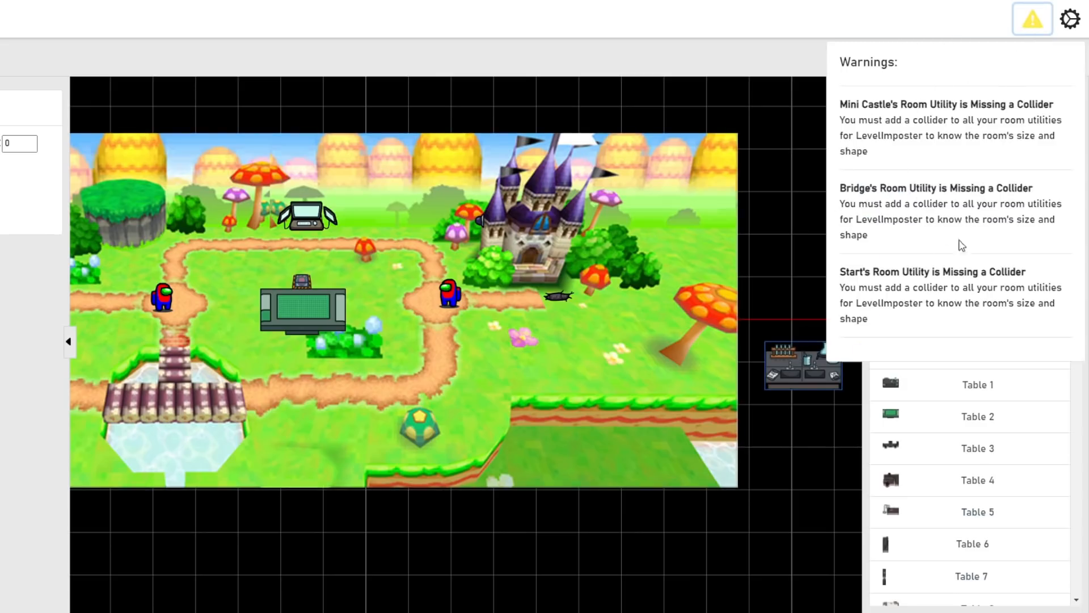
pyautogui.click(507, 284)
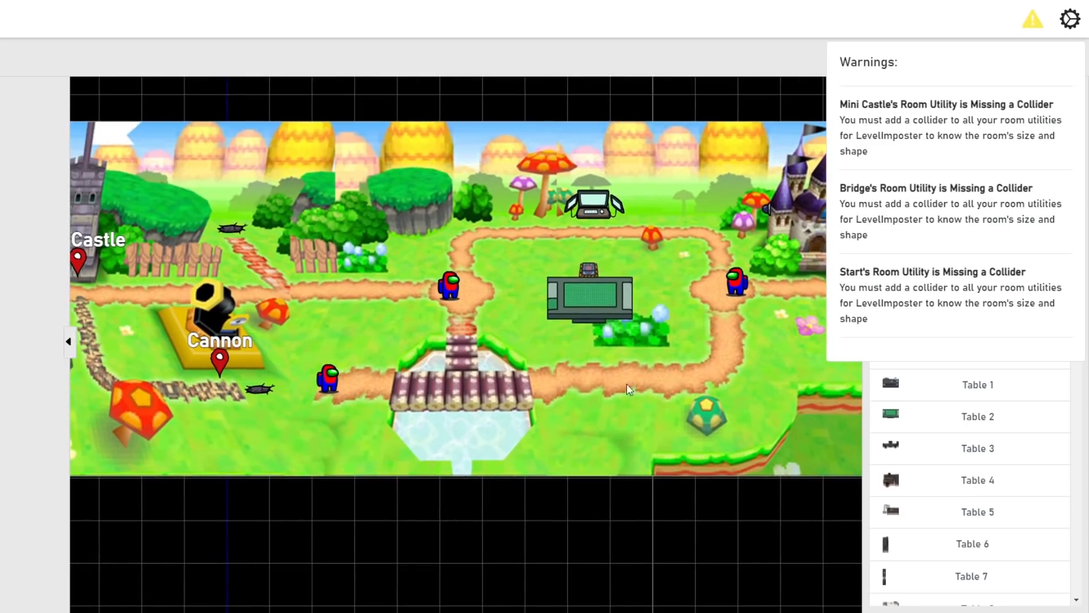
pyautogui.scroll(-5, 628, 389)
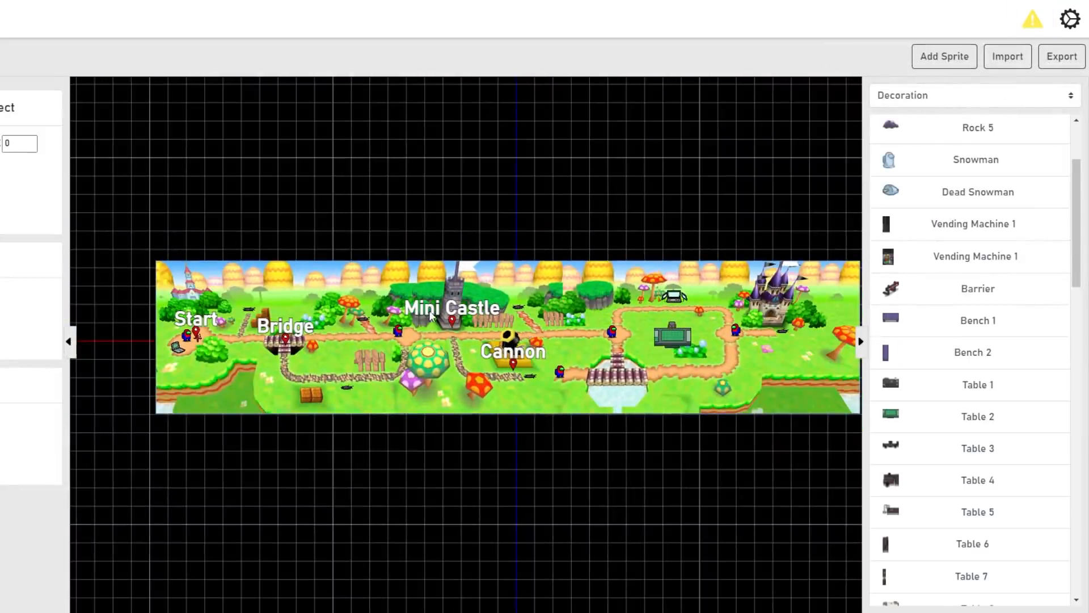
pyautogui.click(451, 321)
pyautogui.click(196, 333)
pyautogui.click(619, 233)
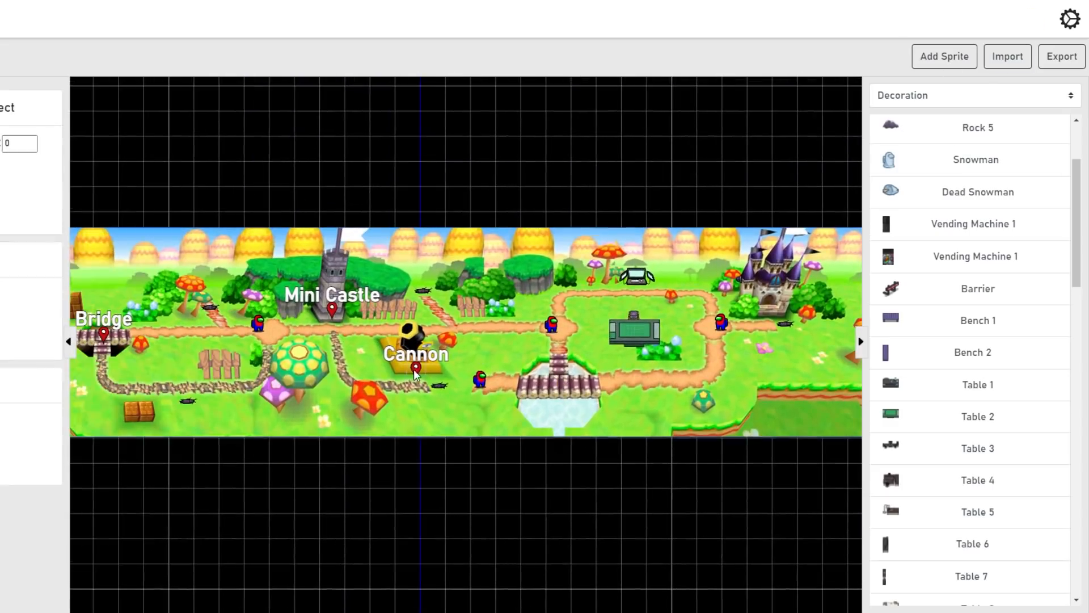
# Place an Unlock Manifolds task on the grass just outside the dirt loop's southeastern corner.
pyautogui.click(976, 94)
pyautogui.click(938, 111)
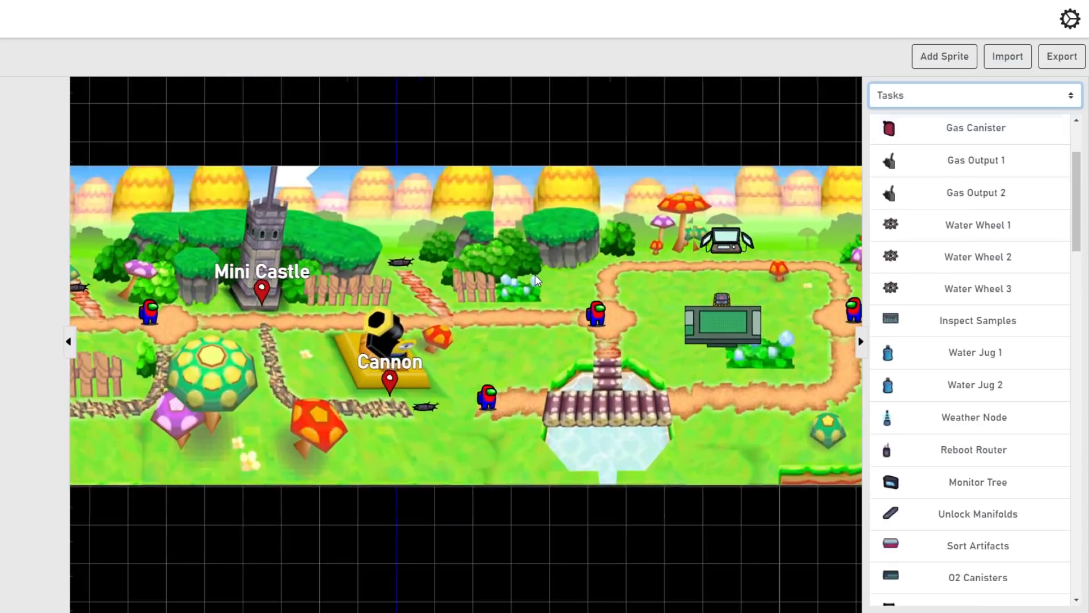
pyautogui.moveTo(535, 274); pyautogui.dragTo(394, 286)
pyautogui.scroll(-2, 941, 312)
pyautogui.scroll(-2, 921, 341)
pyautogui.moveTo(915, 321); pyautogui.dragTo(616, 396)
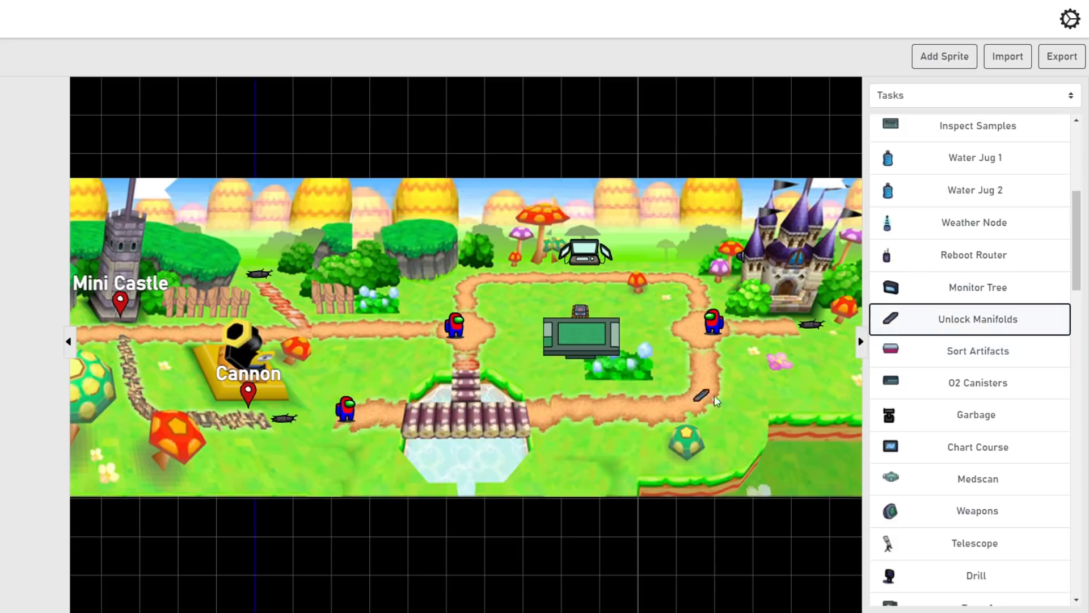
pyautogui.moveTo(734, 400); pyautogui.dragTo(731, 397)
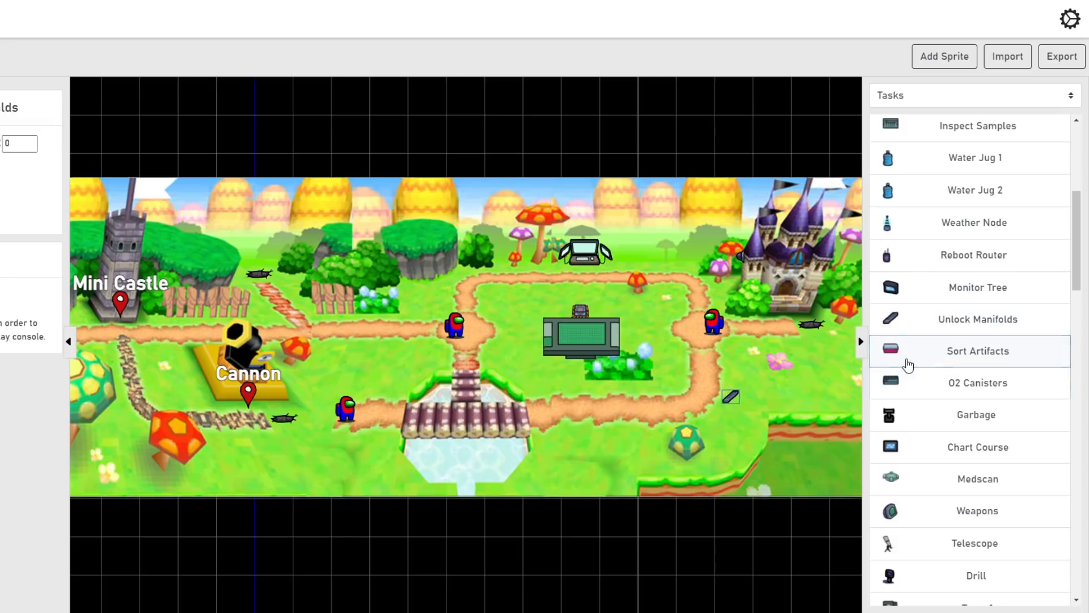
# Place Sort Artifacts outside the dirt loop's northwestern corner and Medscan on the log bridge over the pond.
pyautogui.moveTo(909, 363); pyautogui.dragTo(444, 288)
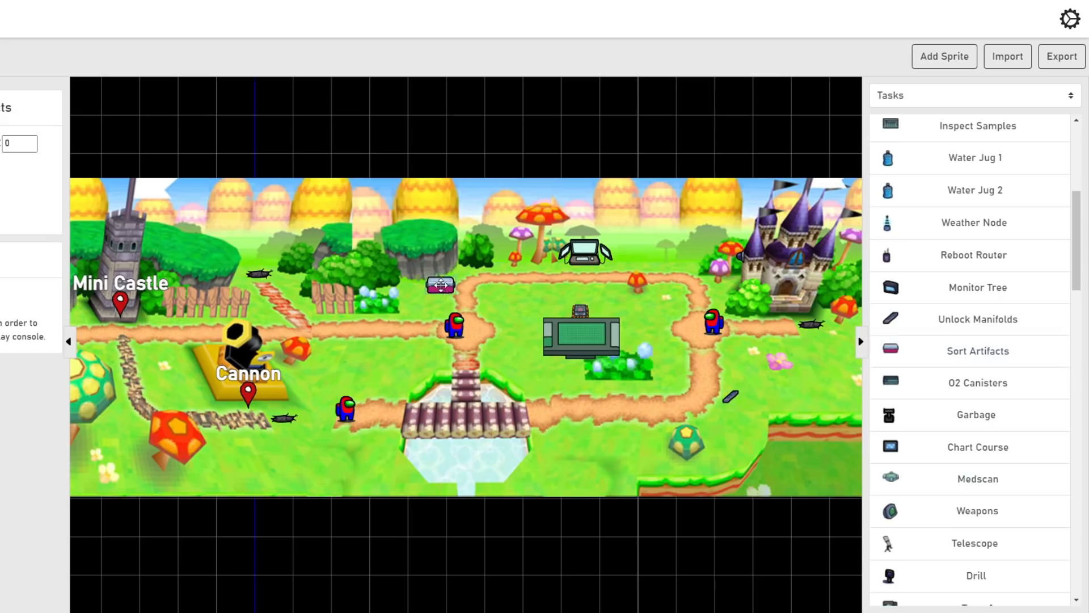
pyautogui.scroll(-2, 944, 449)
pyautogui.moveTo(937, 423); pyautogui.dragTo(465, 421)
# Place the Weapons task just west of the cannon and a Telescope on the grass southwest of the Bridge room.
pyautogui.moveTo(904, 438); pyautogui.dragTo(691, 369)
pyautogui.moveTo(567, 354); pyautogui.dragTo(567, 354)
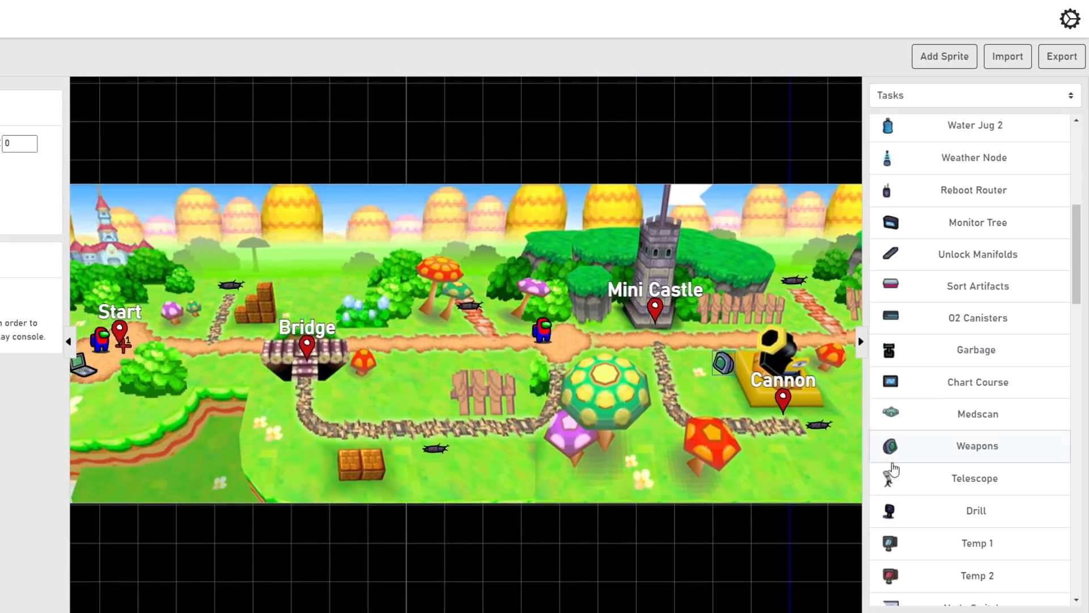
pyautogui.moveTo(975, 478); pyautogui.dragTo(287, 411)
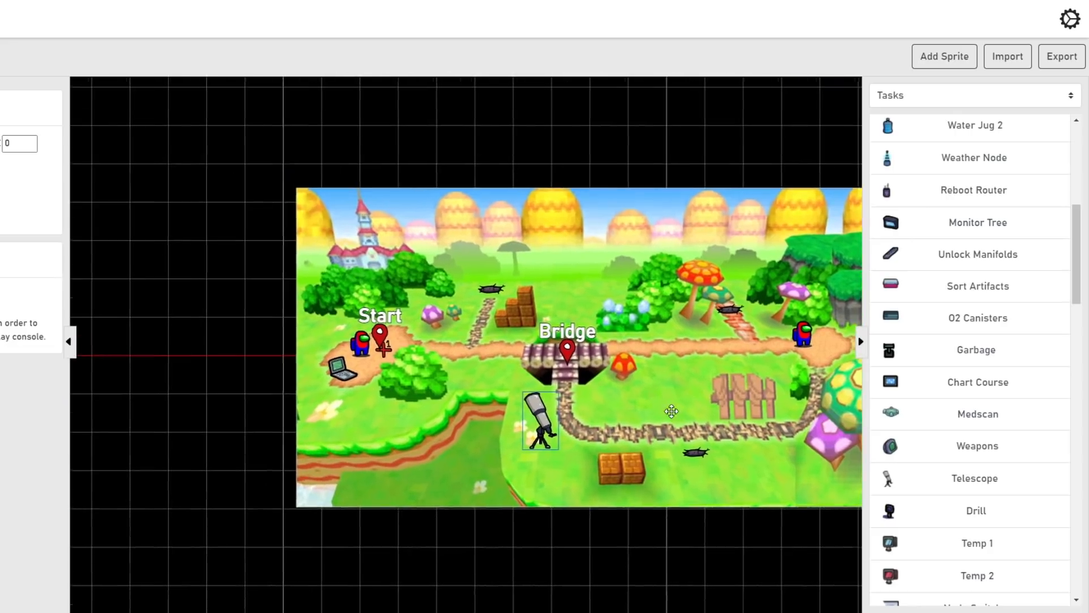
# Place Pistols 1 above the main path by the orange mushrooms and Pistols 2 below it, west of the wooden fence.
pyautogui.scroll(-3, 973, 493)
pyautogui.scroll(-3, 944, 447)
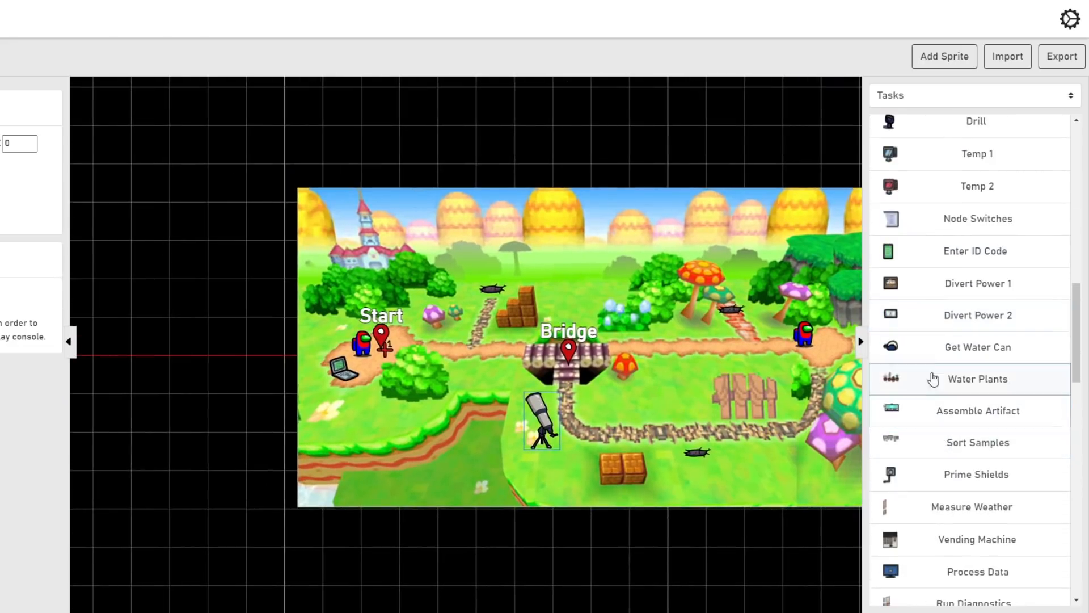
pyautogui.scroll(-2, 948, 418)
pyautogui.scroll(-7, 949, 422)
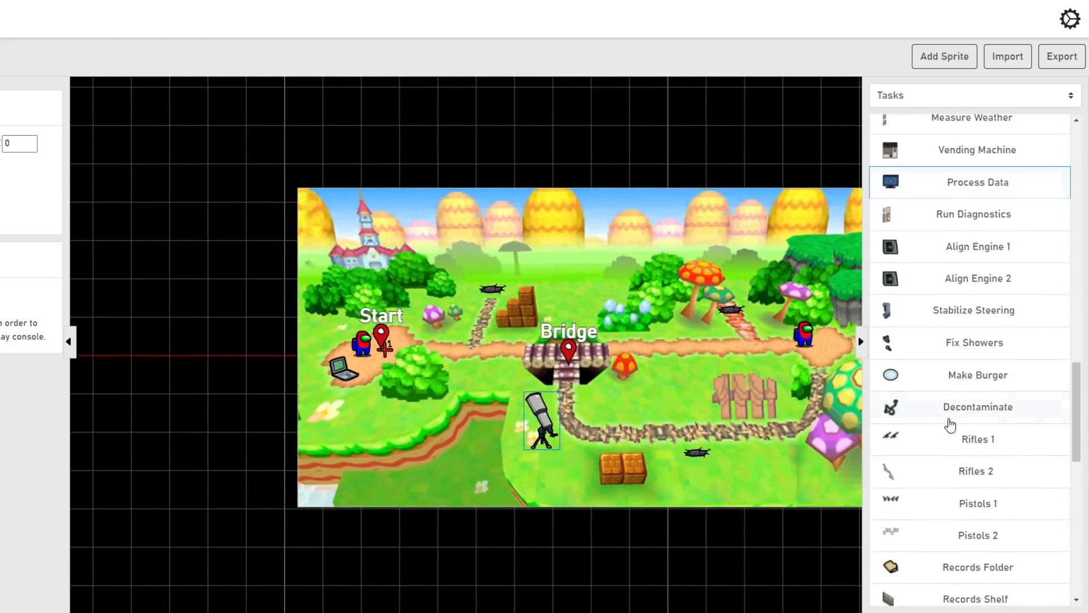
pyautogui.click(925, 376)
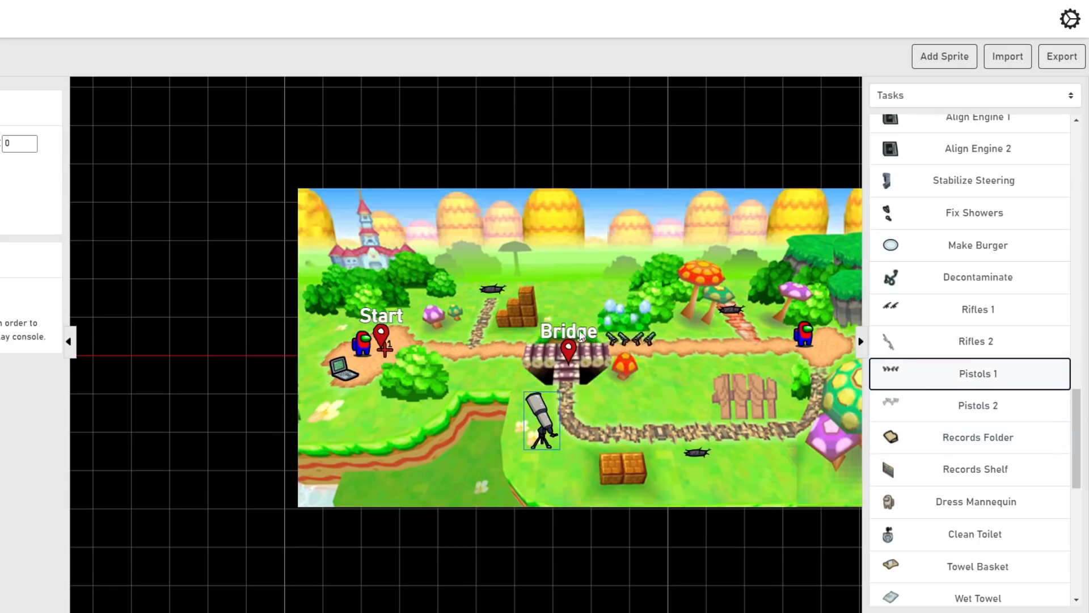
pyautogui.click(907, 403)
pyautogui.click(678, 362)
pyautogui.moveTo(743, 349); pyautogui.dragTo(640, 348)
# Place Rifles 1 on the grass below the main path, between the cannon and the pond bridge.
pyautogui.scroll(-4, 1063, 433)
pyautogui.scroll(4, 953, 433)
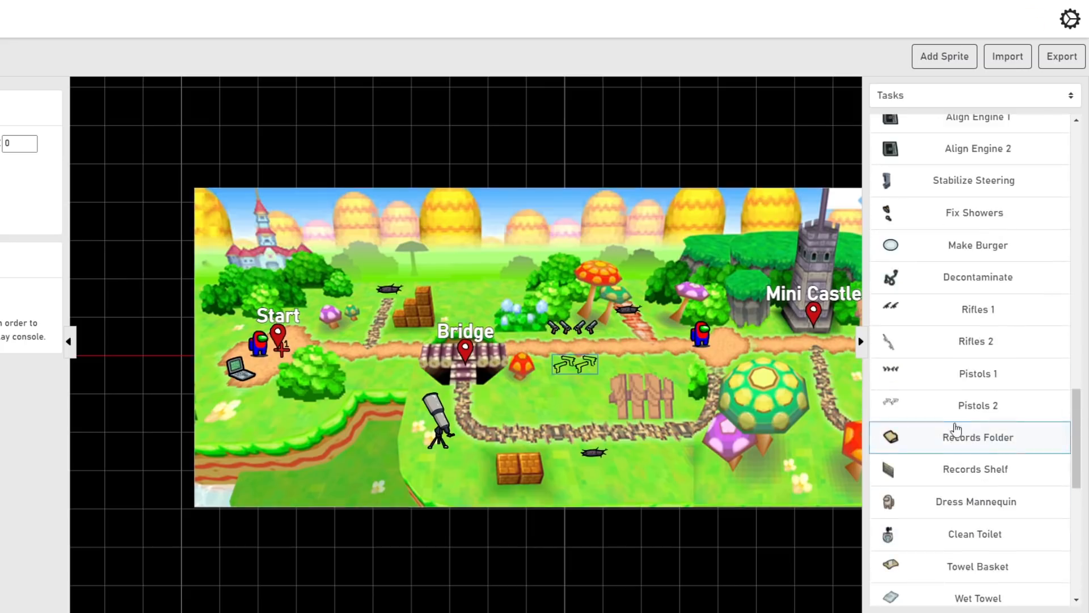
pyautogui.moveTo(809, 340); pyautogui.dragTo(225, 336)
pyautogui.click(901, 316)
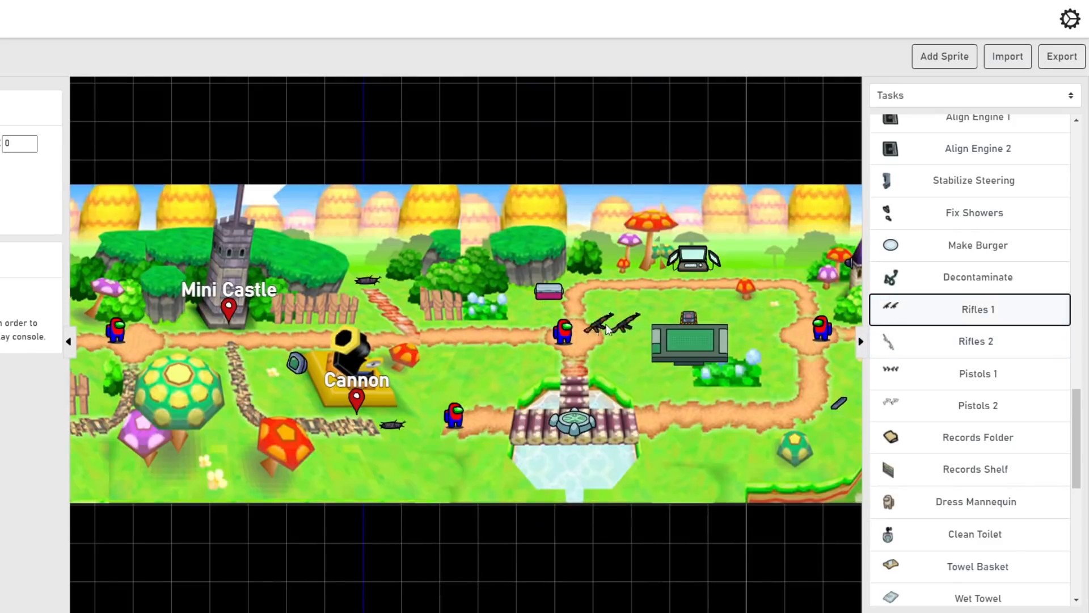
pyautogui.click(479, 361)
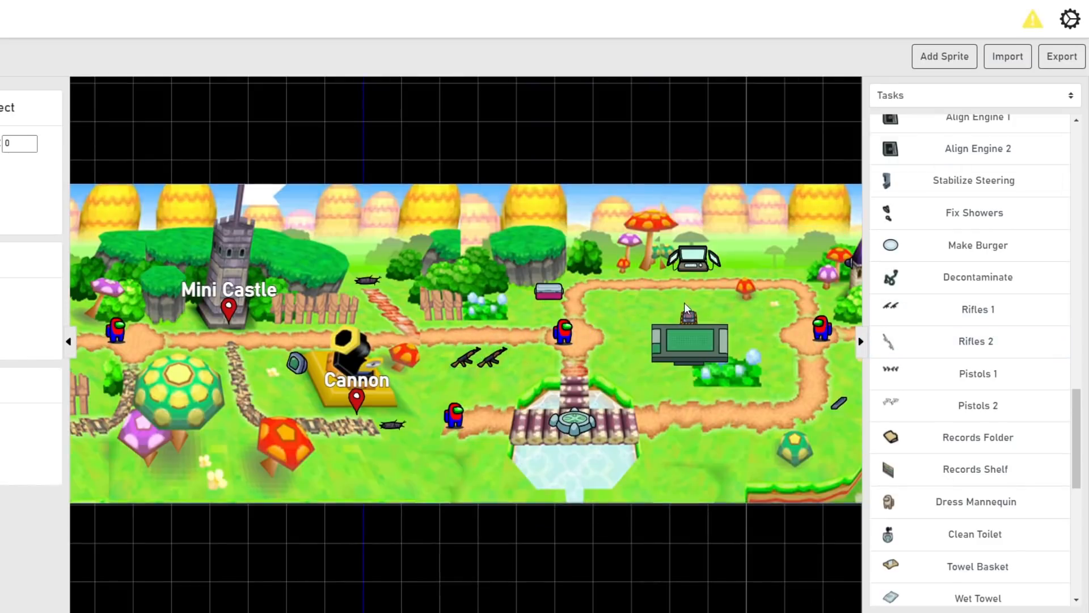
# Check the map warnings and place Rifles 2 on the grass just northeast of the pond bridge.
pyautogui.click(1031, 27)
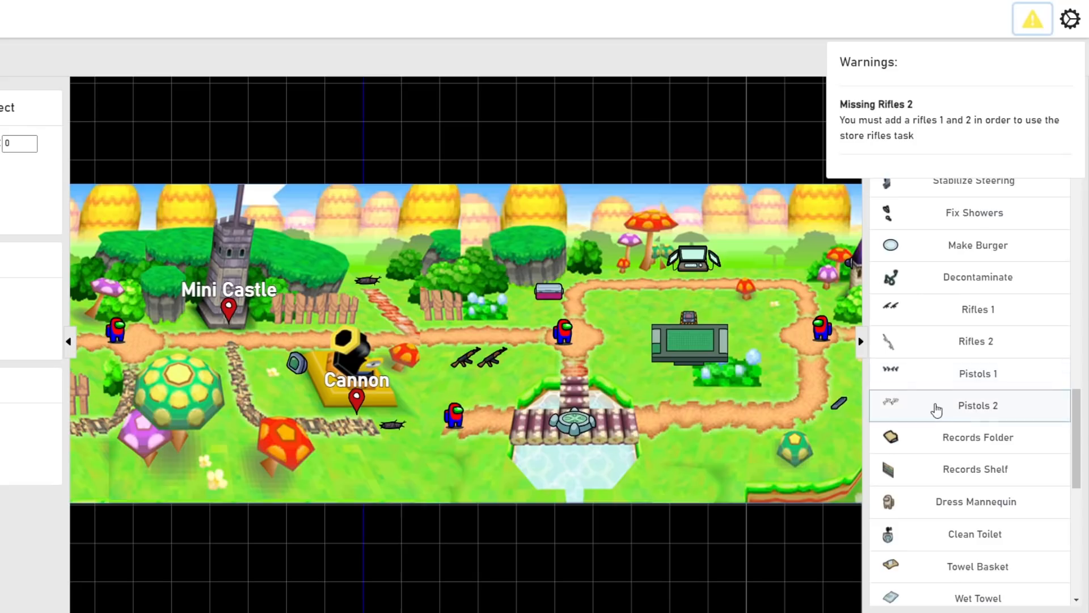
pyautogui.click(942, 341)
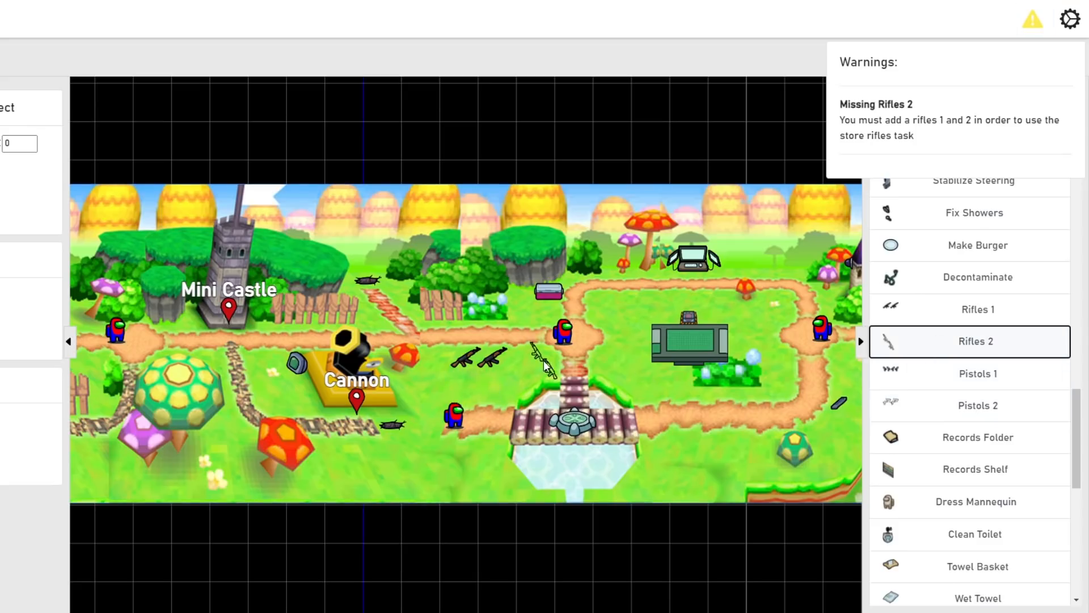
pyautogui.click(617, 367)
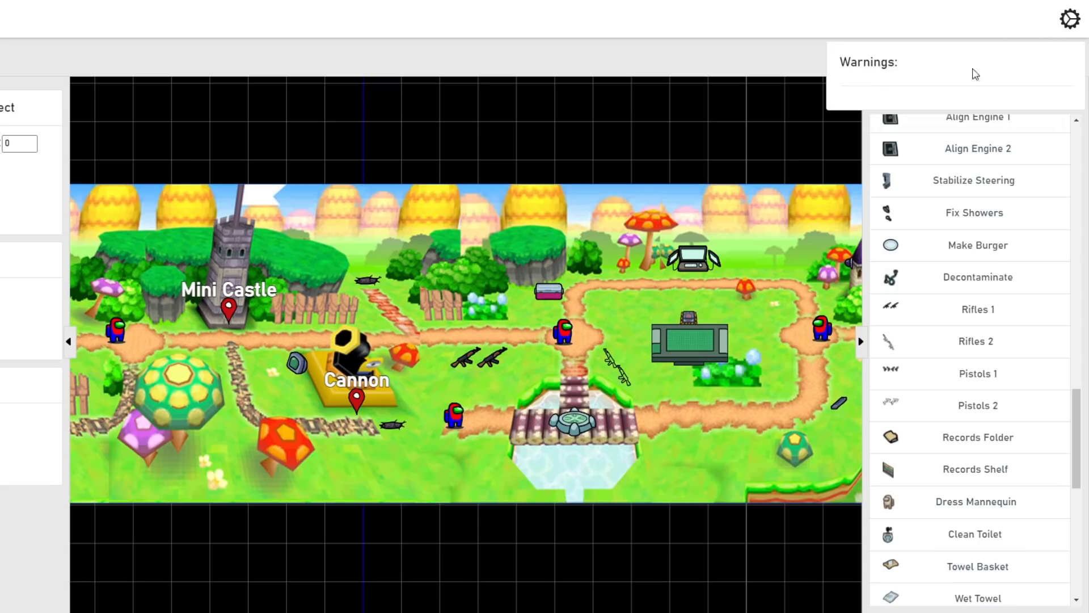
pyautogui.click(1064, 18)
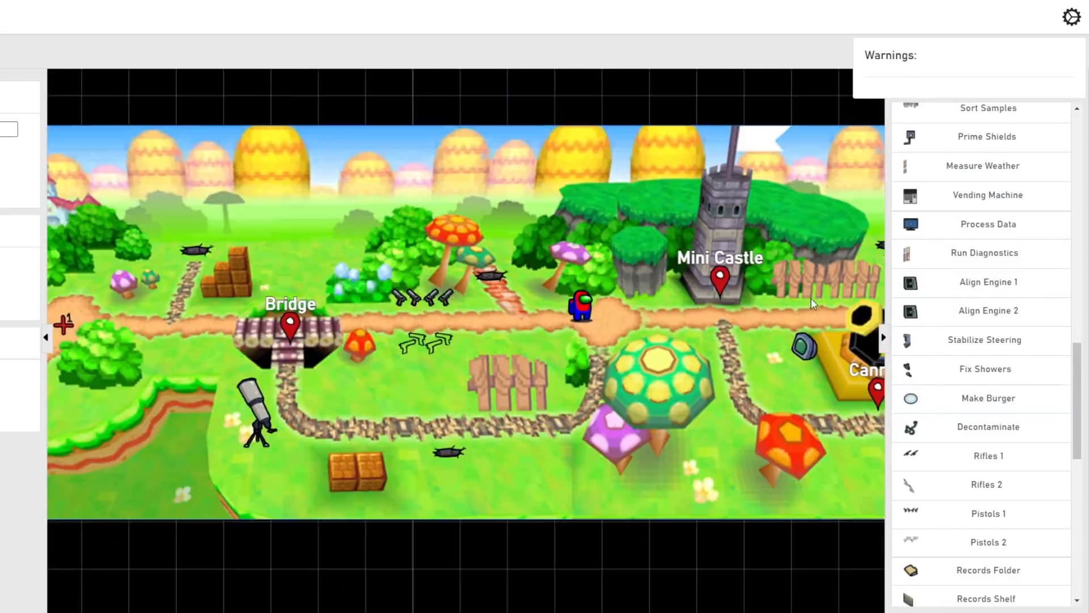
# Place four Clean Toilet tasks in a horizontal row on the grass below the cannon.
pyautogui.scroll(9, 936, 414)
pyautogui.scroll(-12, 953, 408)
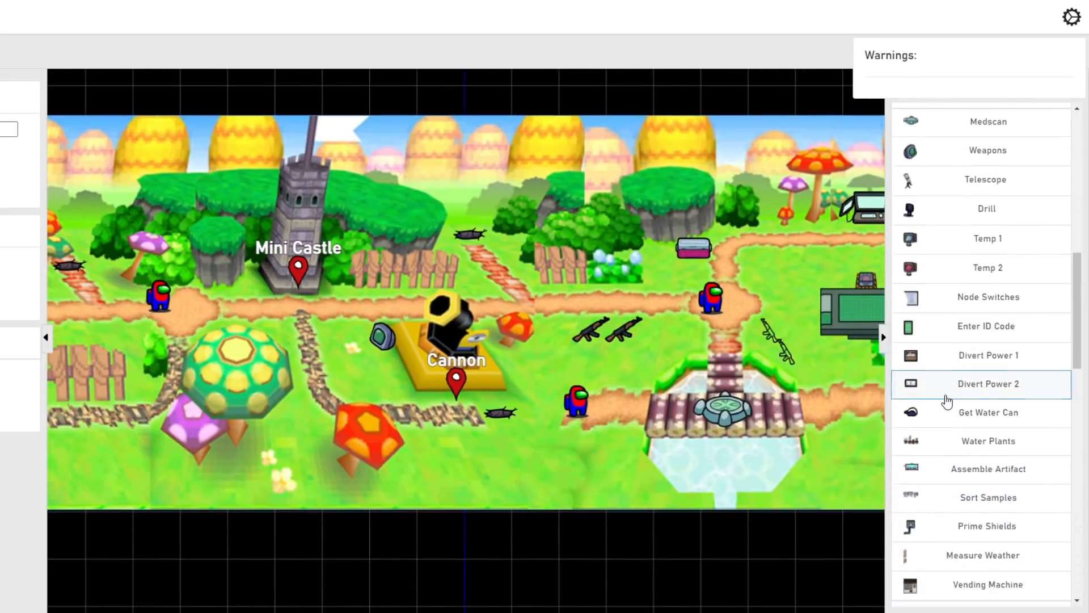
pyautogui.moveTo(928, 279); pyautogui.dragTo(529, 454)
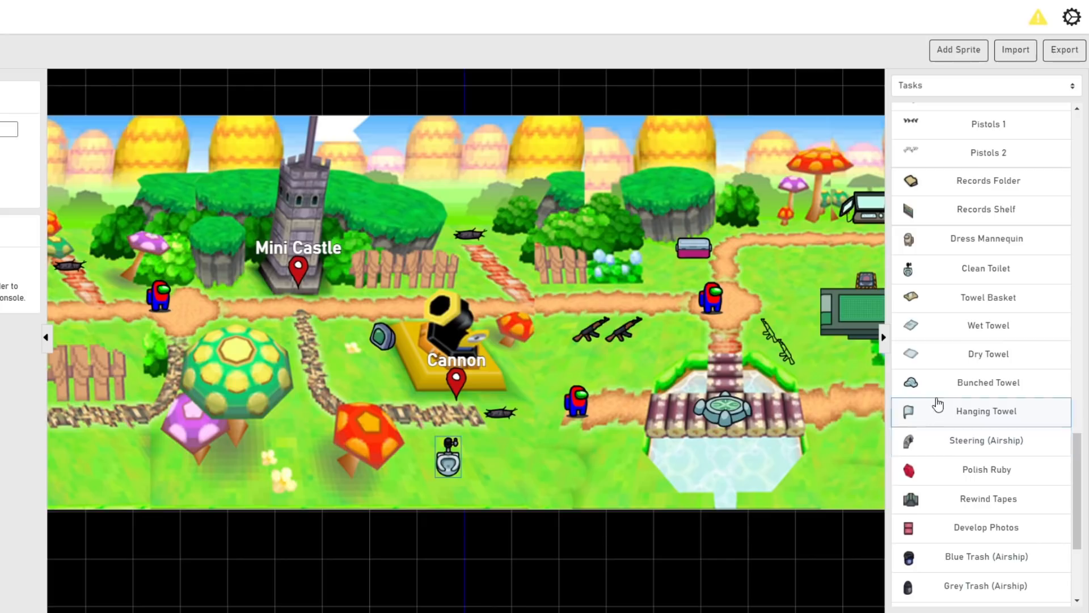
pyautogui.moveTo(933, 272); pyautogui.dragTo(533, 442)
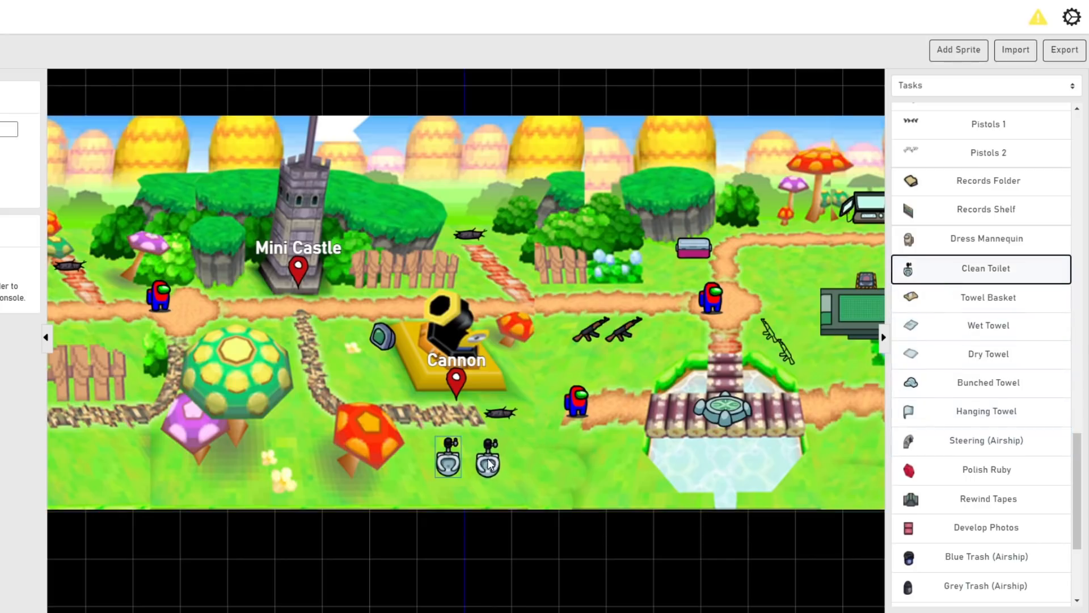
pyautogui.moveTo(924, 271); pyautogui.dragTo(536, 468)
pyautogui.moveTo(964, 268); pyautogui.dragTo(590, 458)
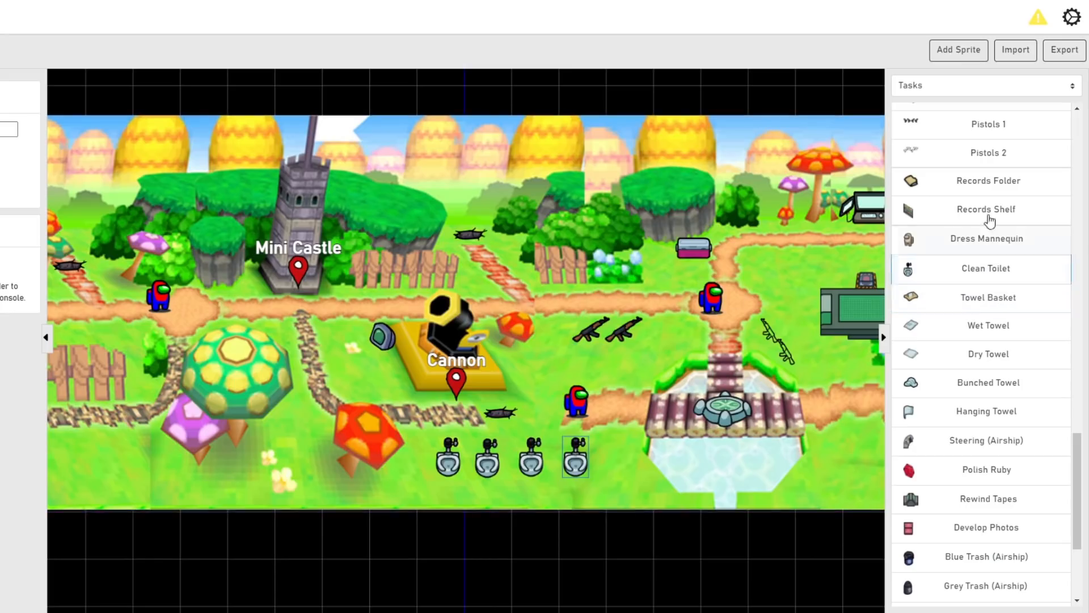
# Extend the Clean Toilet row to seven, adding one at its western end and two at its eastern end beside the pond.
pyautogui.moveTo(964, 269); pyautogui.dragTo(440, 502)
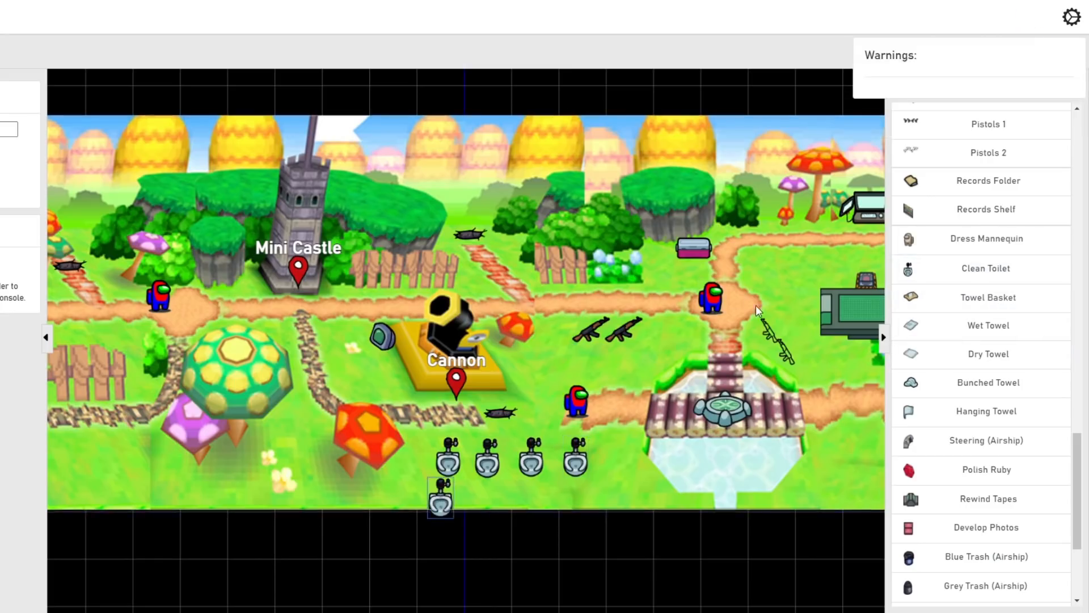
pyautogui.moveTo(950, 274); pyautogui.dragTo(487, 502)
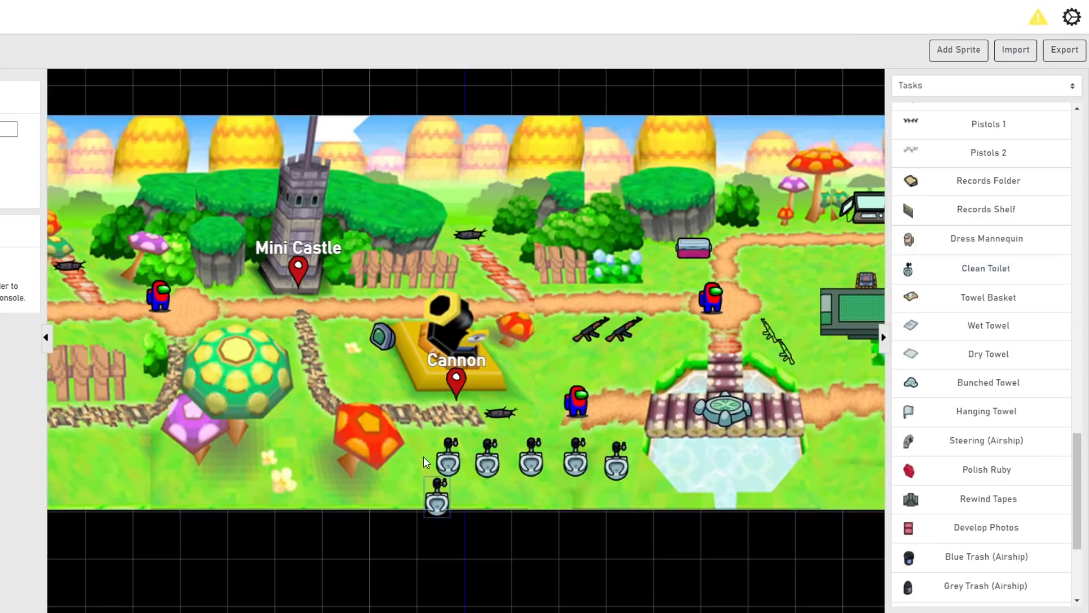
pyautogui.moveTo(437, 497); pyautogui.dragTo(420, 462)
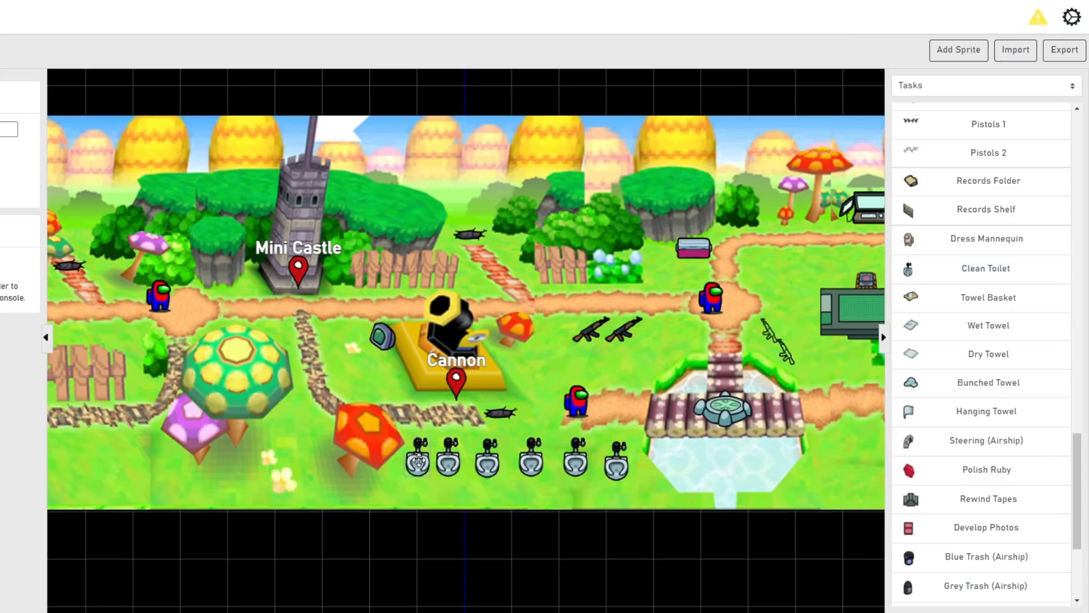
pyautogui.click(966, 271)
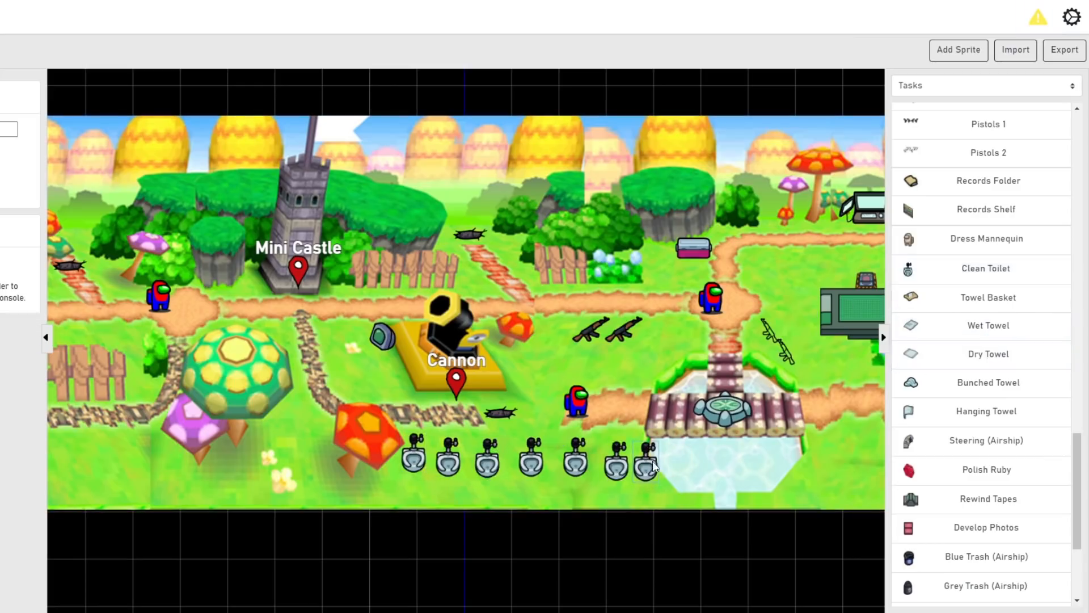
# Scatter more Clean Toilet tasks: one west of the cannon and five around Rifles 1, northwest of the pond.
pyautogui.moveTo(966, 274); pyautogui.dragTo(388, 380)
pyautogui.click(953, 271)
pyautogui.click(925, 278)
pyautogui.moveTo(642, 381); pyautogui.dragTo(645, 368)
pyautogui.moveTo(925, 282); pyautogui.dragTo(649, 310)
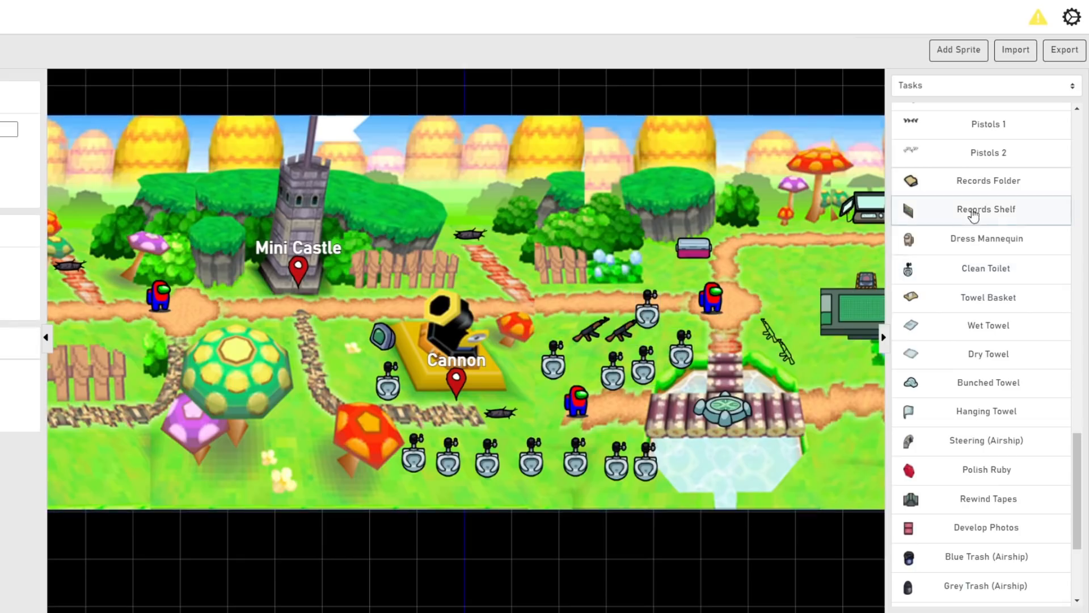
# Export the map and open the documentation from the LevelImposter home page.
pyautogui.moveTo(285, 363); pyautogui.dragTo(409, 393)
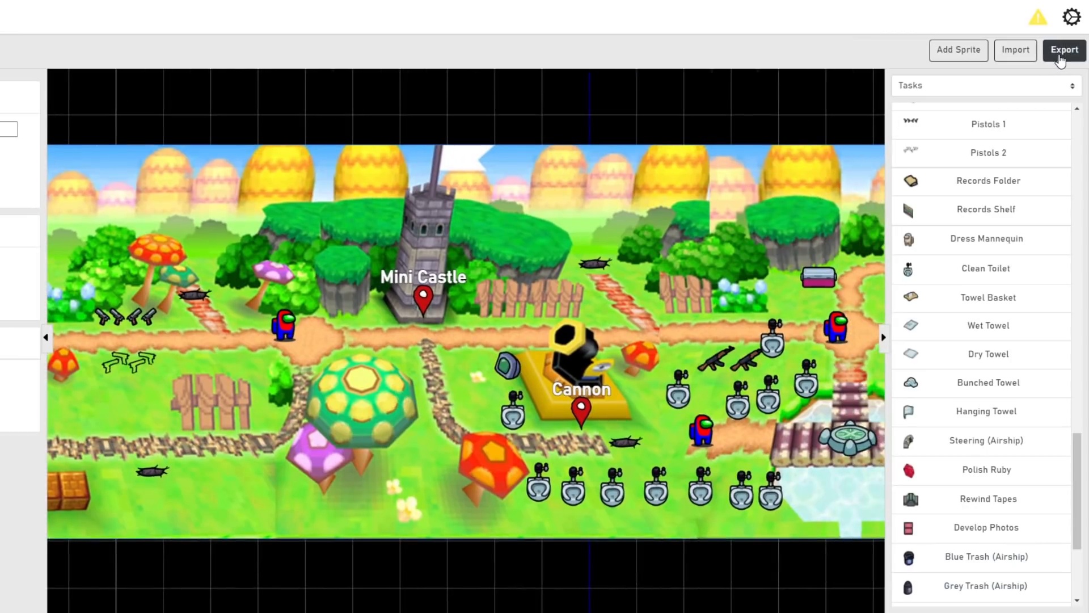
pyautogui.click(1059, 56)
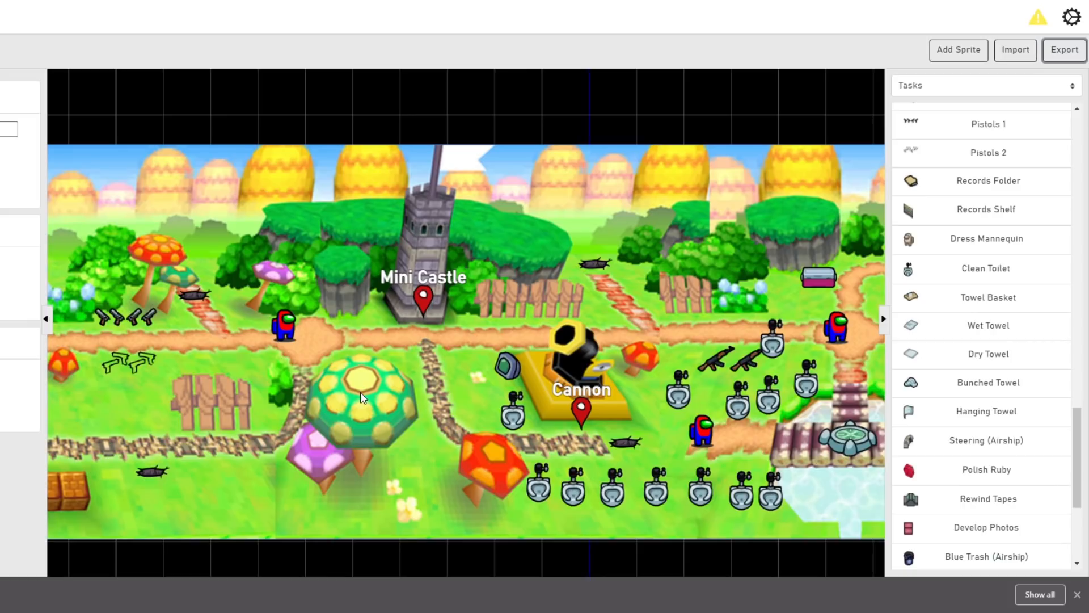
pyautogui.hotkey('alt', 'Left')
pyautogui.click(510, 37)
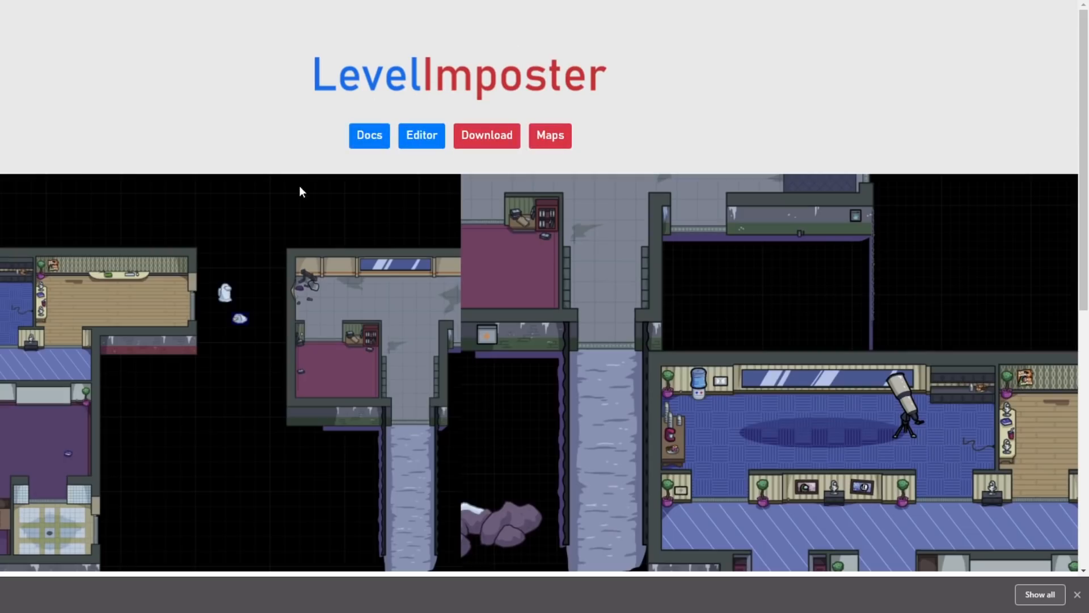
pyautogui.click(374, 139)
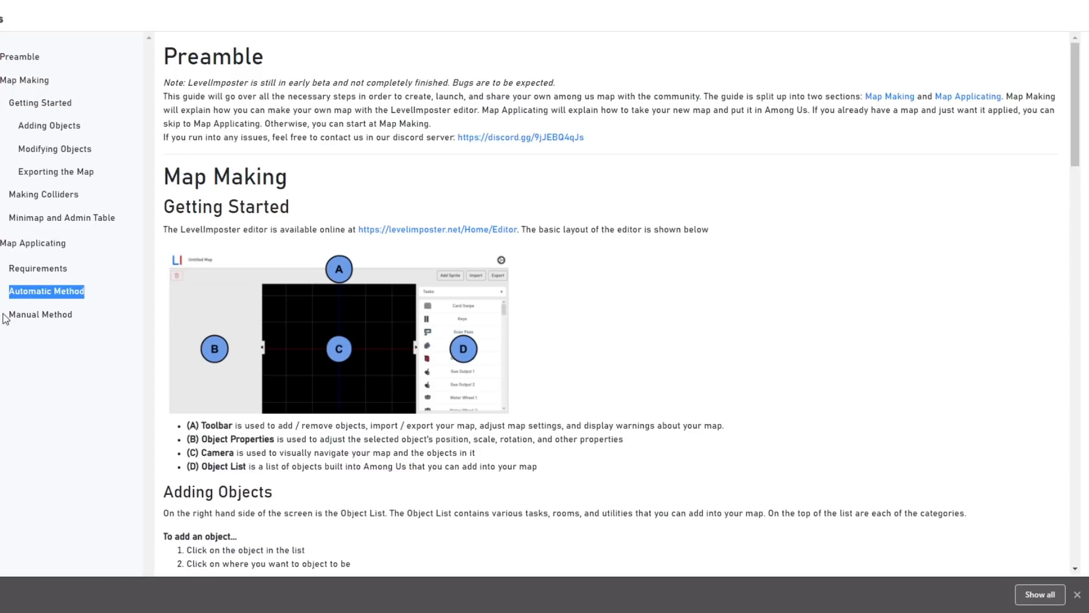
# Look over the Map Applicating entries in the documentation outline: Requirements, Automatic Method and Manual Method.
pyautogui.moveTo(5, 318); pyautogui.dragTo(157, 316)
pyautogui.click(133, 322)
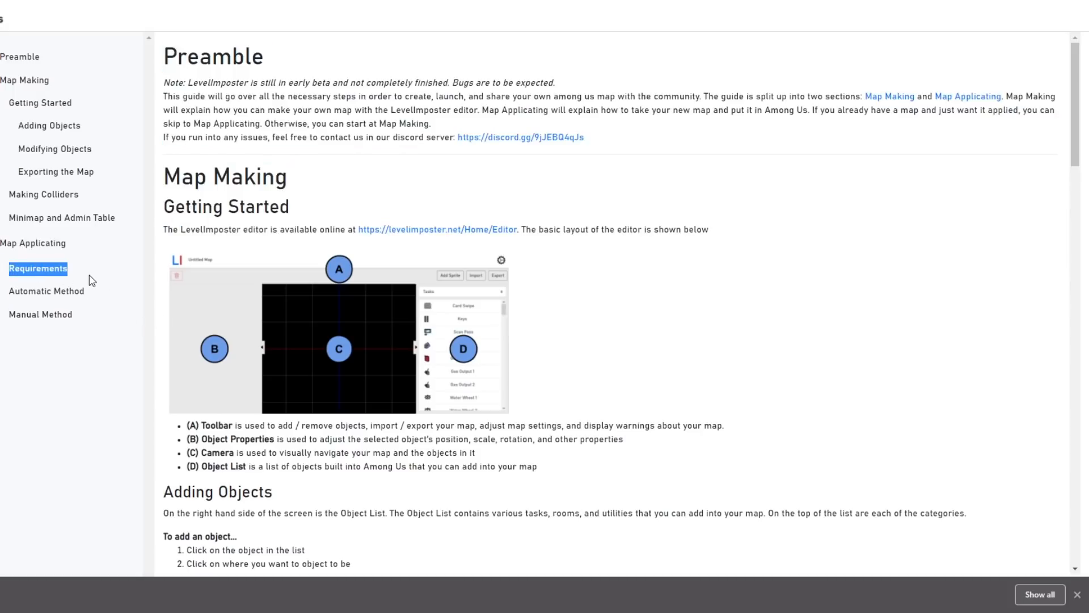
pyautogui.moveTo(91, 280); pyautogui.dragTo(2, 278)
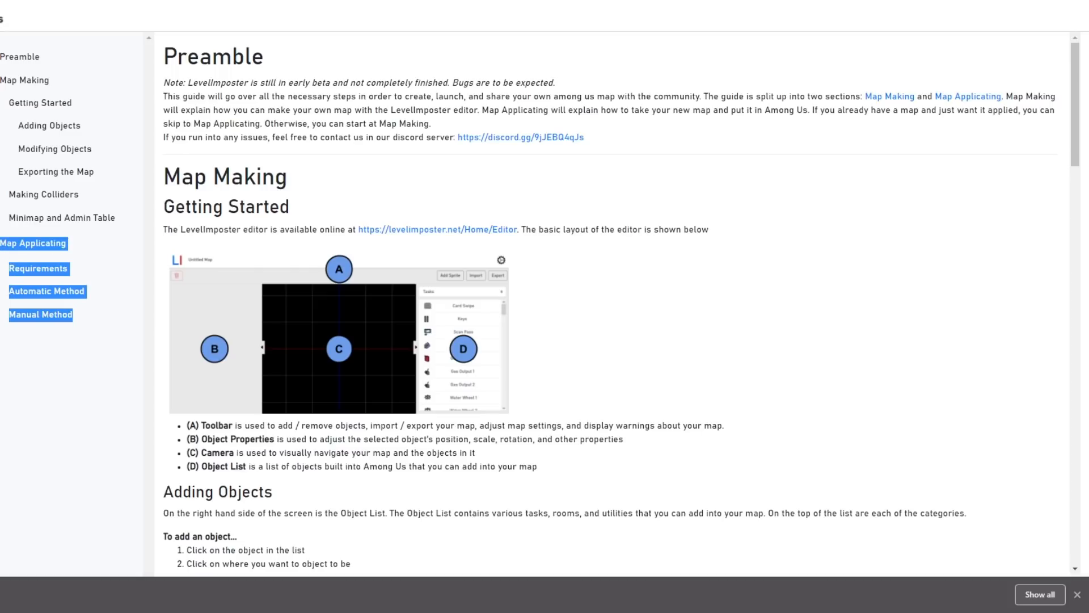
pyautogui.click(55, 293)
pyautogui.click(12, 244)
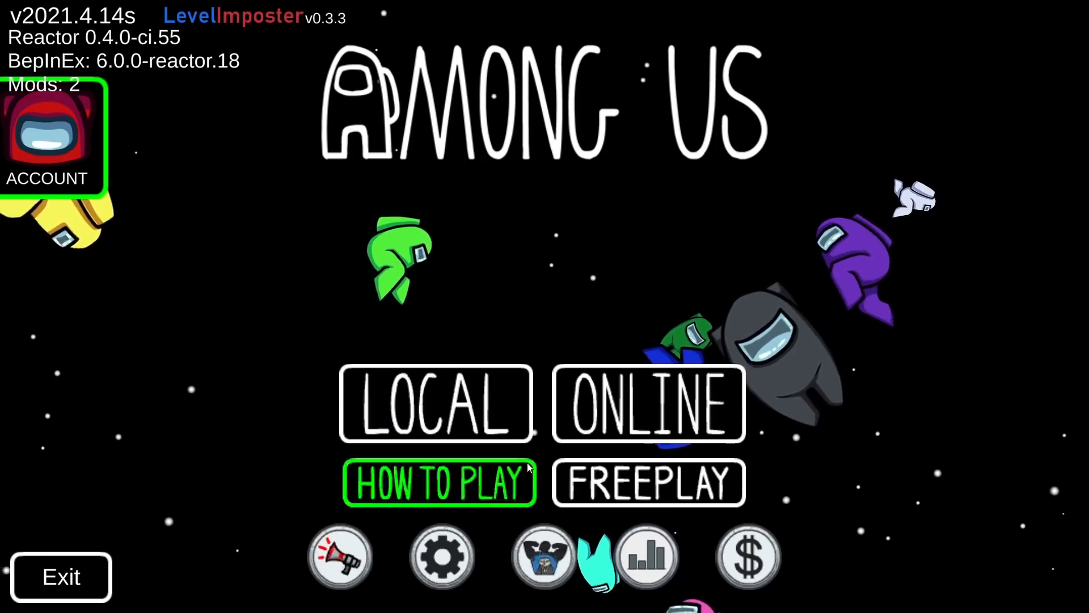
# Switch to Among Us and start a Freeplay game on the Custom LevelImposter map.
pyautogui.click(649, 482)
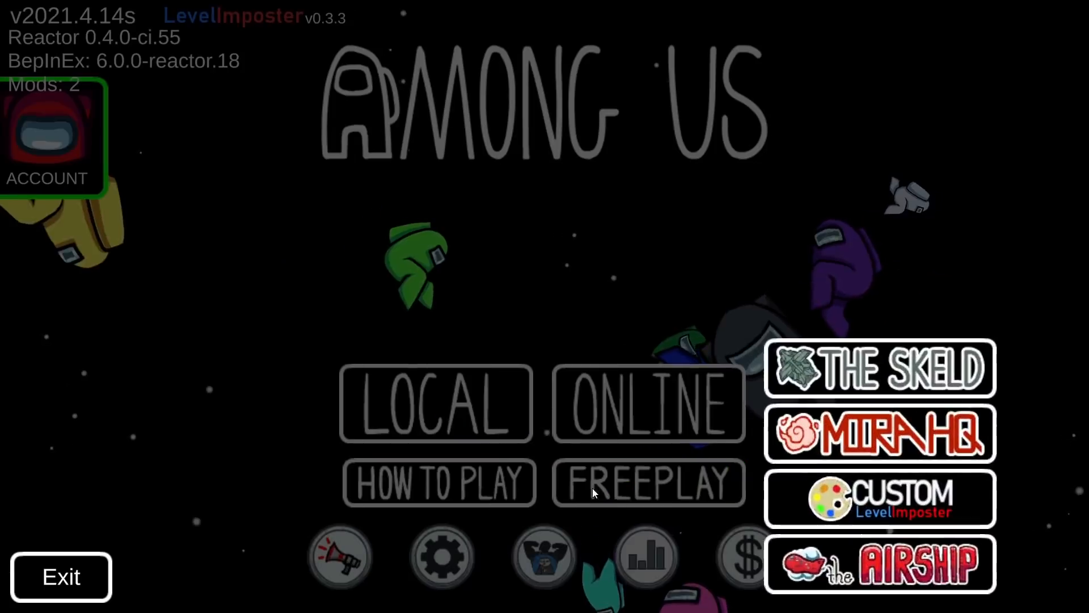
pyautogui.click(894, 521)
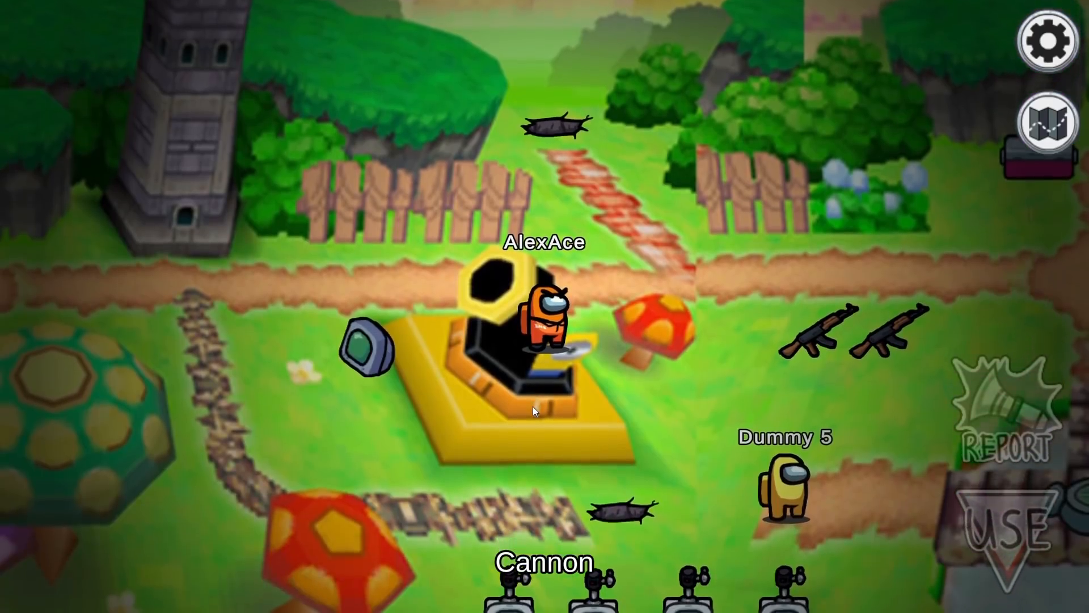
# Walk west along the main path to the laptop at the map's western end and run Be_Impostor.exe.
pyautogui.press('a')
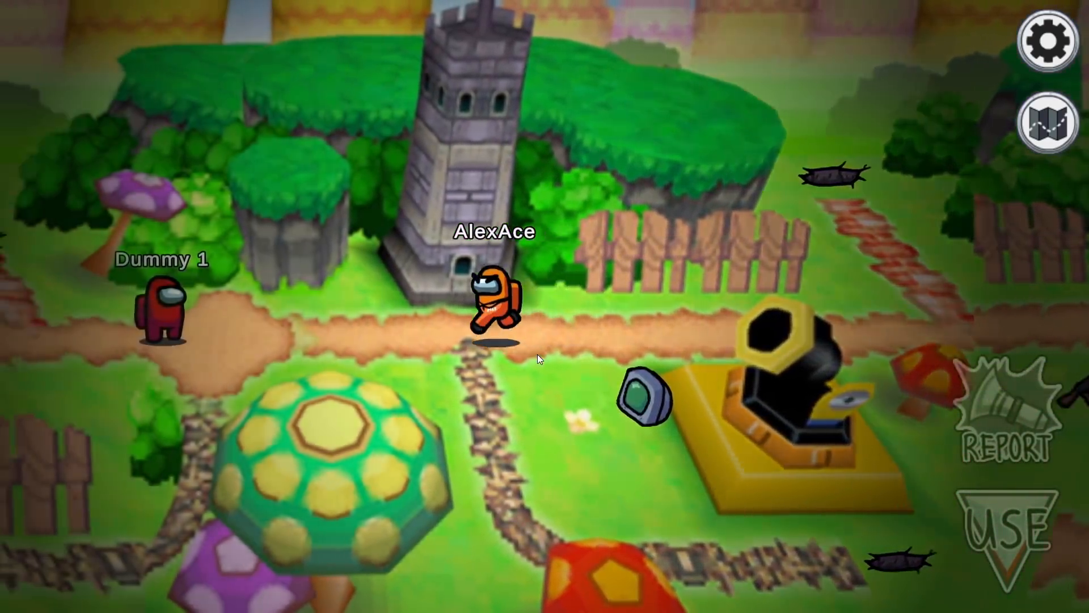
pyautogui.press('a')
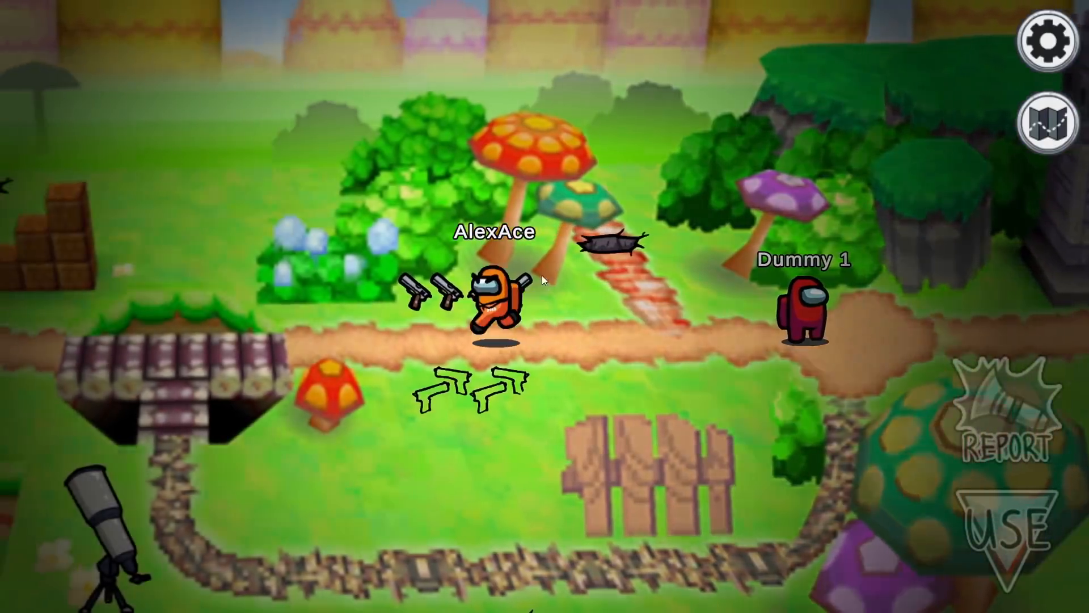
pyautogui.press('d')
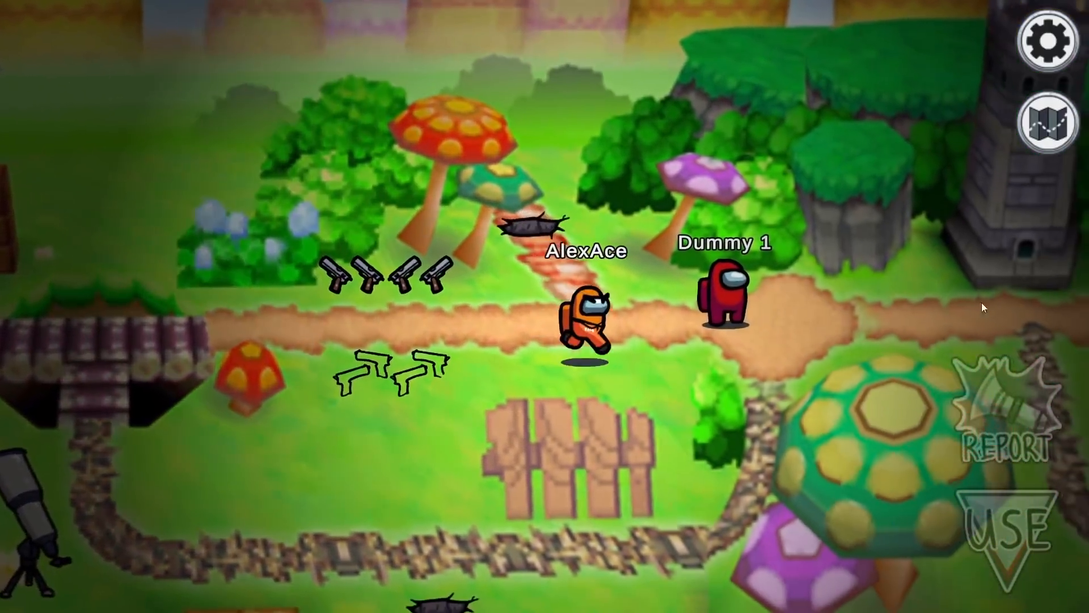
pyautogui.press('a')
pyautogui.press('a')
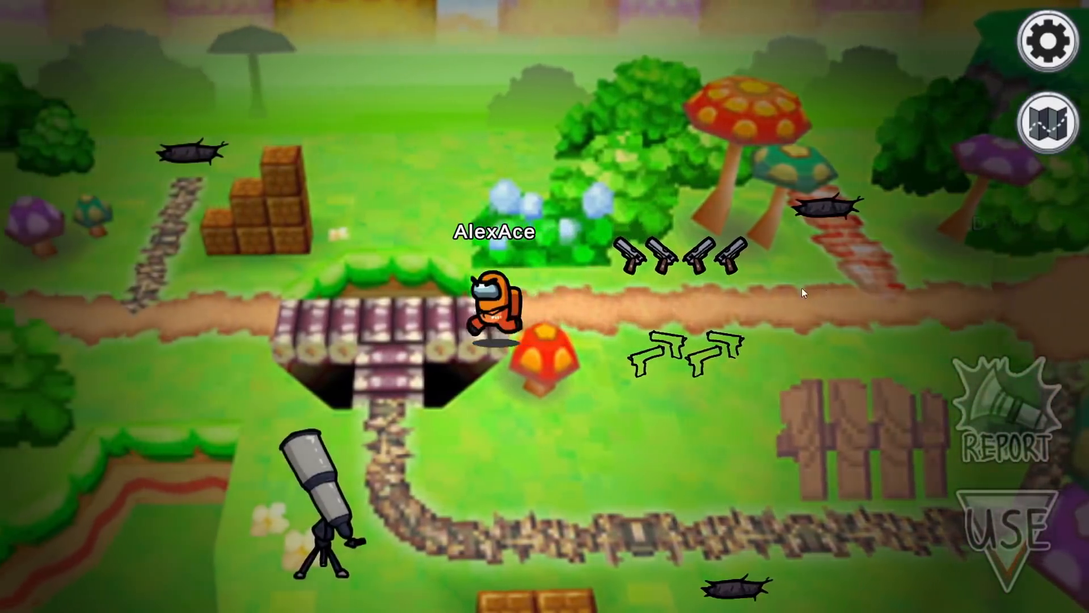
pyautogui.press('a')
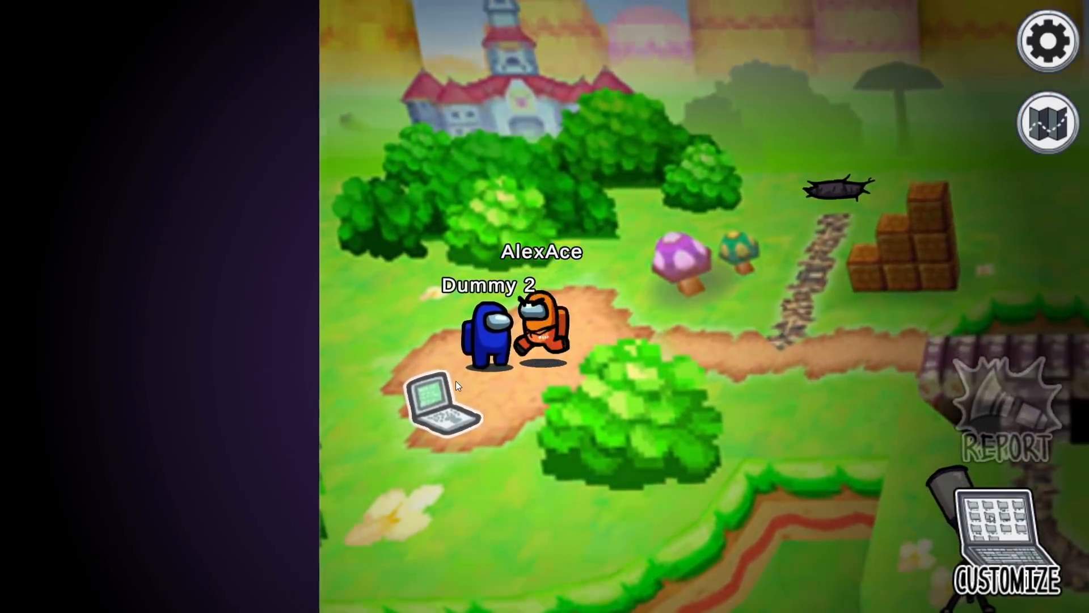
pyautogui.click(456, 385)
pyautogui.click(445, 150)
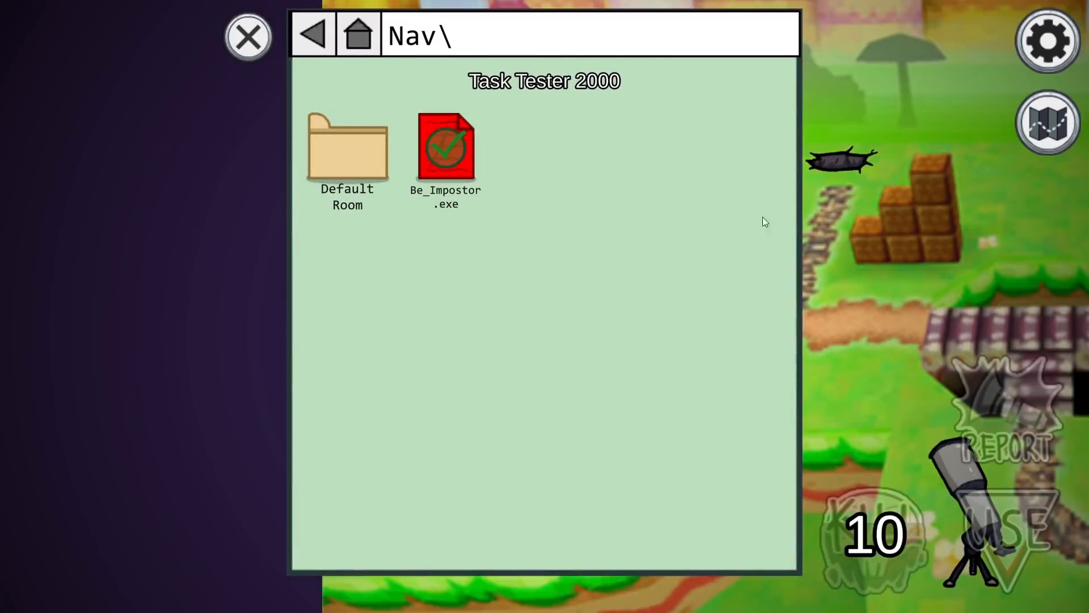
# Enter the vent beside the brick staircase, travel through it to a linked vent and climb out.
pyautogui.press('d')
pyautogui.press('w')
pyautogui.press('e')
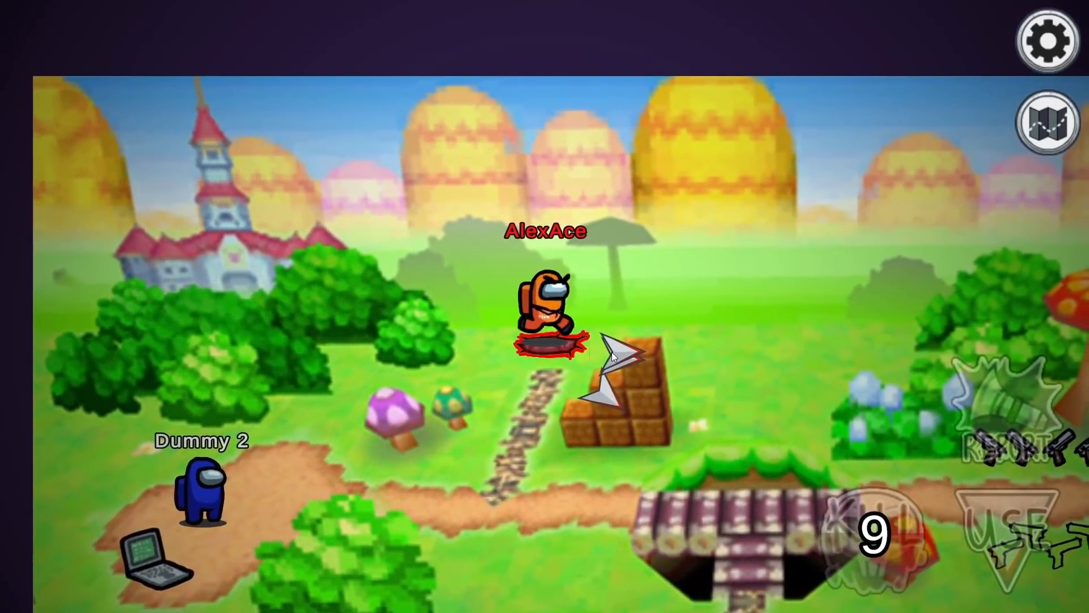
pyautogui.click(619, 354)
pyautogui.press('e')
# Walk east along the main path past the Mini Castle and up to the vent north of the cannon.
pyautogui.press('s')
pyautogui.press('d')
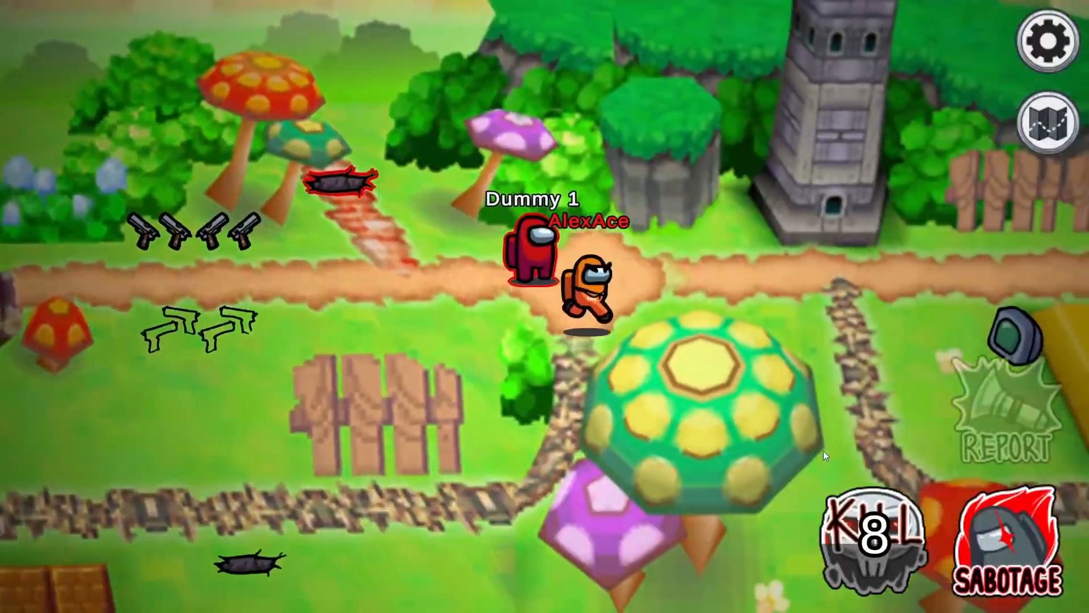
pyautogui.press('d')
pyautogui.press('w')
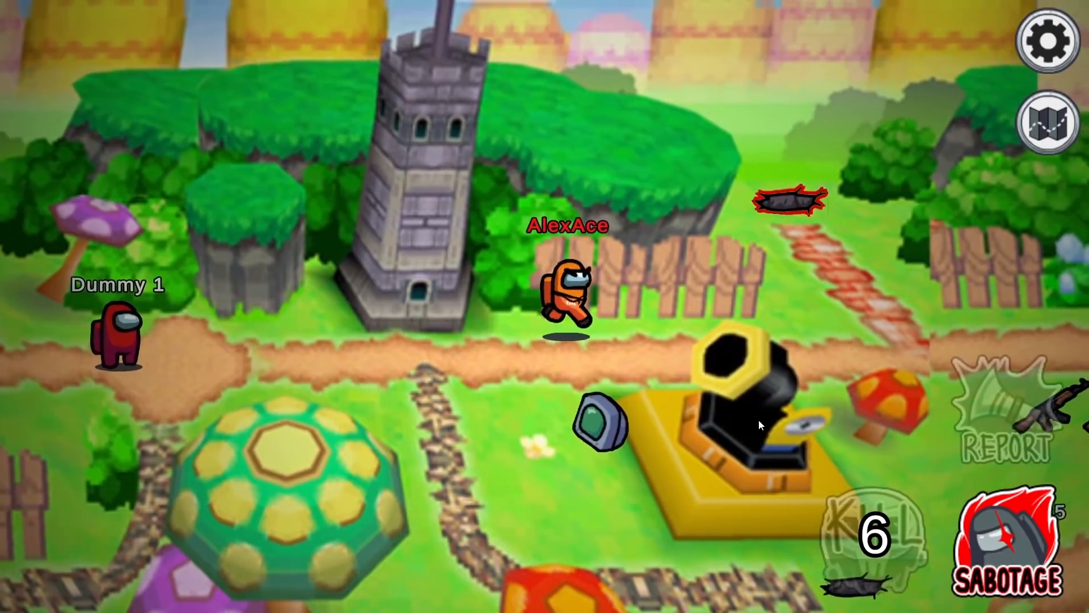
pyautogui.press('a')
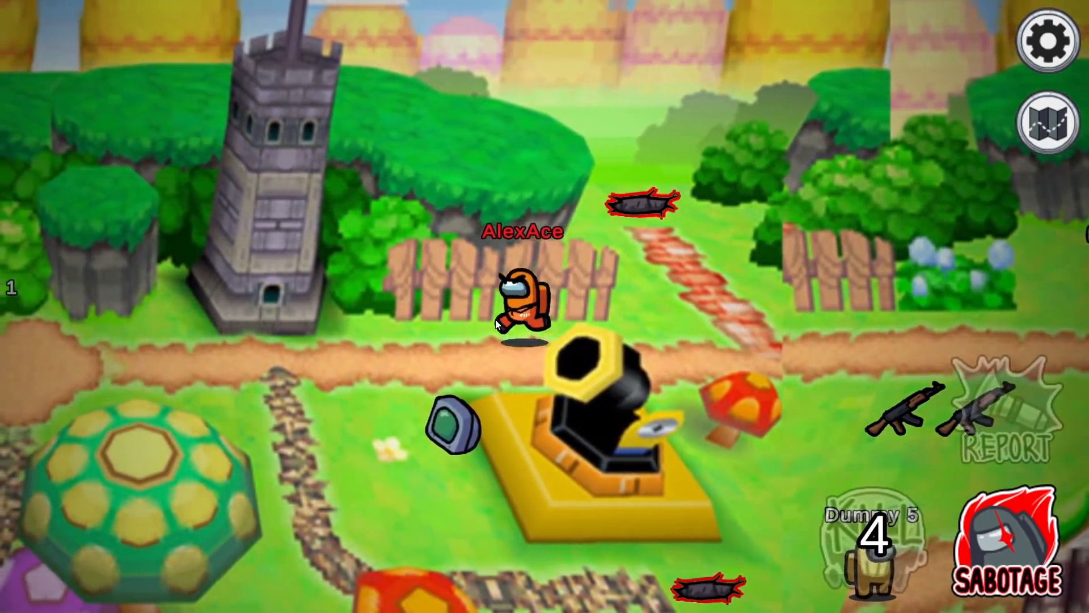
pyautogui.press('d')
pyautogui.press('w')
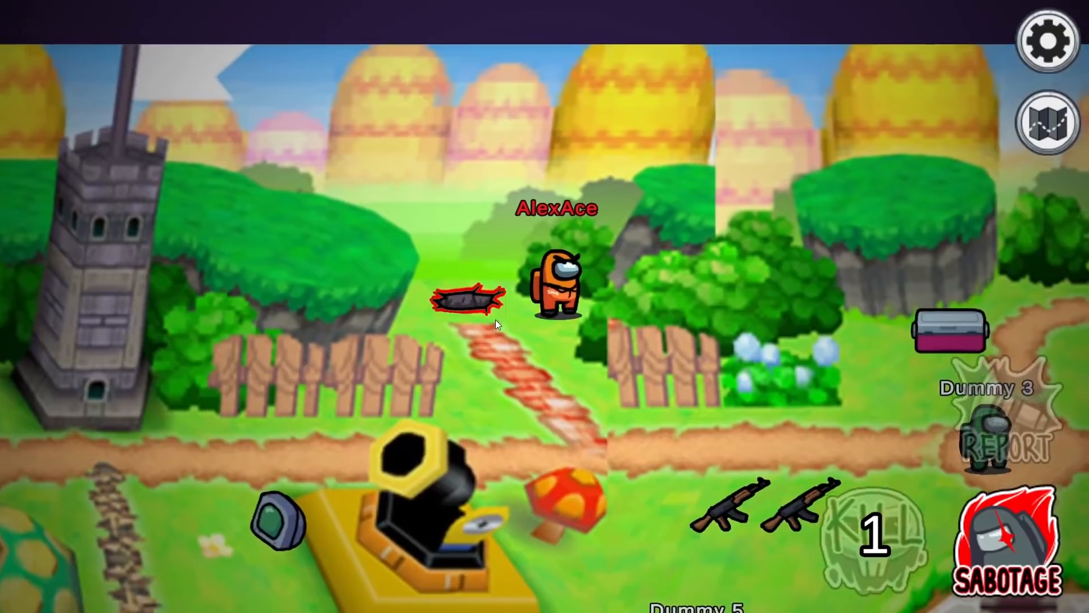
pyautogui.press('a')
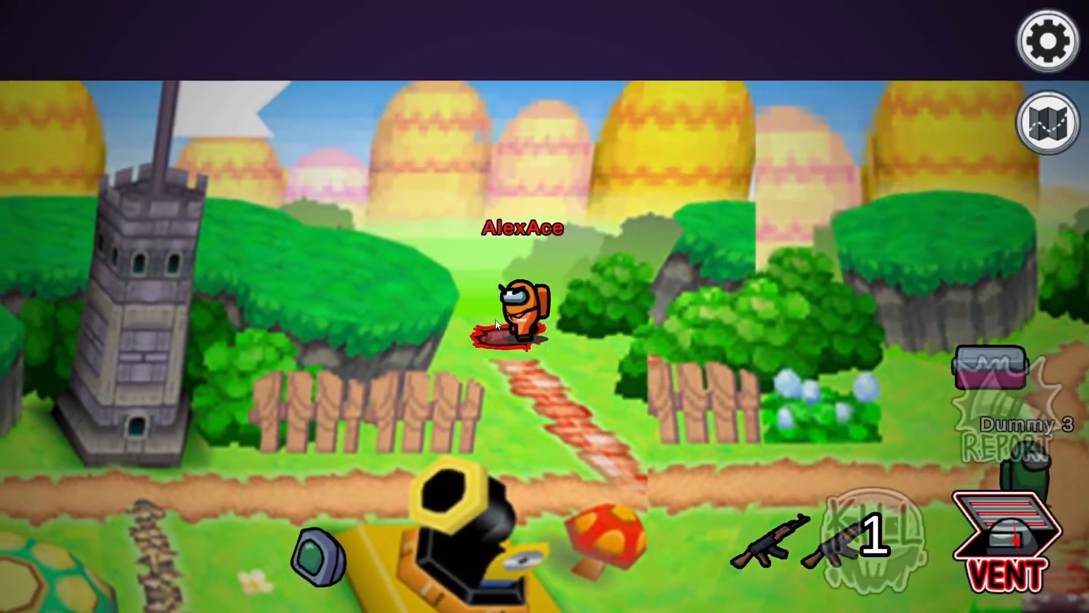
# Leave the vent north of the cannon and walk east past Dummy 3 and the castle to the map's eastern edge.
pyautogui.press('d')
pyautogui.press('d')
pyautogui.press('s')
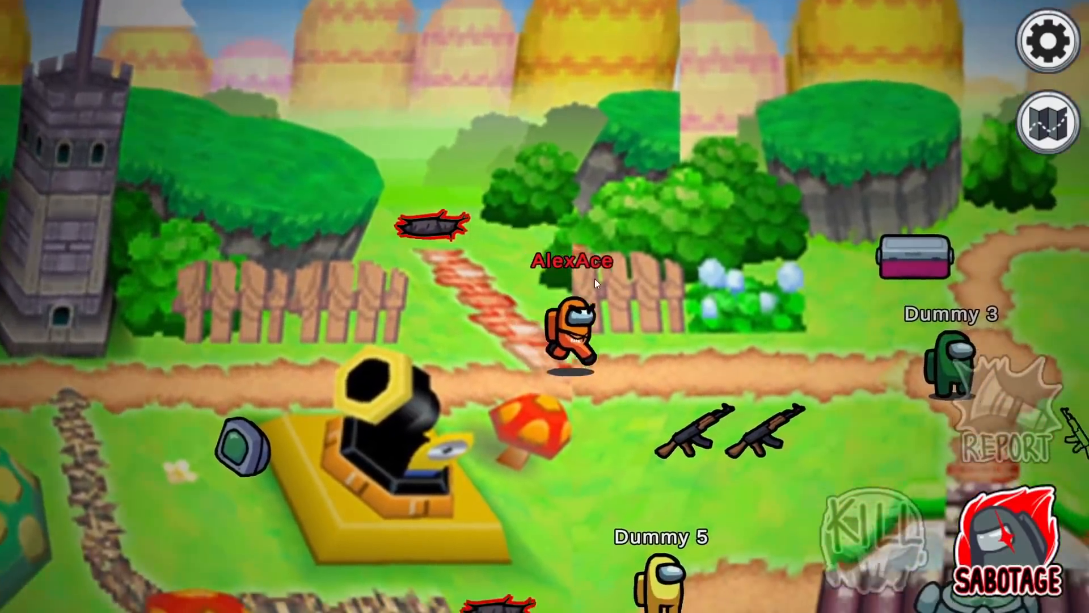
pyautogui.press('d')
pyautogui.press('w')
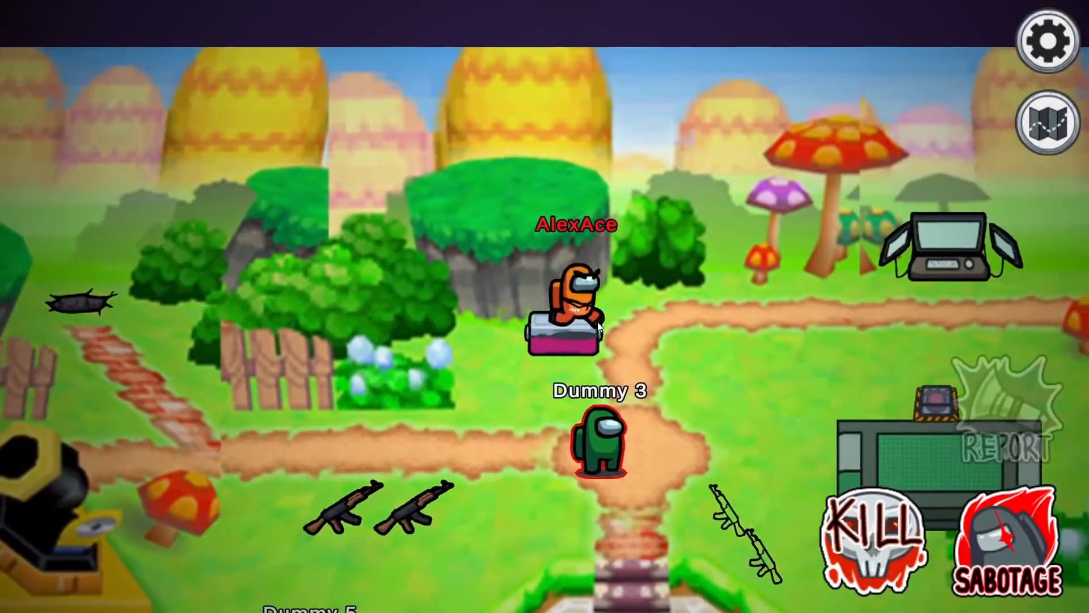
pyautogui.press('d')
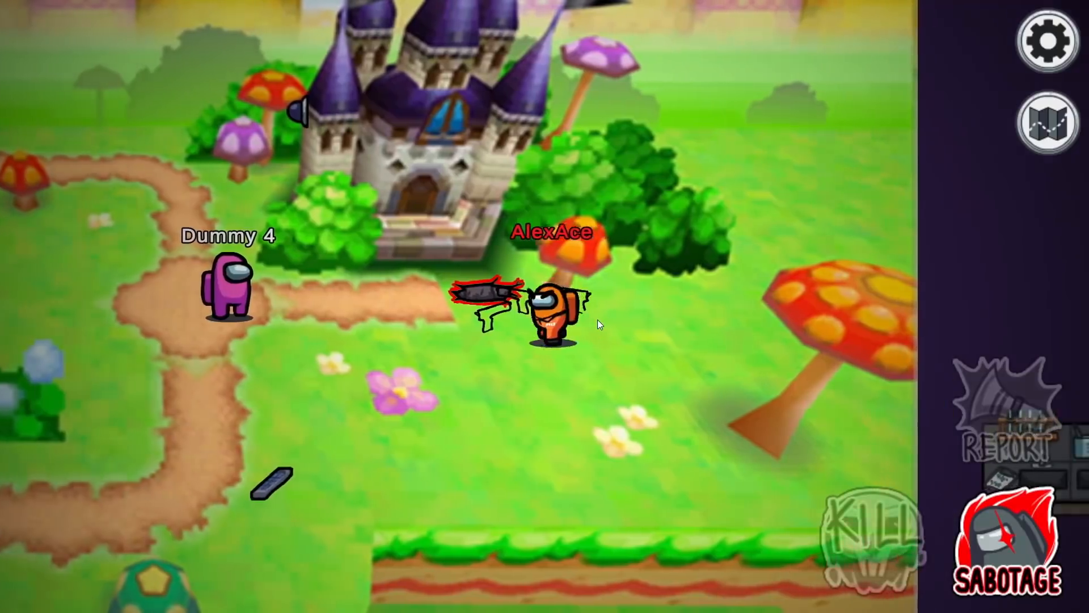
pyautogui.press('s')
pyautogui.press('d')
pyautogui.press('d')
pyautogui.press('s')
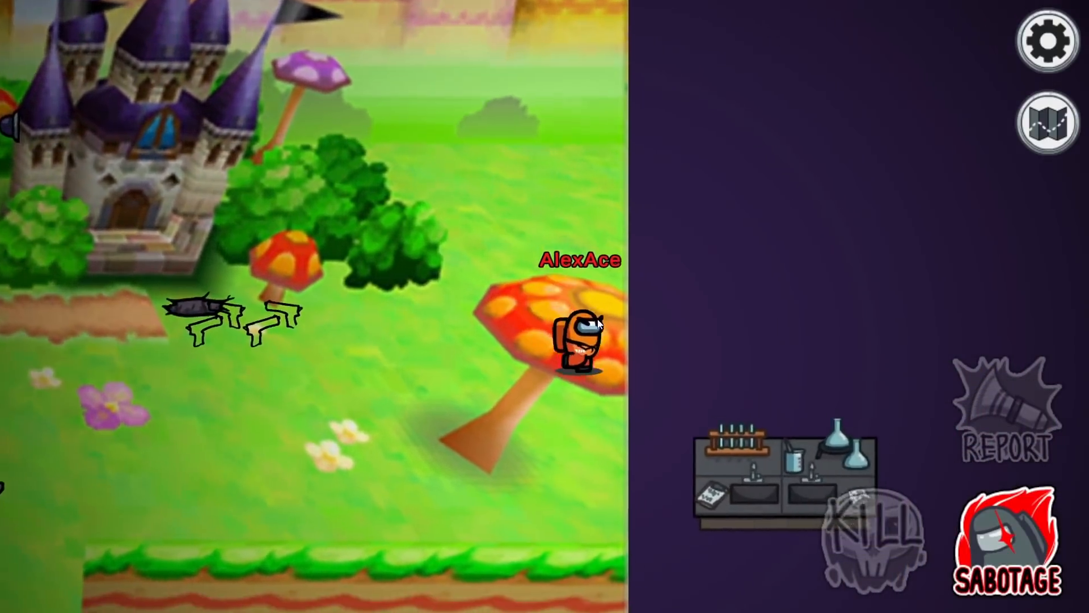
# Walk back west past the bridge and the cannon and kill Dummy 1 near the giant green mushroom.
pyautogui.press('a')
pyautogui.press('s')
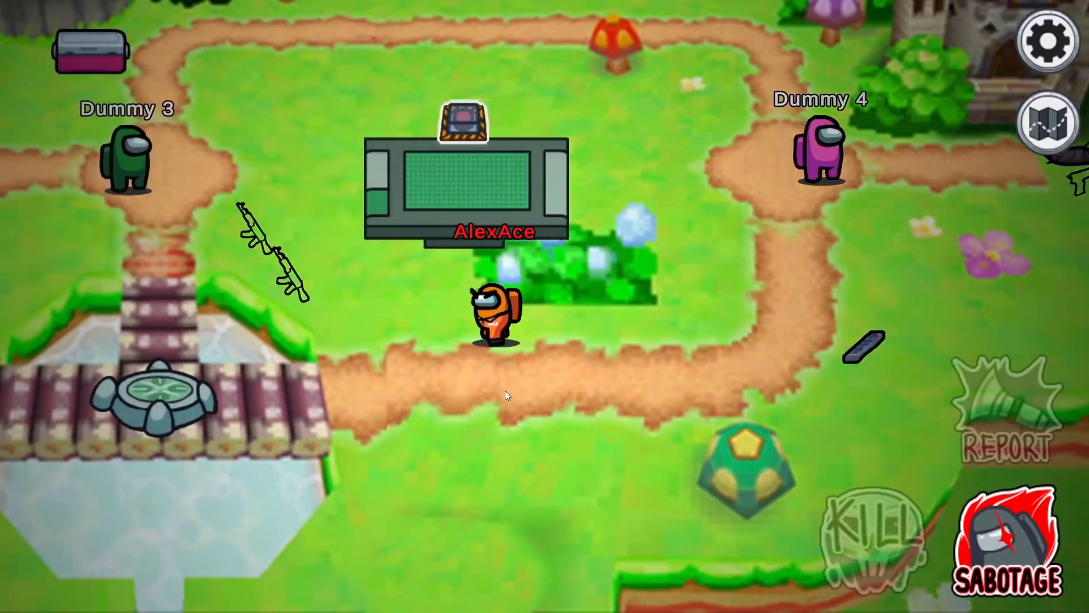
pyautogui.press('a')
pyautogui.press('w')
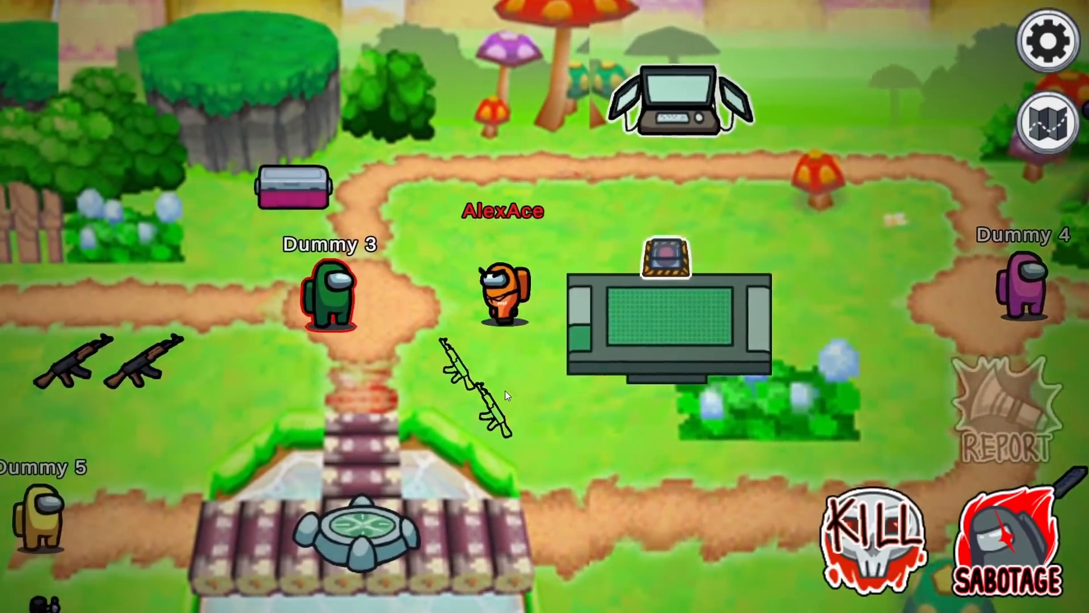
pyautogui.press('a')
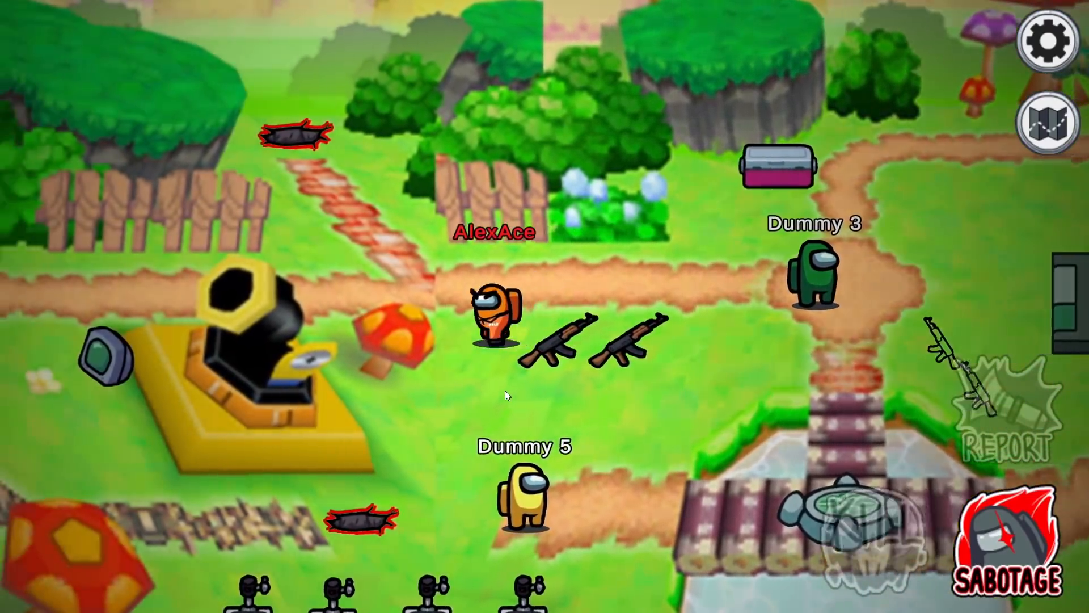
pyautogui.press('a')
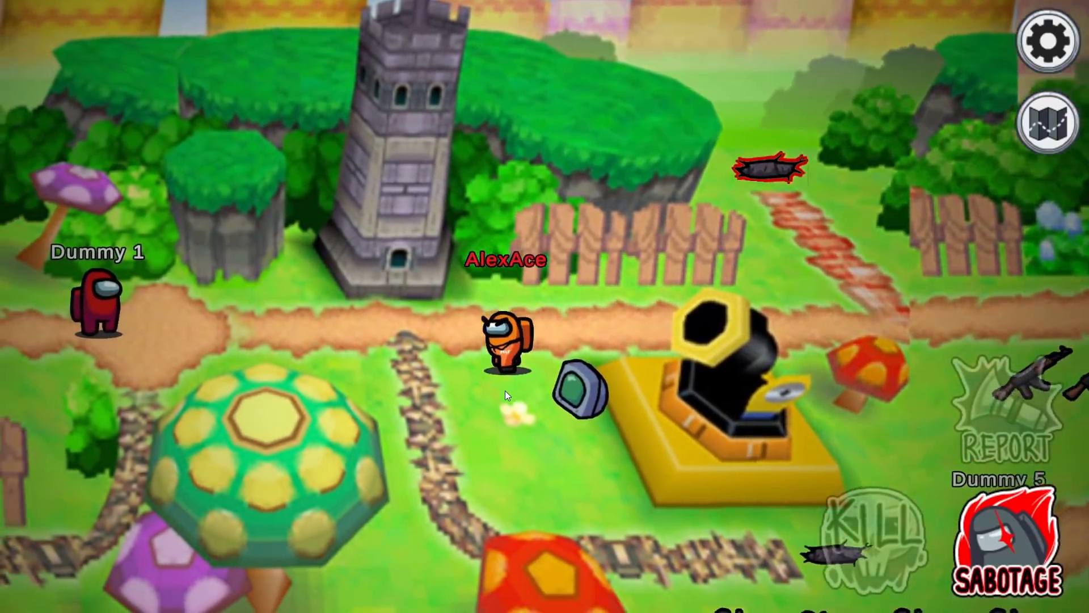
pyautogui.press('a')
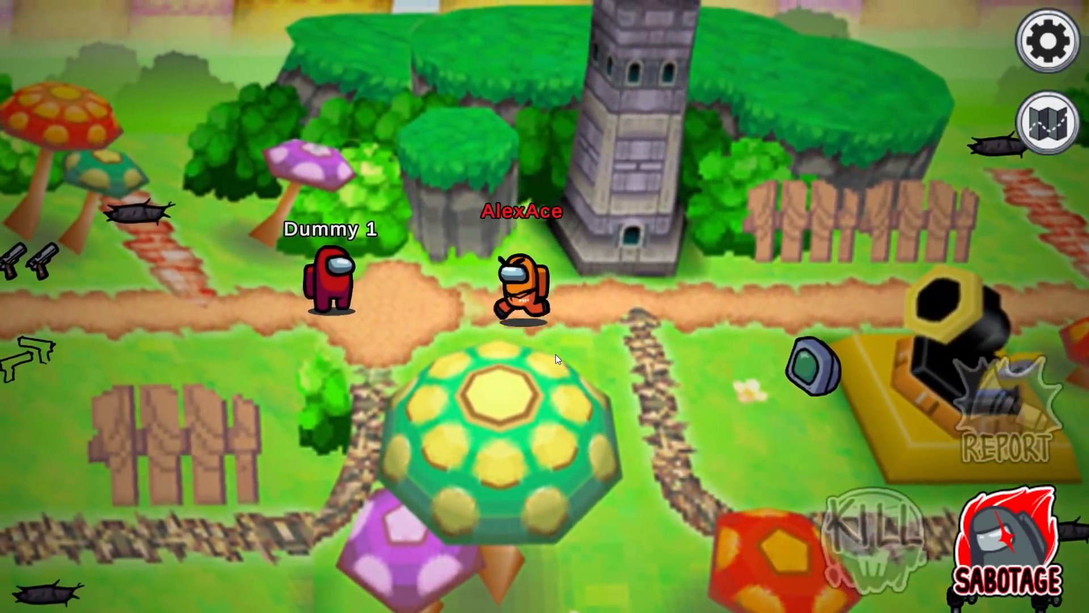
pyautogui.press('d')
pyautogui.press('q')
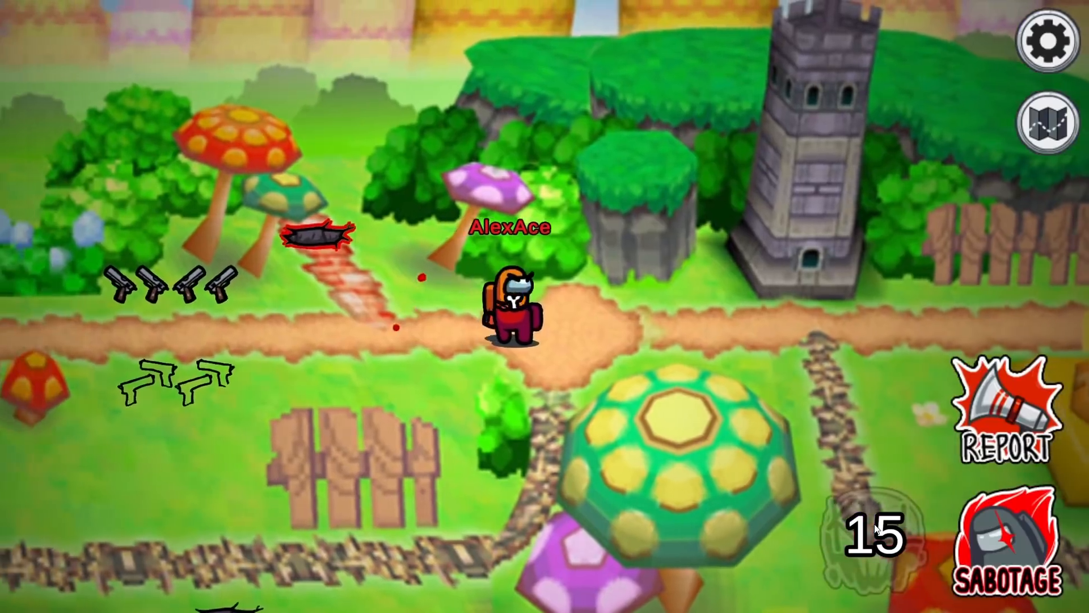
pyautogui.press('d')
pyautogui.press('d')
pyautogui.press('s')
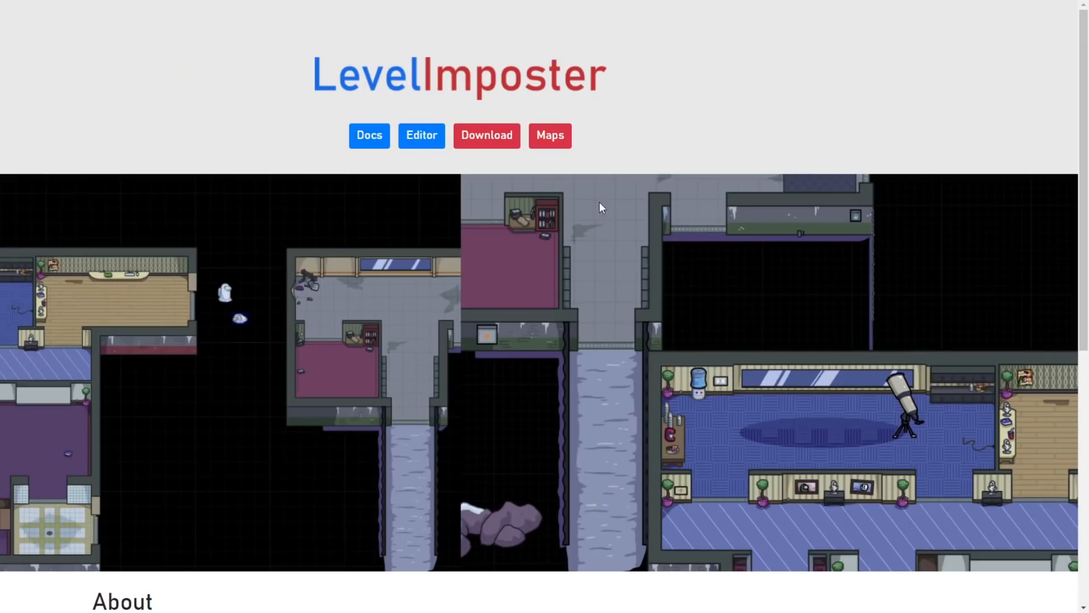
# Switch to the LevelImposter website, open its editor and import the map file New Map (7).json.
pyautogui.click(409, 150)
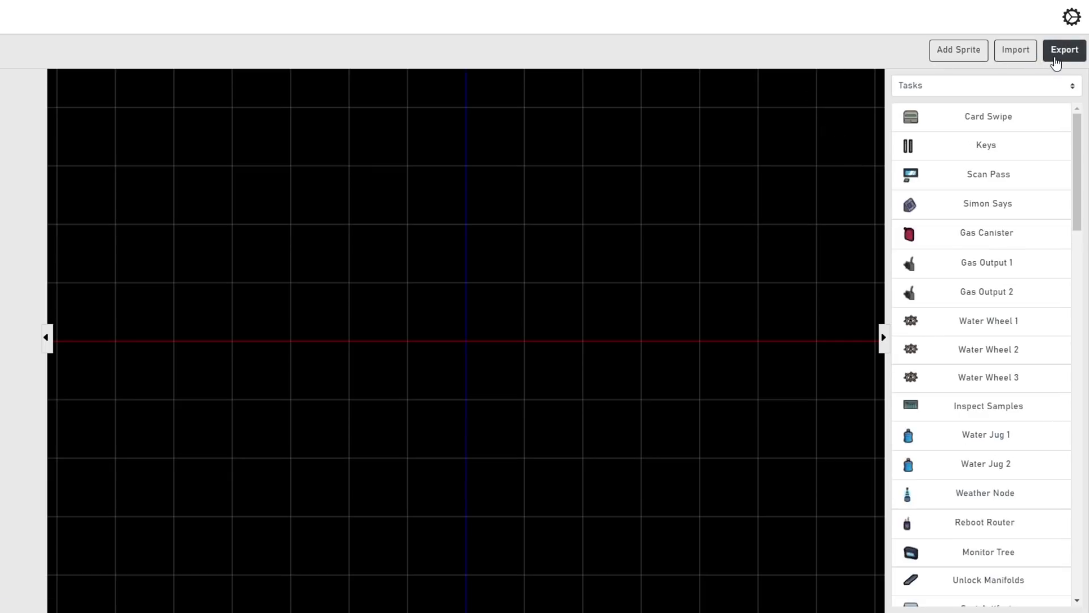
pyautogui.click(1001, 59)
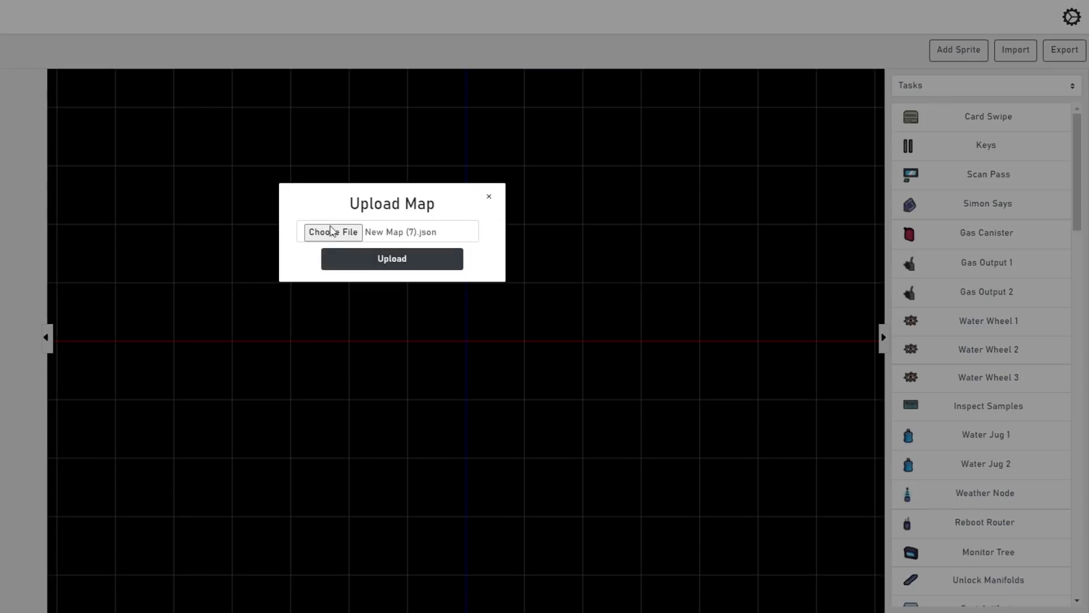
pyautogui.click(401, 258)
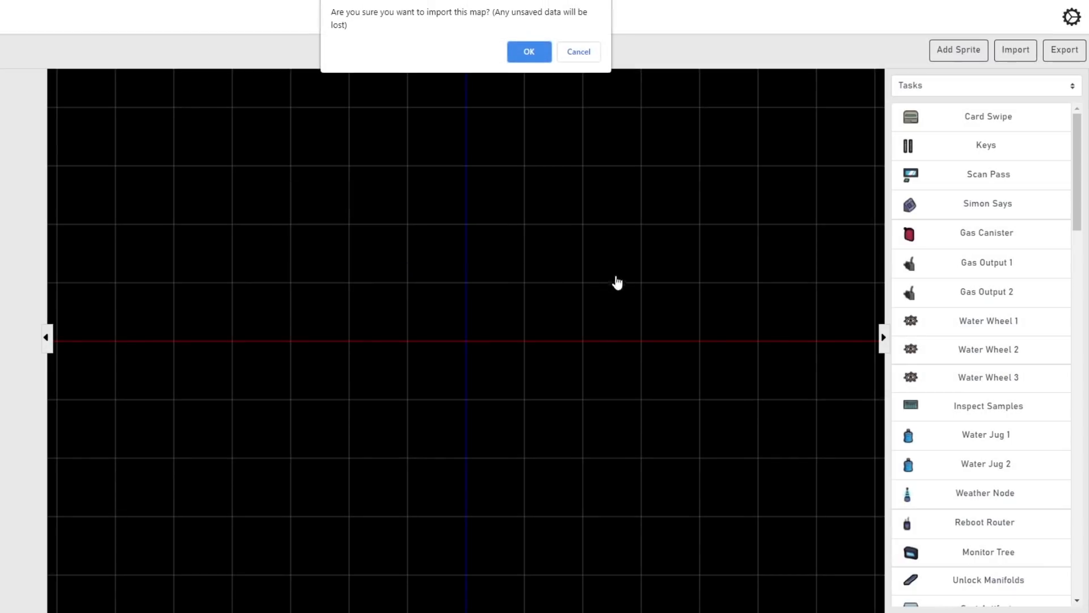
pyautogui.click(528, 52)
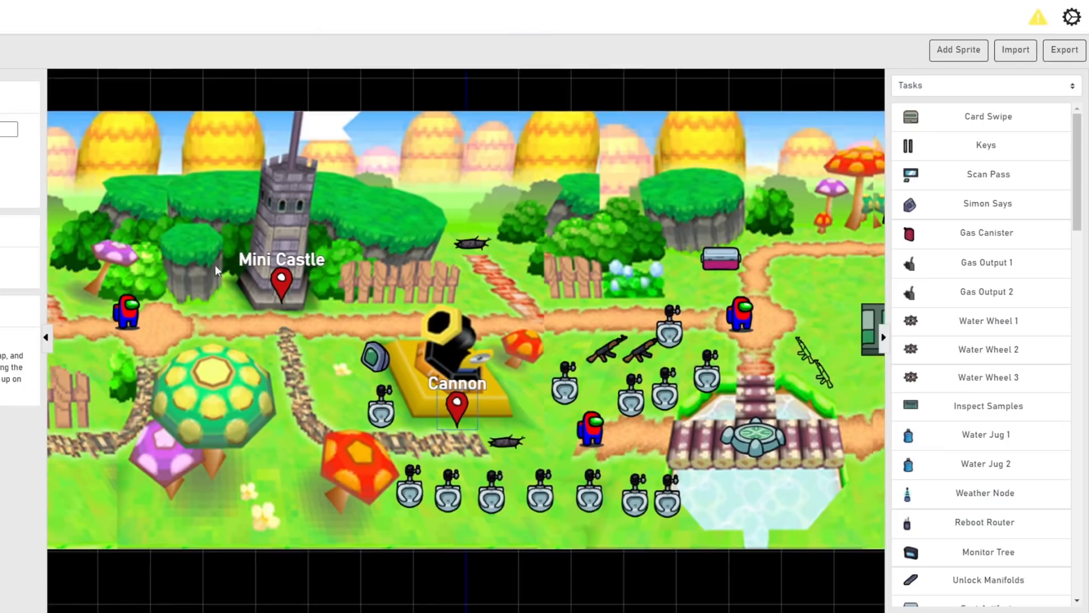
# Examine the layout of the imported map and the placement of its rooms, vents and task objects.
pyautogui.click(664, 389)
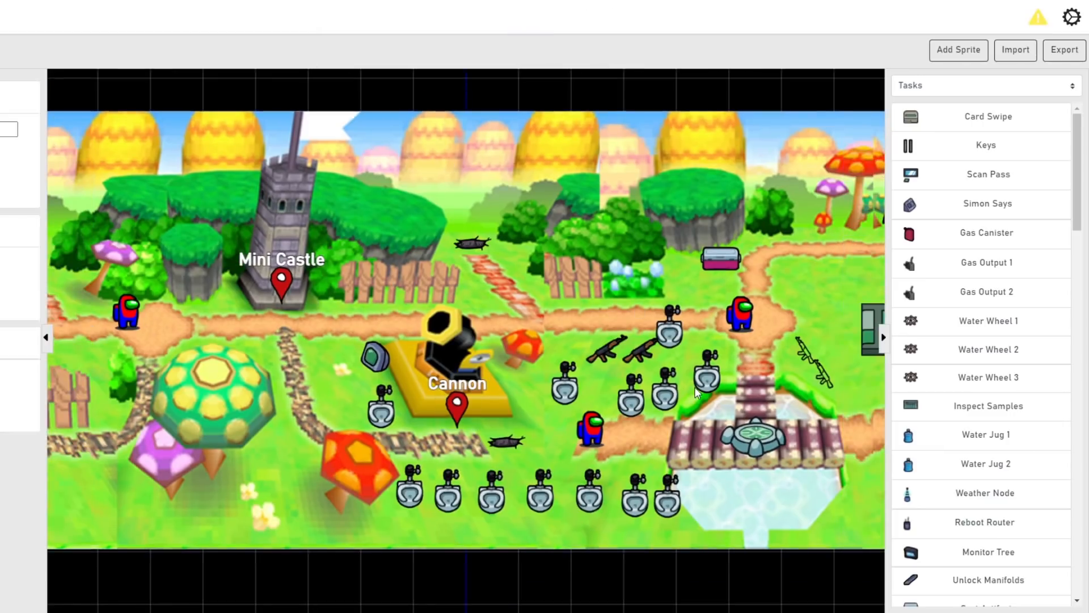
pyautogui.click(662, 291)
pyautogui.moveTo(770, 264); pyautogui.dragTo(821, 254)
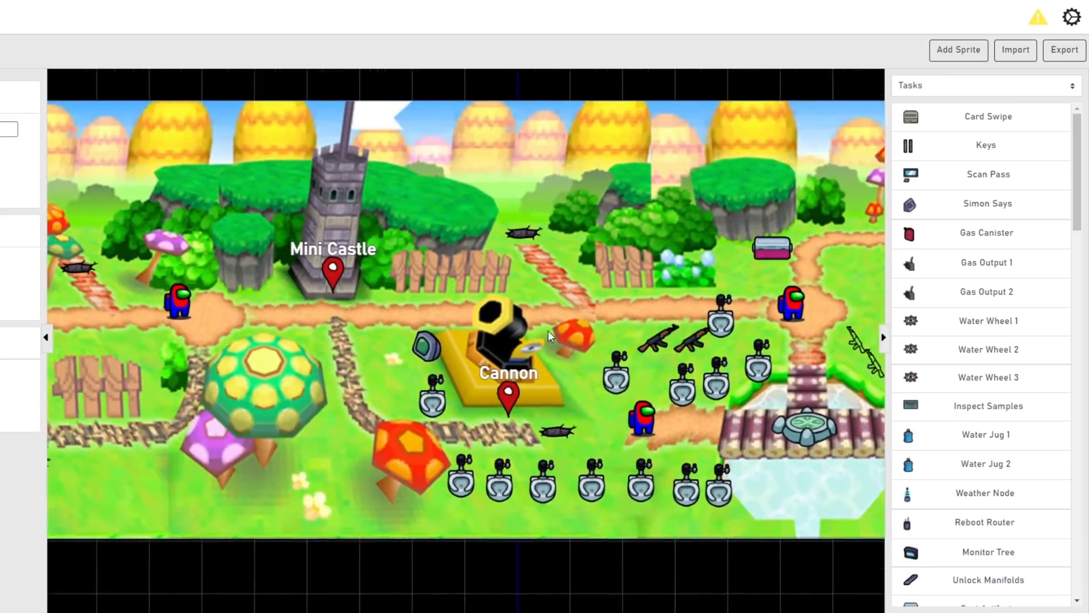
pyautogui.scroll(-1, 551, 335)
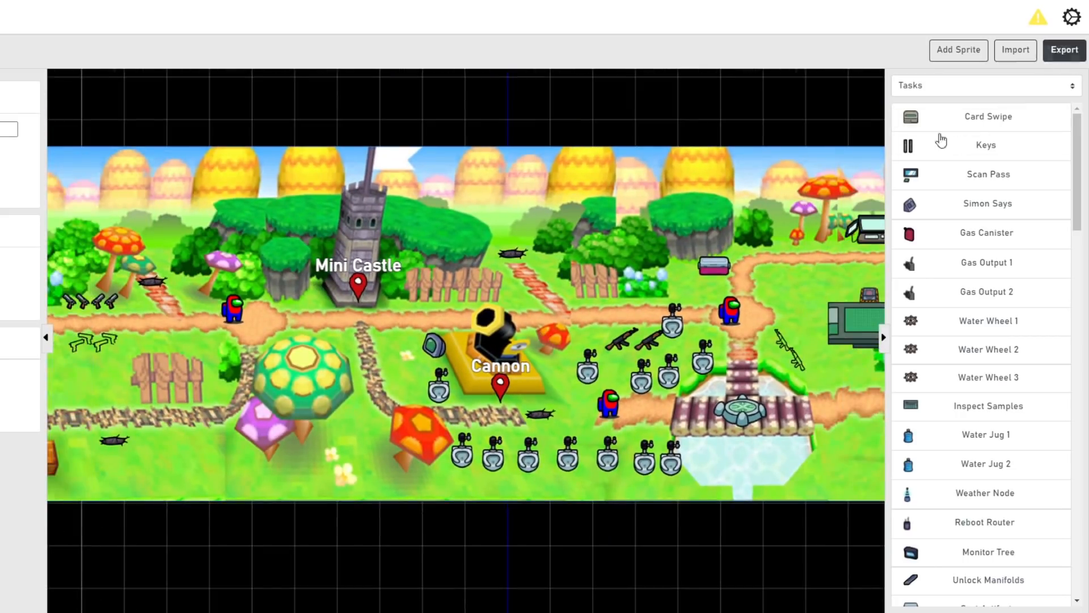
pyautogui.moveTo(655, 244); pyautogui.dragTo(425, 258)
pyautogui.scroll(-1, 425, 258)
pyautogui.scroll(-7, 466, 342)
pyautogui.scroll(5, 629, 336)
pyautogui.moveTo(420, 345); pyautogui.dragTo(492, 339)
pyautogui.scroll(-2, 599, 343)
pyautogui.scroll(-2, 500, 303)
pyautogui.moveTo(471, 300)
pyautogui.mouseDown()
pyautogui.moveTo(500, 295)
pyautogui.moveTo(490, 291)
pyautogui.mouseUp()
pyautogui.scroll(1, 489, 290)
pyautogui.scroll(-1, 489, 290)
pyautogui.scroll(1, 489, 291)
pyautogui.scroll(-1, 488, 293)
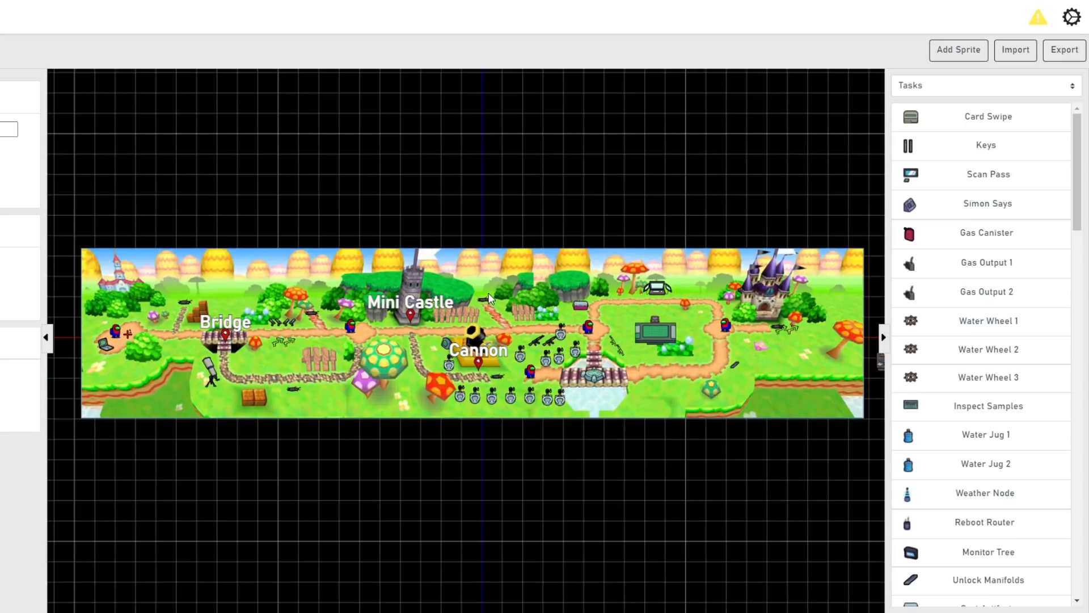
pyautogui.scroll(1, 488, 296)
pyautogui.scroll(-1, 489, 296)
pyautogui.scroll(1, 489, 298)
pyautogui.scroll(-1, 490, 297)
pyautogui.scroll(10, 476, 363)
pyautogui.scroll(-3, 465, 376)
pyautogui.scroll(3, 465, 376)
pyautogui.scroll(-4, 465, 377)
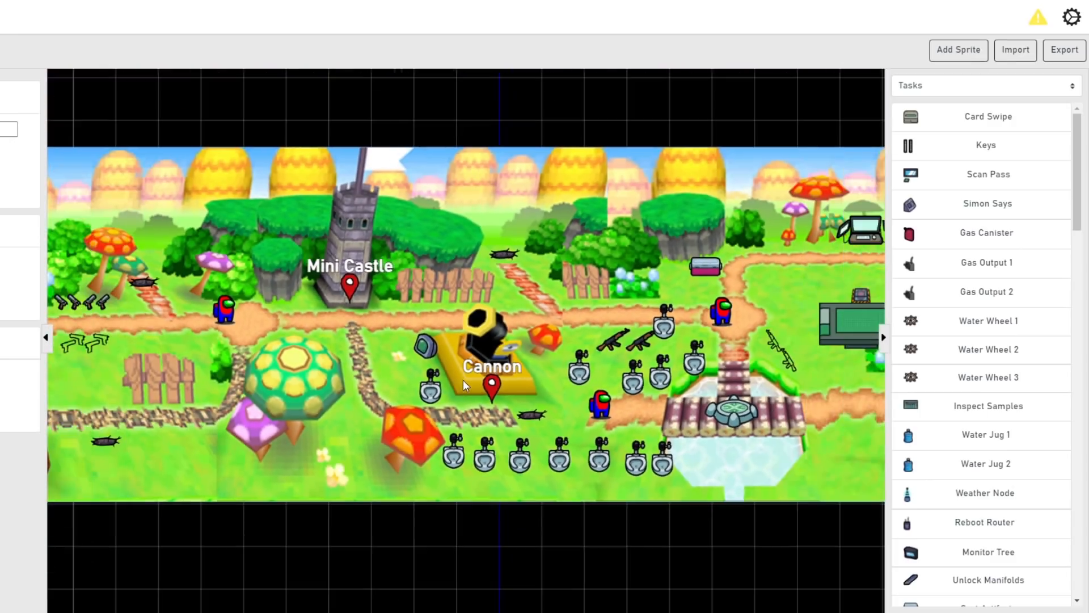
pyautogui.scroll(-3, 463, 379)
pyautogui.scroll(5, 463, 378)
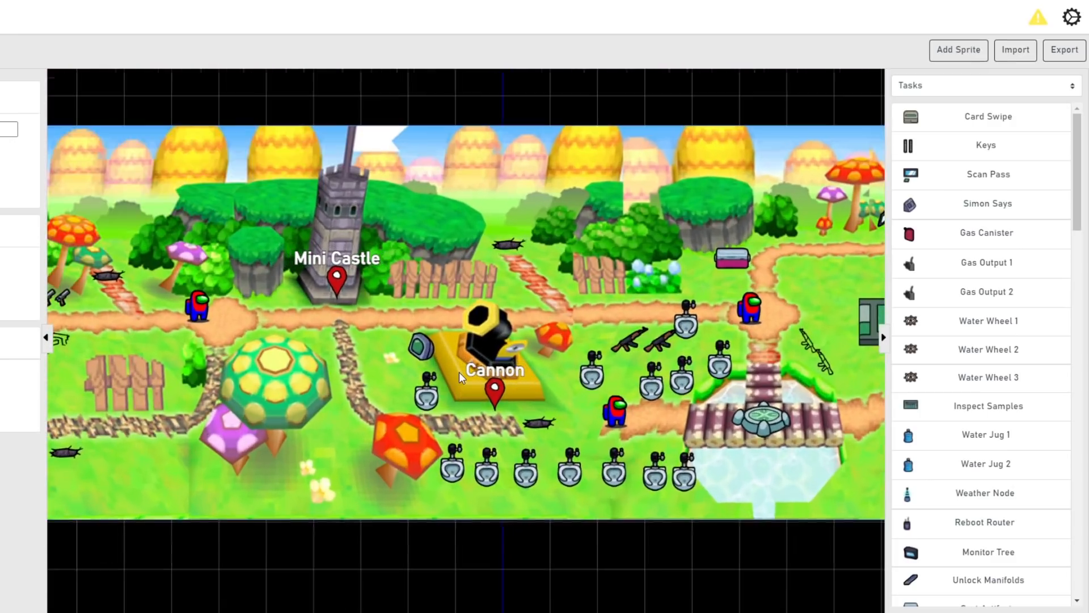